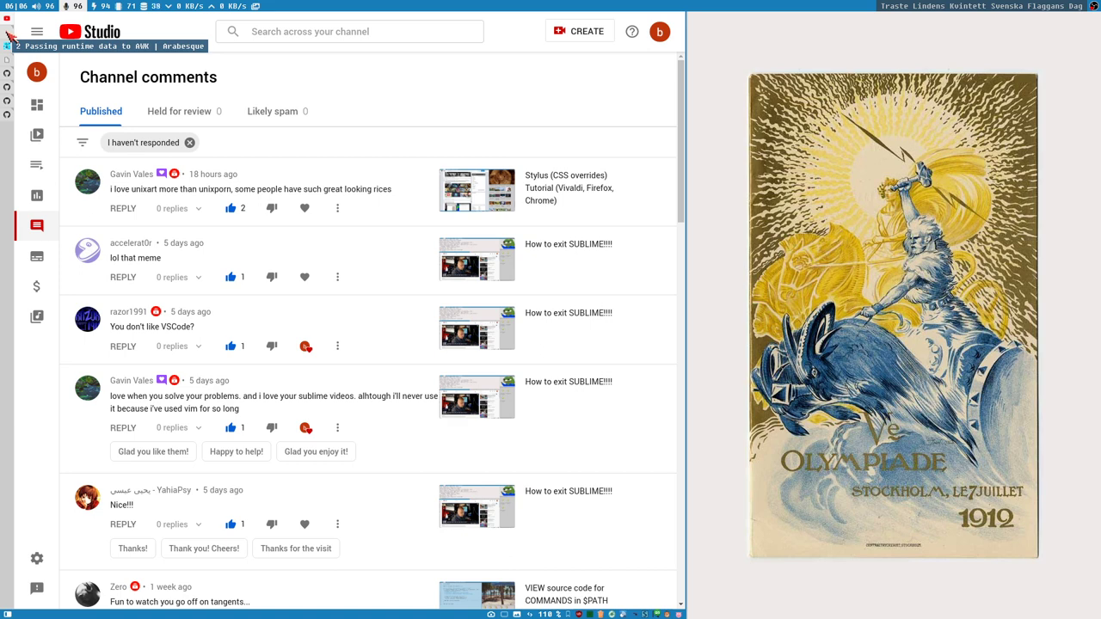
Step: Switch to the Arabesque tab showing the 2020-05-31 post 'Passing runtime data to AWK'
click(6, 33)
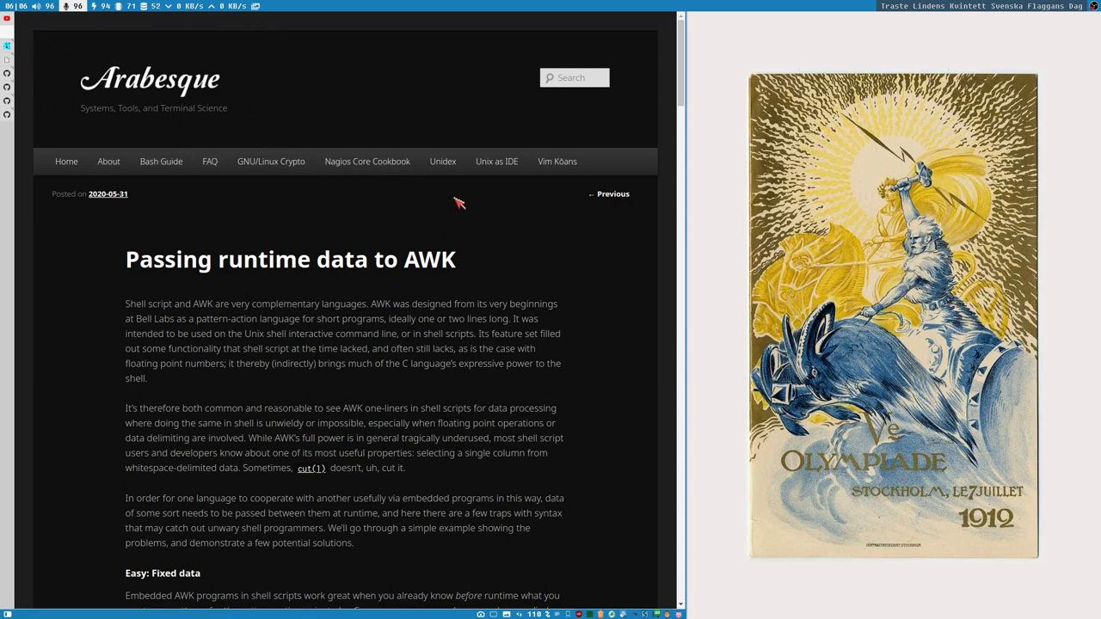
Step: Widen the browser pane and open the Vimways 'Runtime hackery' article in a background tab from the previous post
drag(687, 218, 742, 223)
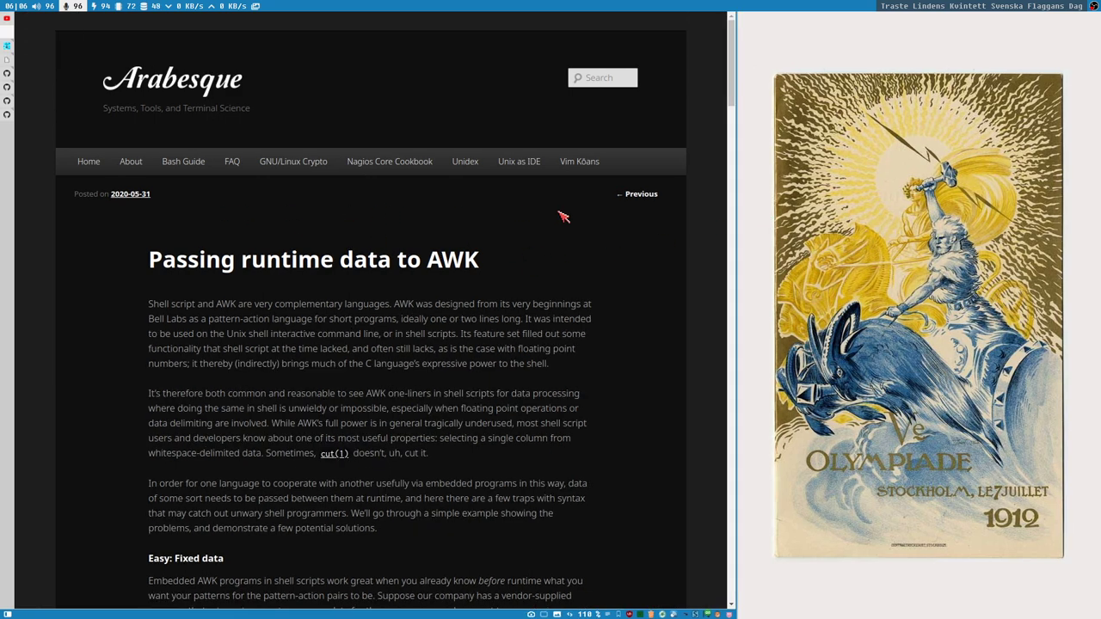
click(641, 194)
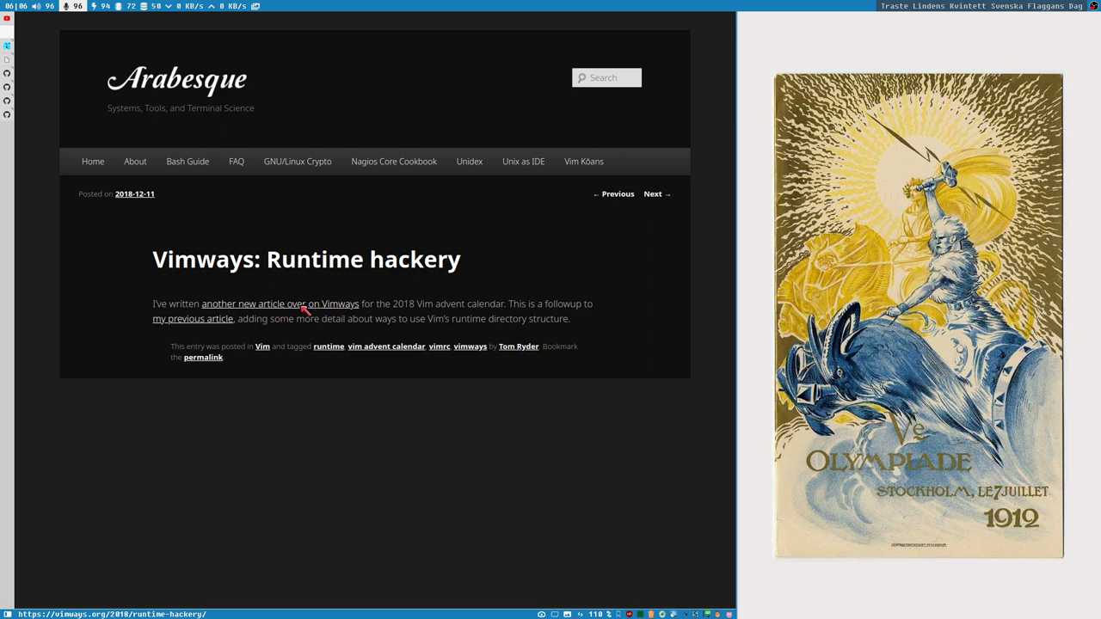
middle_click(304, 308)
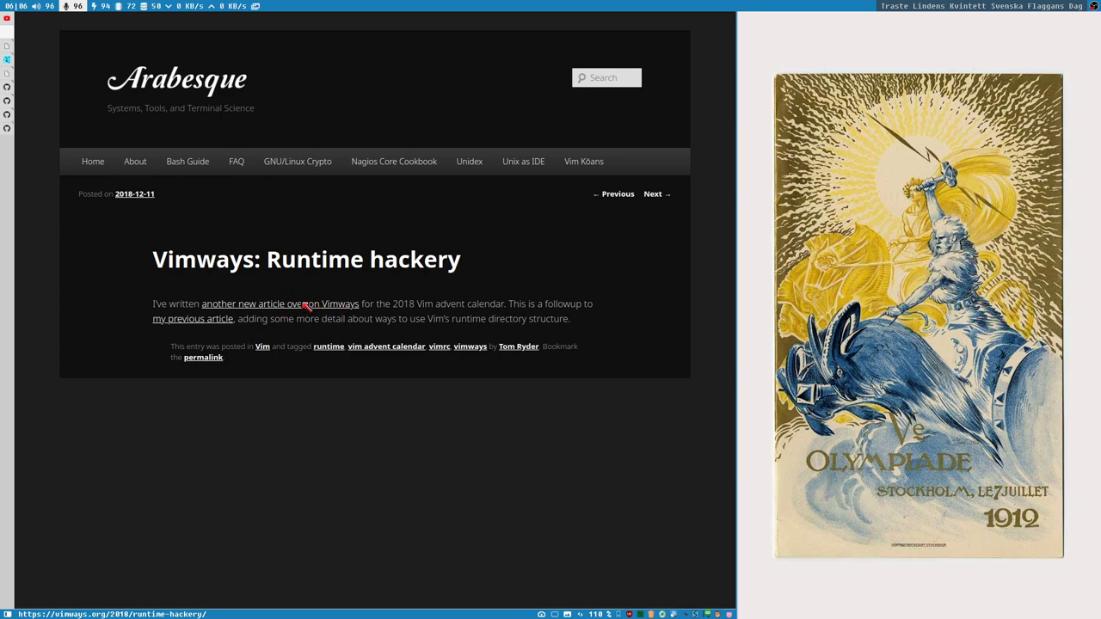
click(655, 195)
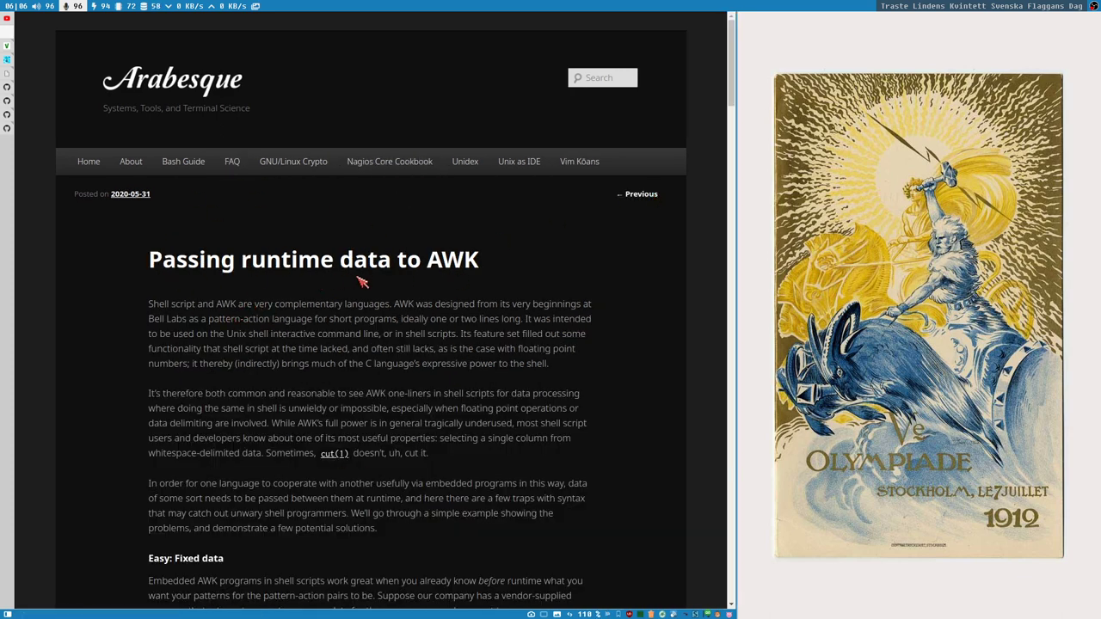
Step: Scroll down through the AWK post's sections and back up toward its introduction
scroll(478, 274, down, 6)
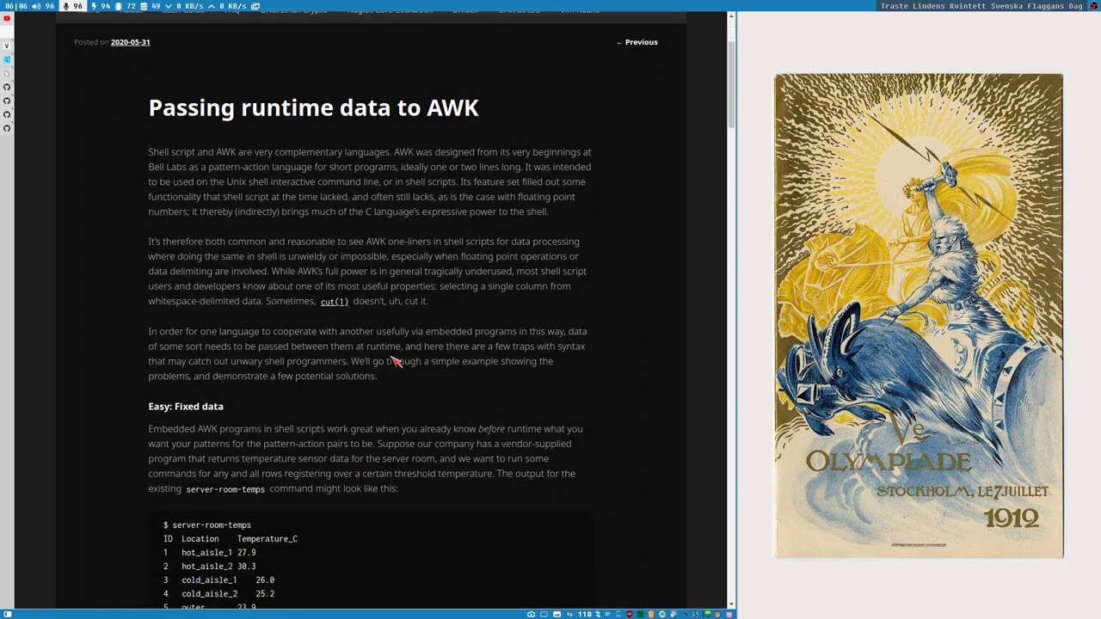
scroll(393, 403, down, 2)
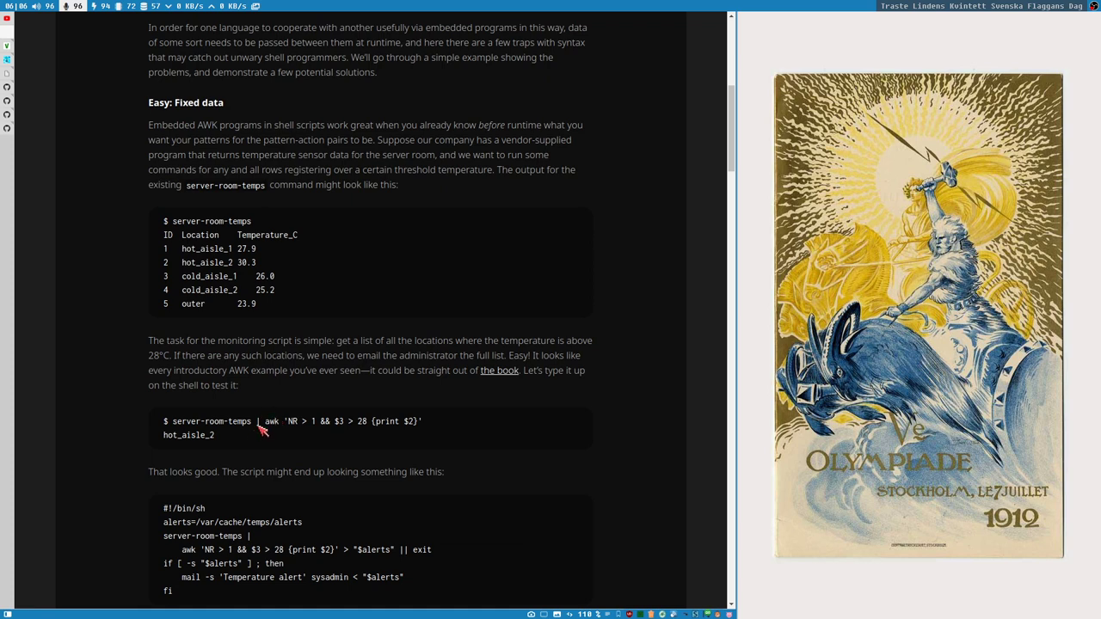
scroll(267, 413, down, 2)
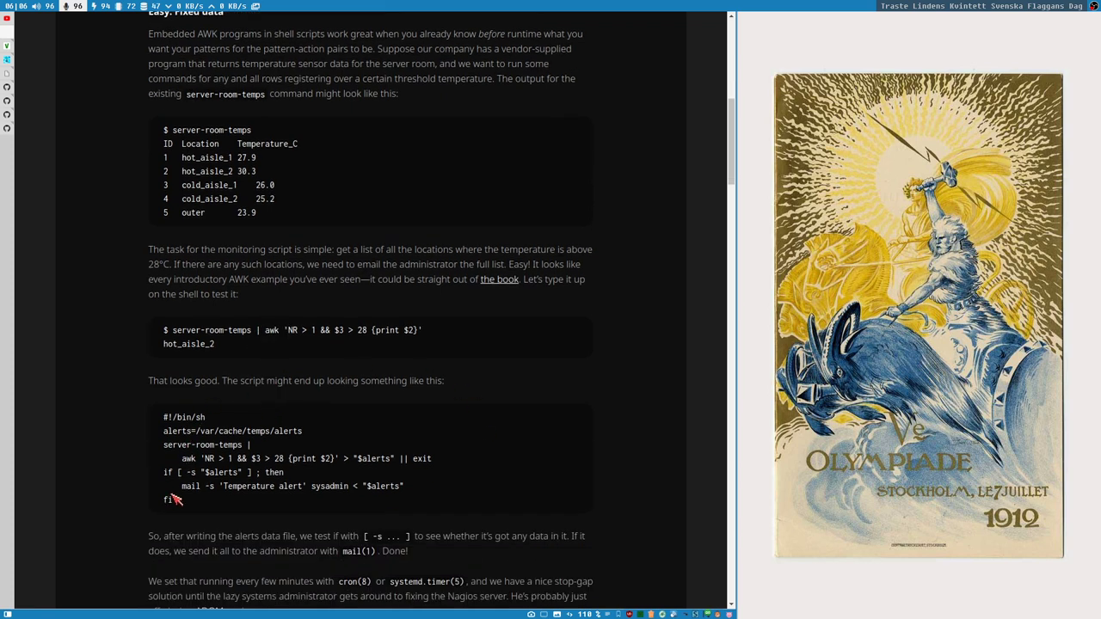
scroll(438, 430, down, 3)
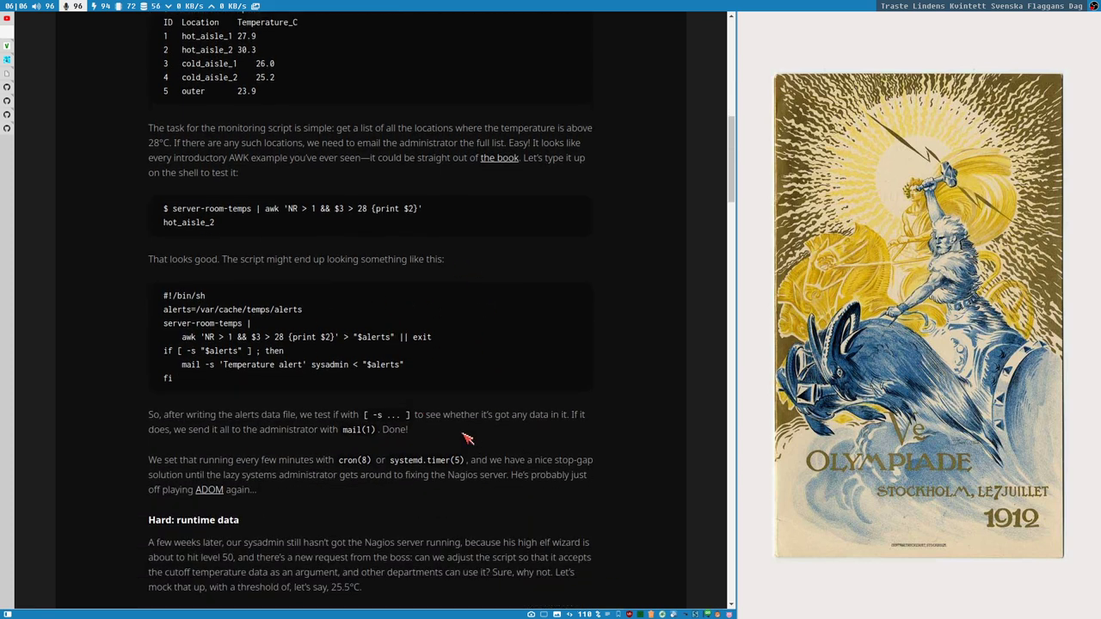
scroll(444, 348, down, 3)
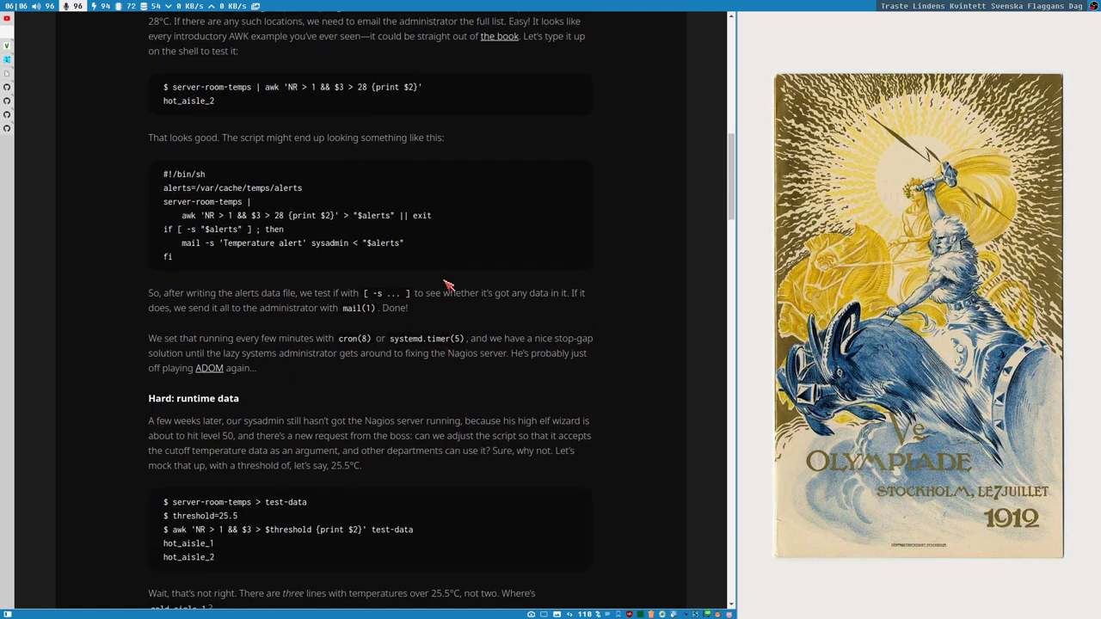
scroll(446, 320, down, 3)
scroll(378, 538, down, 3)
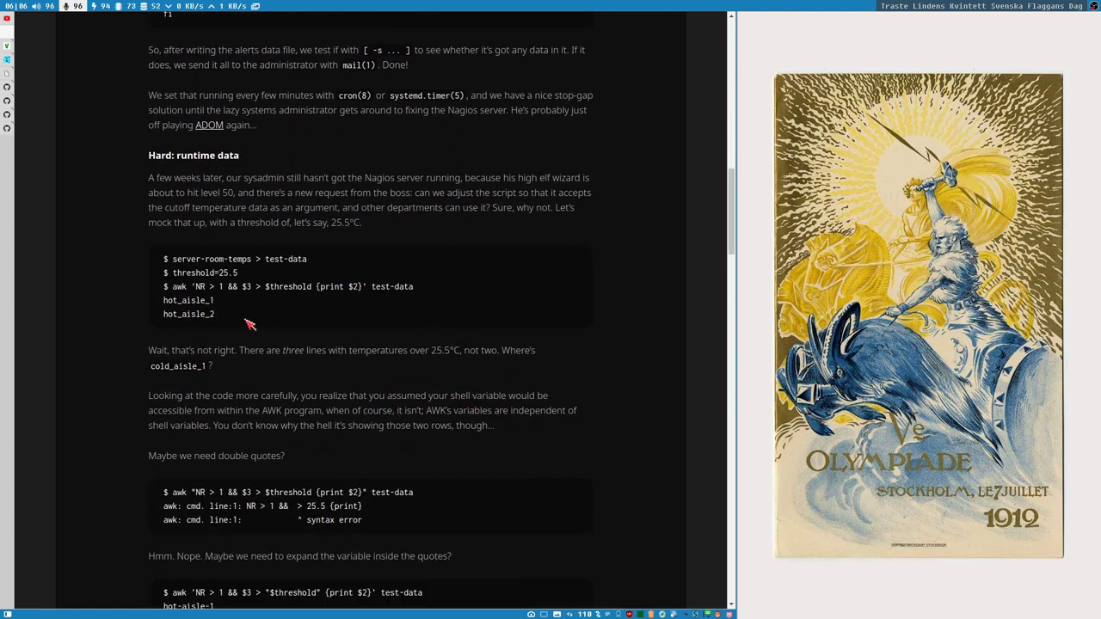
scroll(344, 361, down, 4)
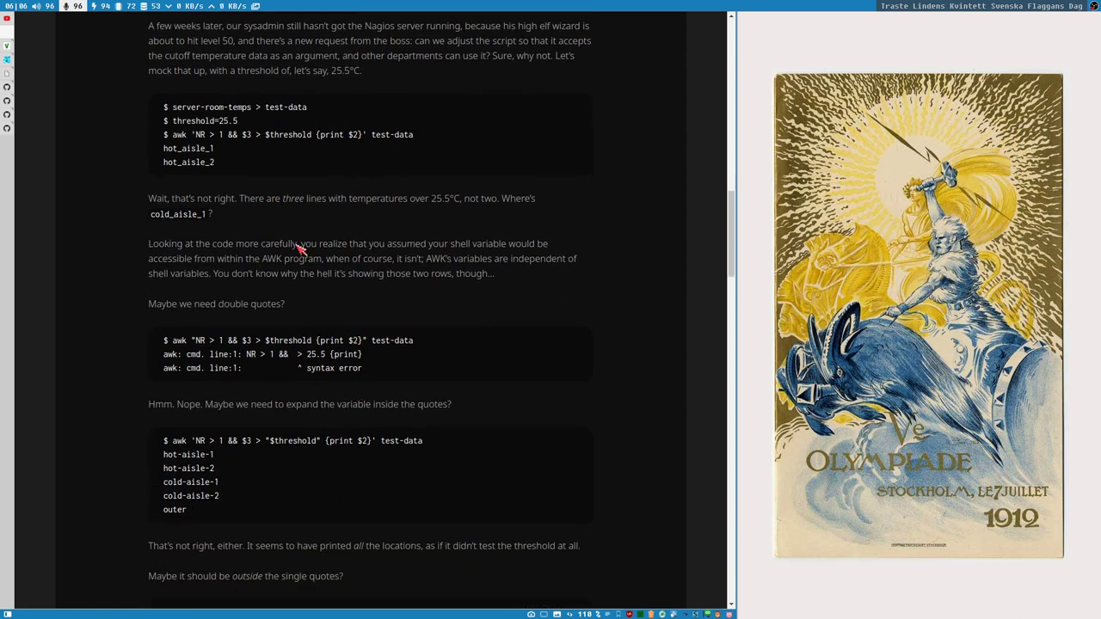
scroll(300, 265, down, 3)
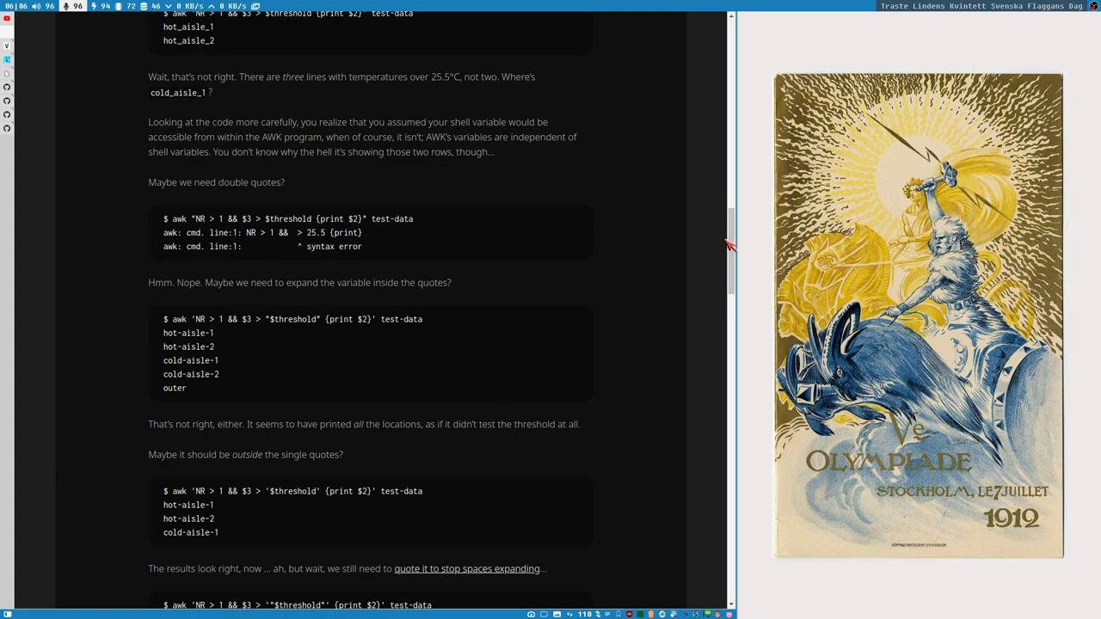
drag(728, 245, 700, 557)
scroll(421, 308, up, 20)
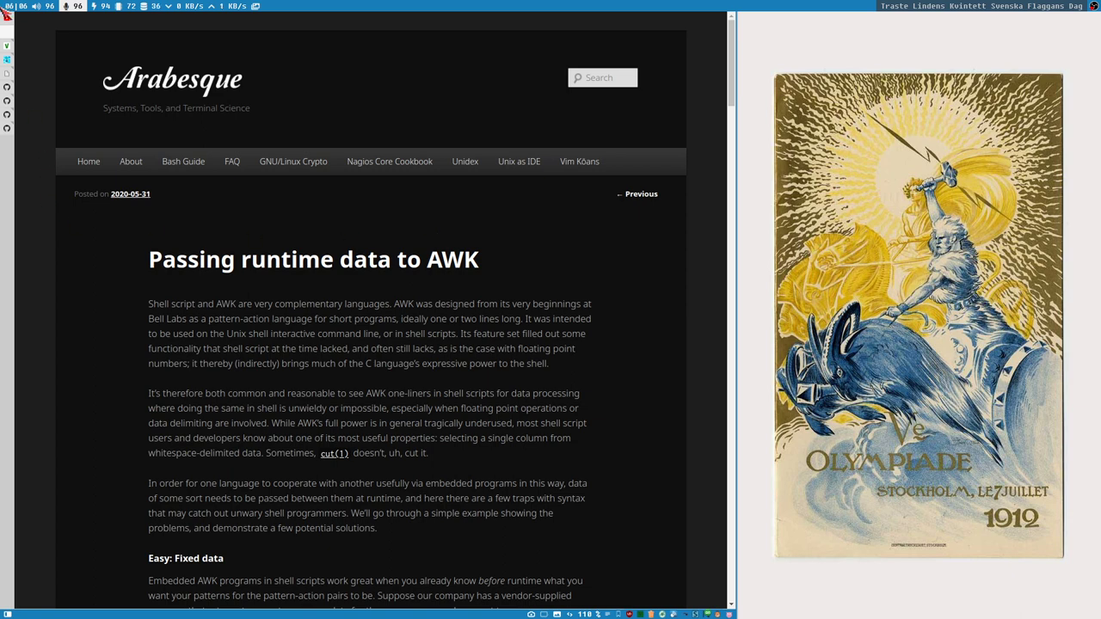
Step: Switch to the Vimways tab and choose the 2019 edition
click(5, 46)
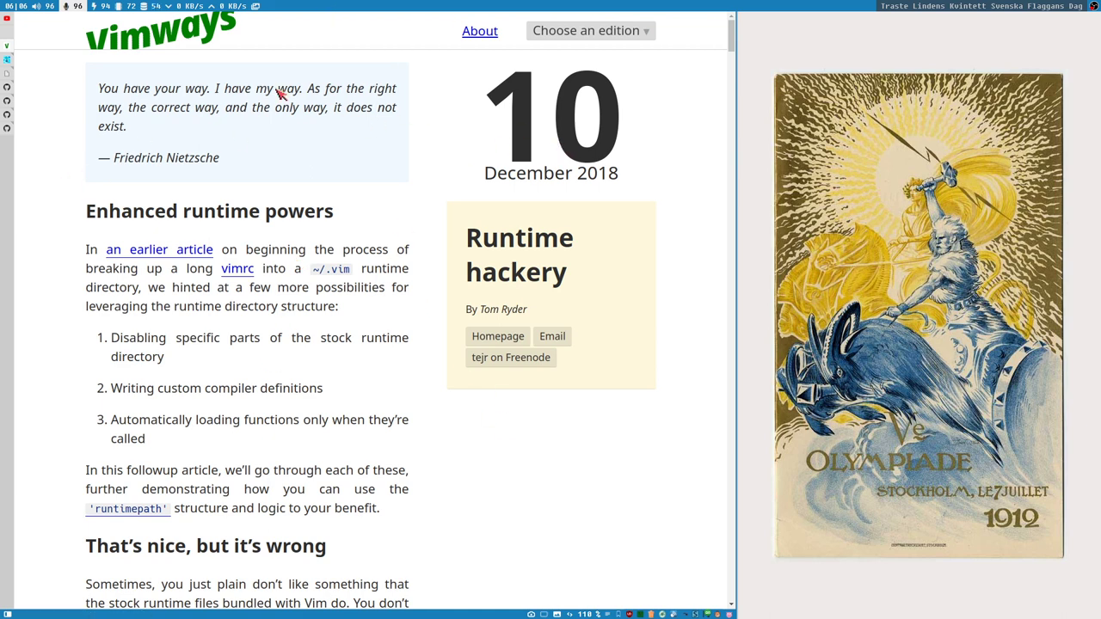
click(589, 39)
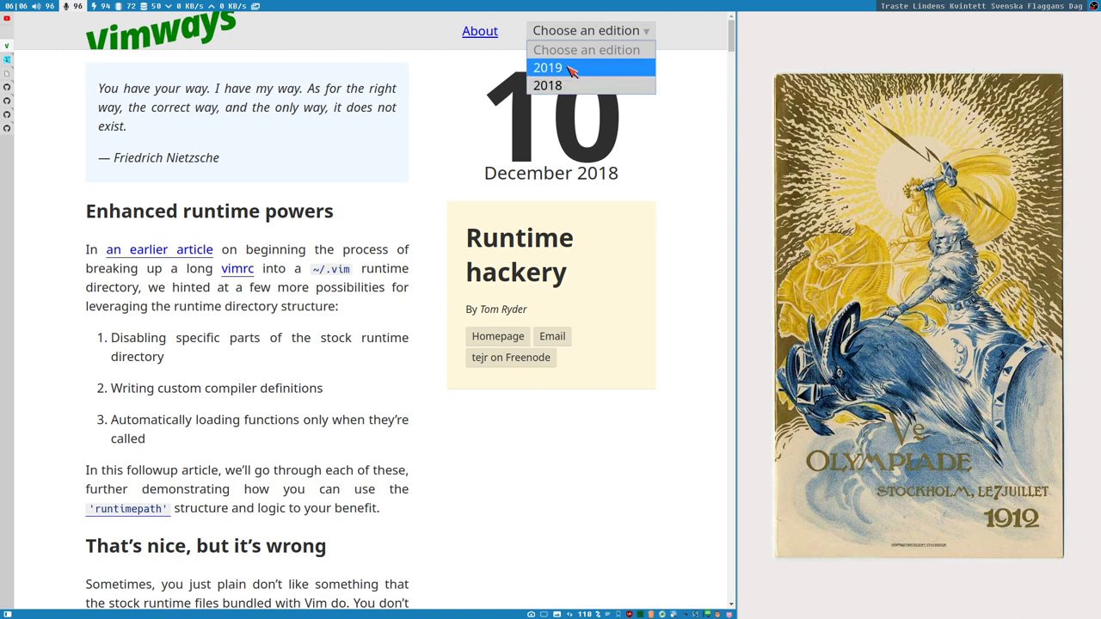
click(568, 69)
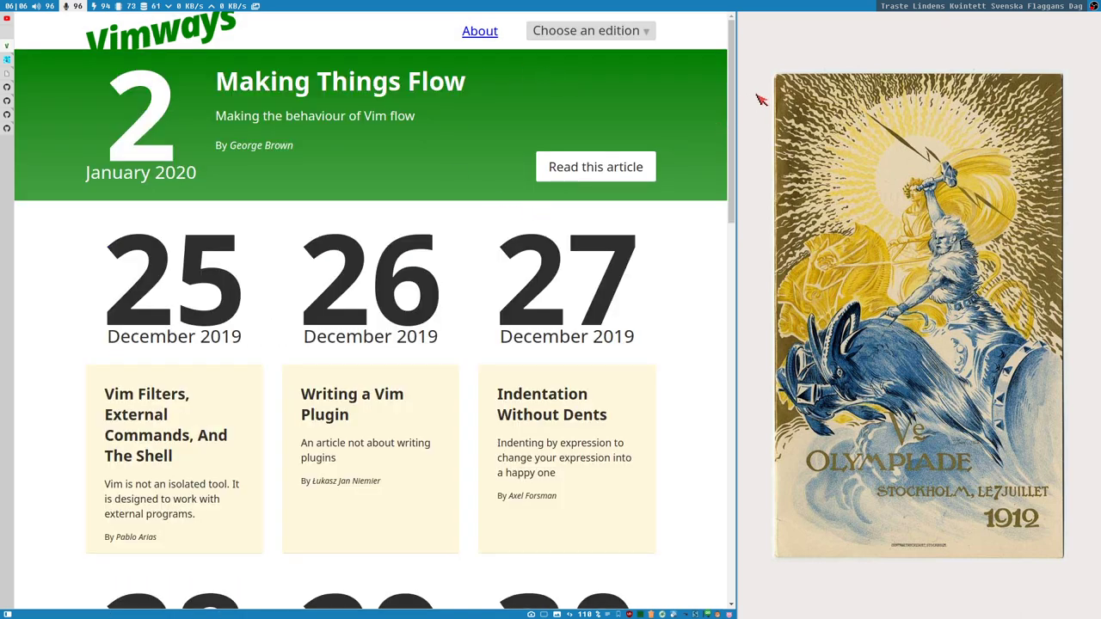
Step: Scroll the 2019 article cards, then reopen and dismiss the edition list without changing edition
drag(727, 93, 649, 410)
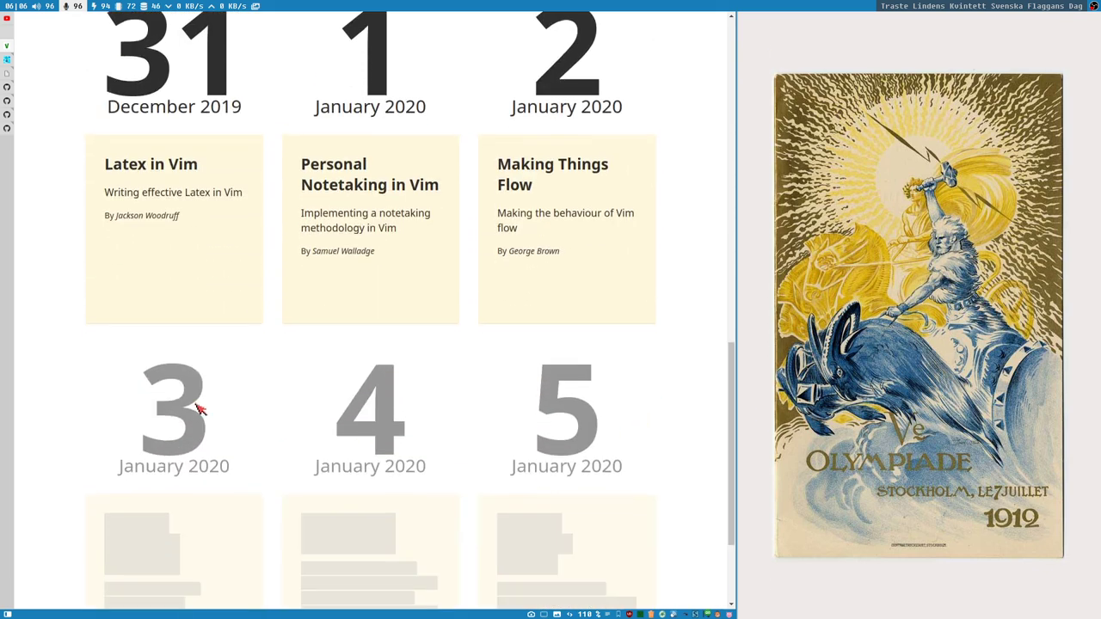
scroll(511, 238, up, 6)
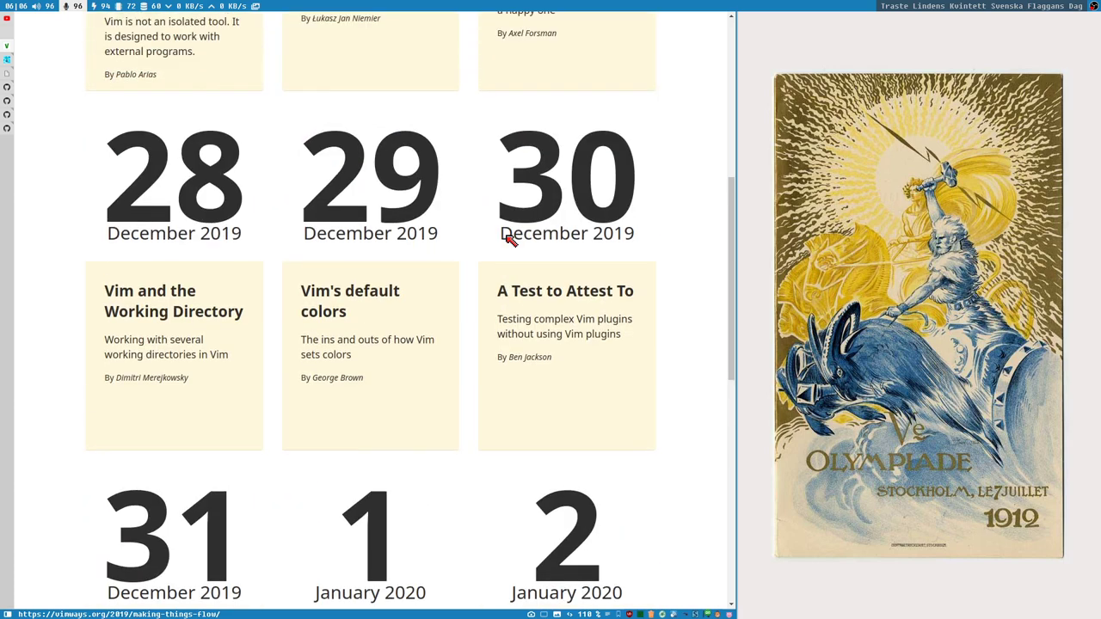
scroll(511, 238, up, 5)
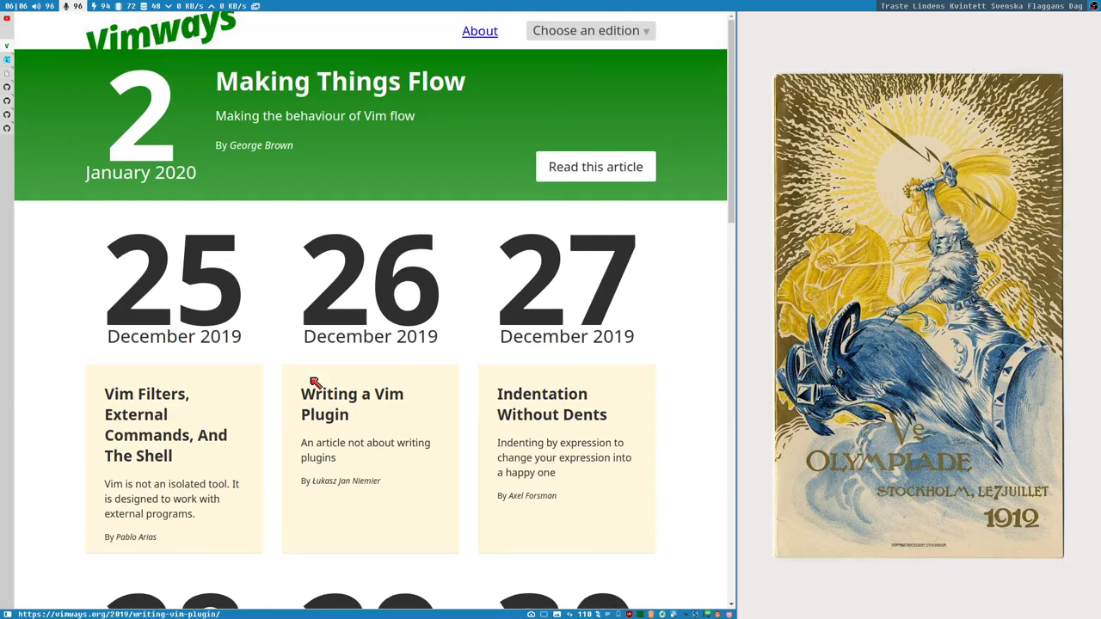
click(605, 35)
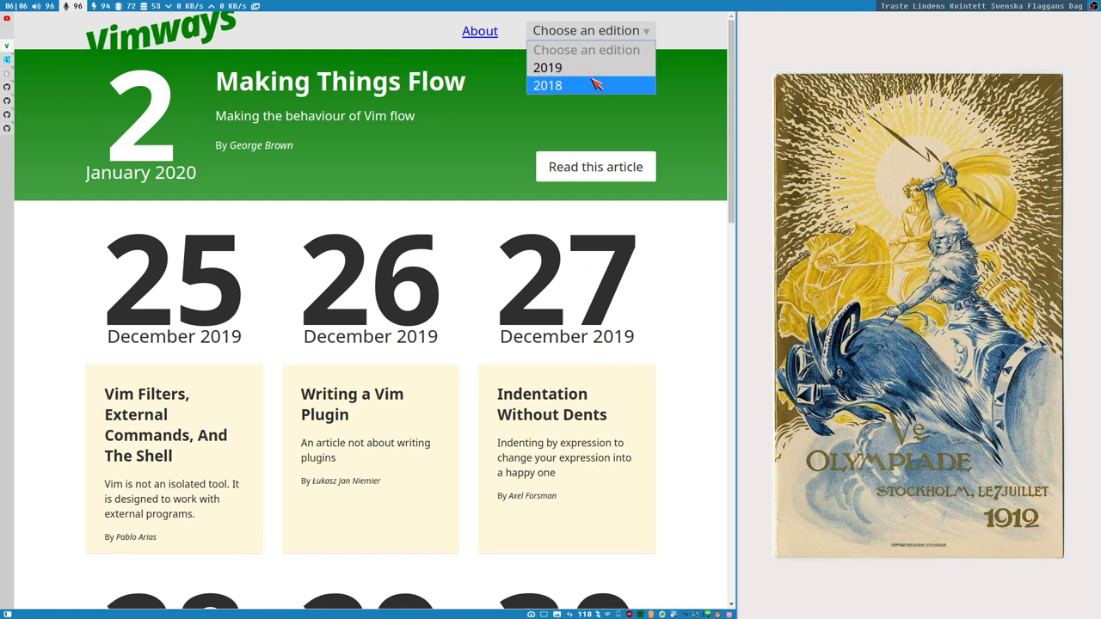
click(686, 268)
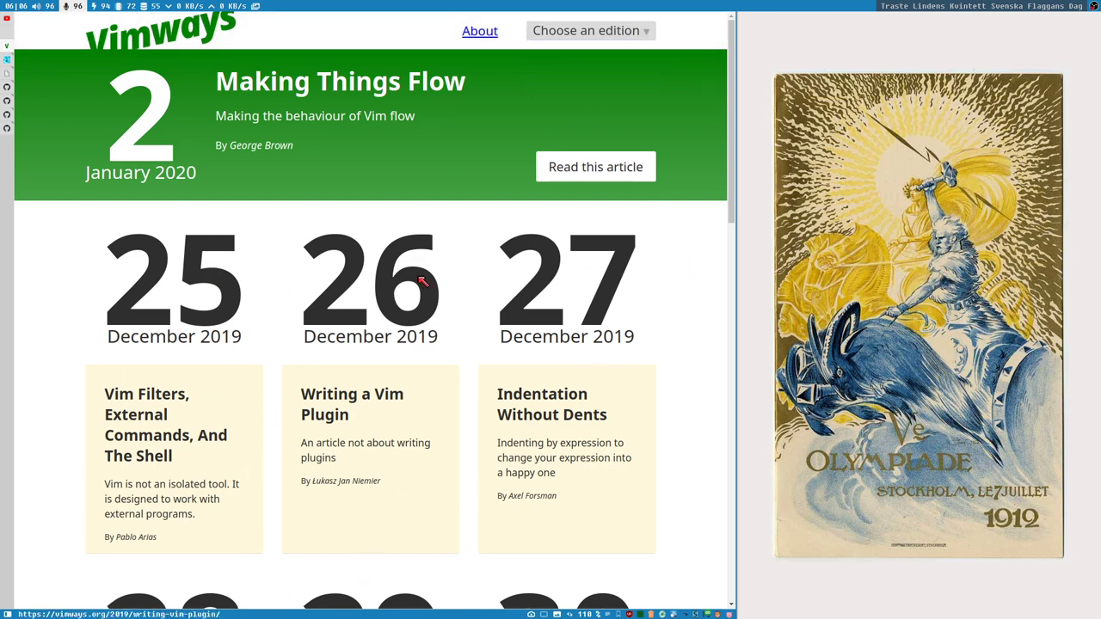
Step: Look over the December 2019 and January 2020 article cards and scroll back up
scroll(602, 344, down, 3)
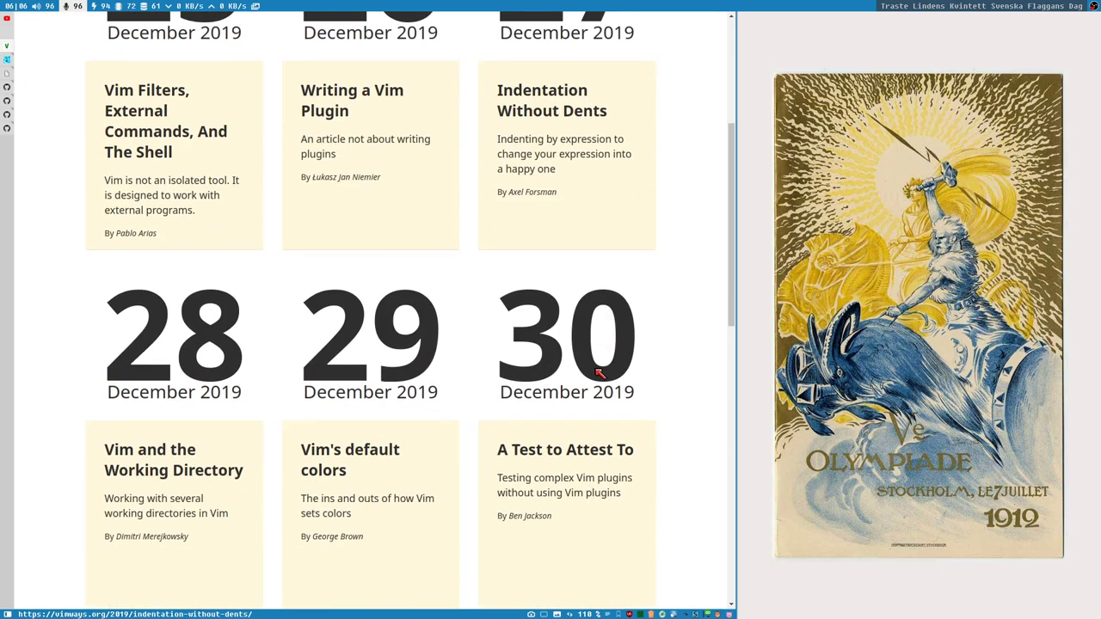
scroll(599, 372, down, 1)
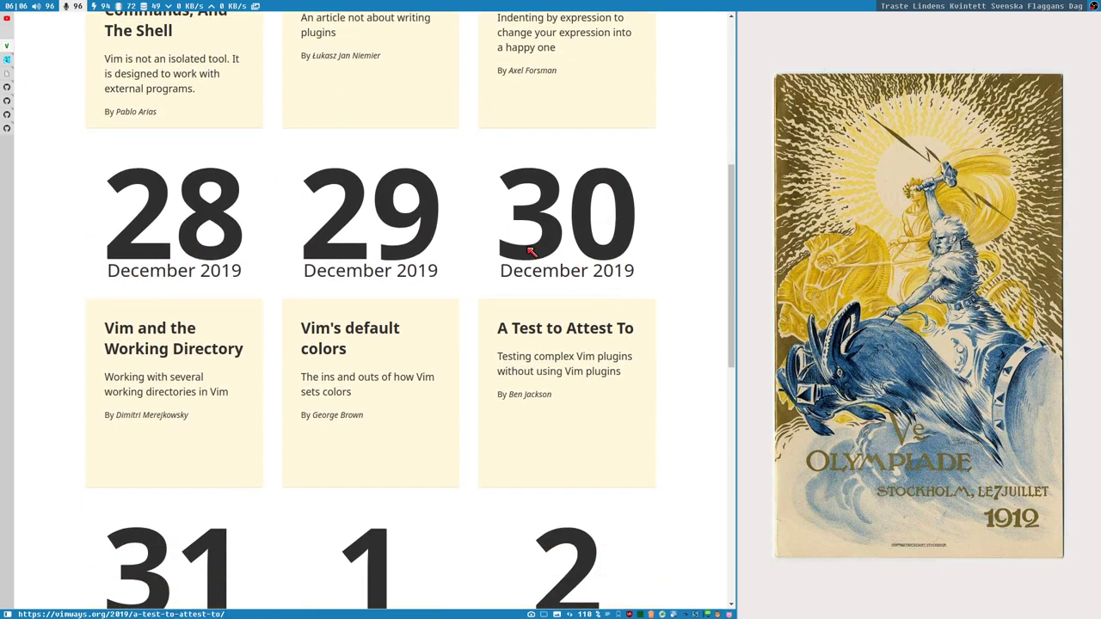
scroll(538, 265, down, 2)
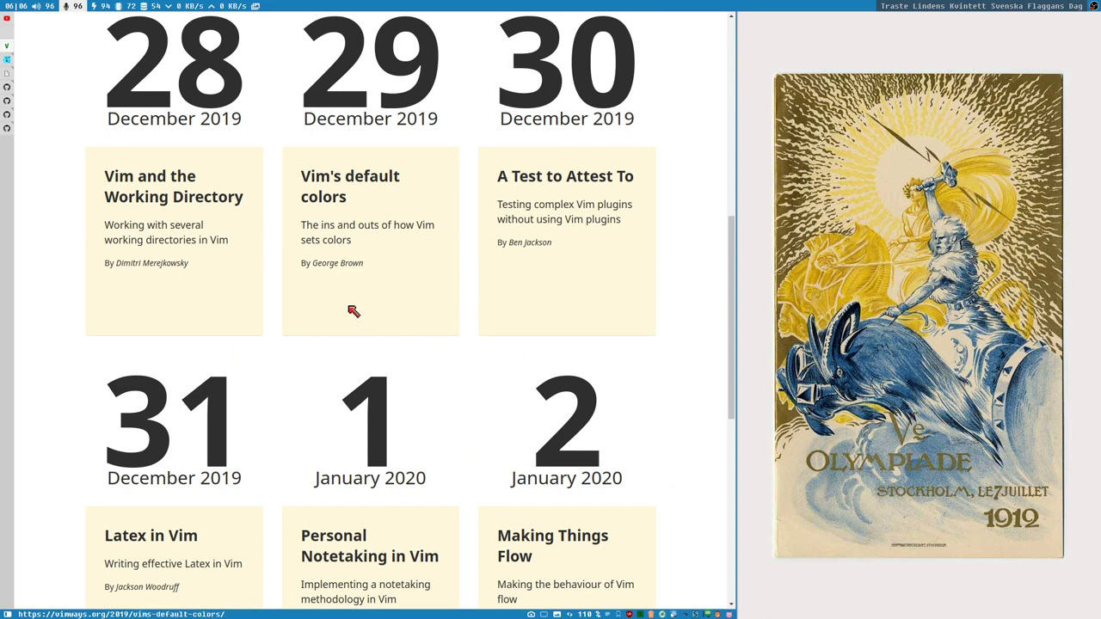
scroll(565, 405, down, 1)
scroll(482, 410, down, 1)
scroll(475, 390, up, 1)
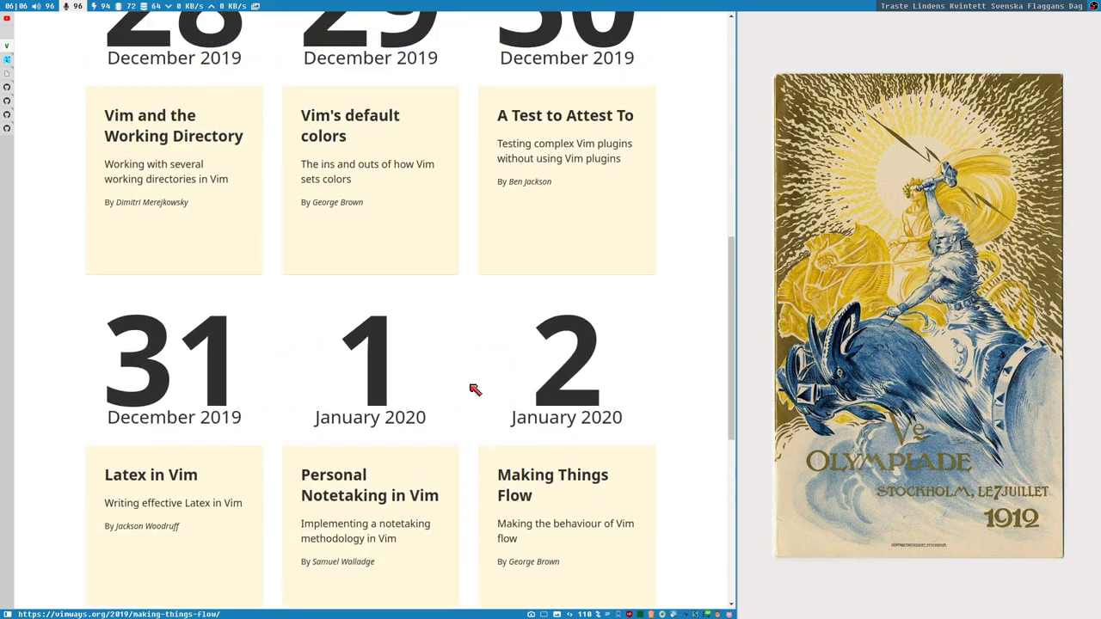
scroll(475, 390, up, 4)
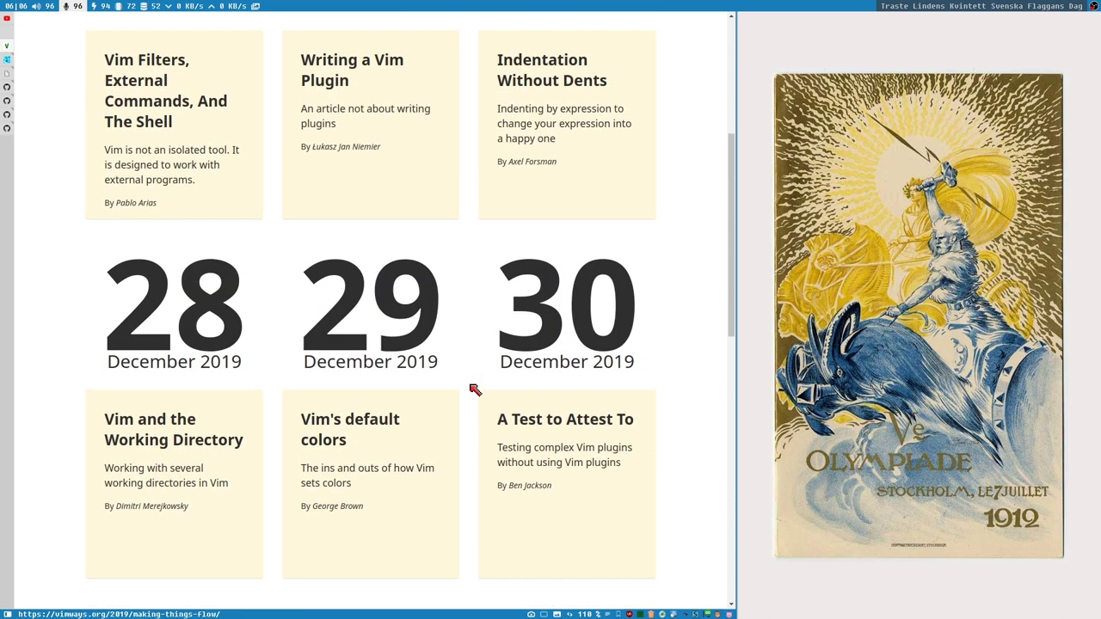
scroll(475, 390, up, 3)
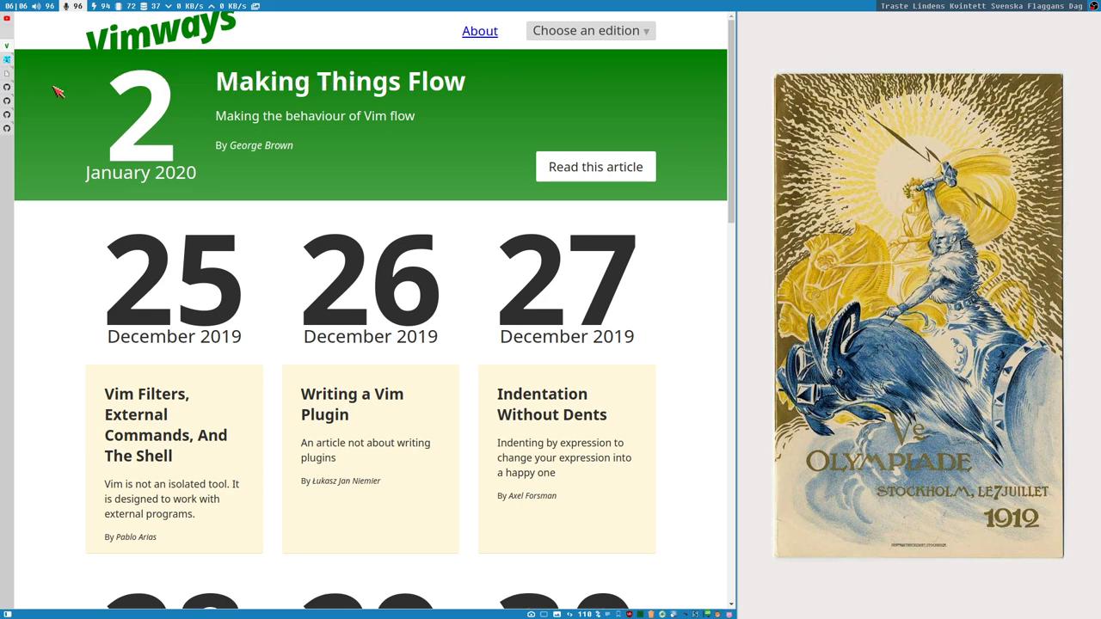
click(7, 60)
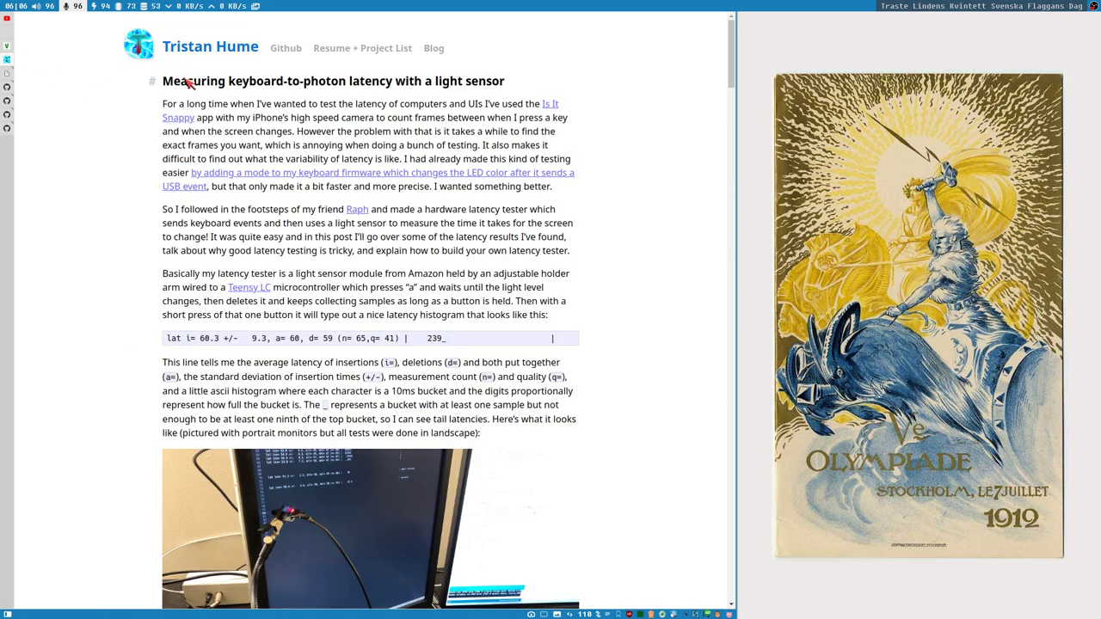
scroll(542, 314, down, 4)
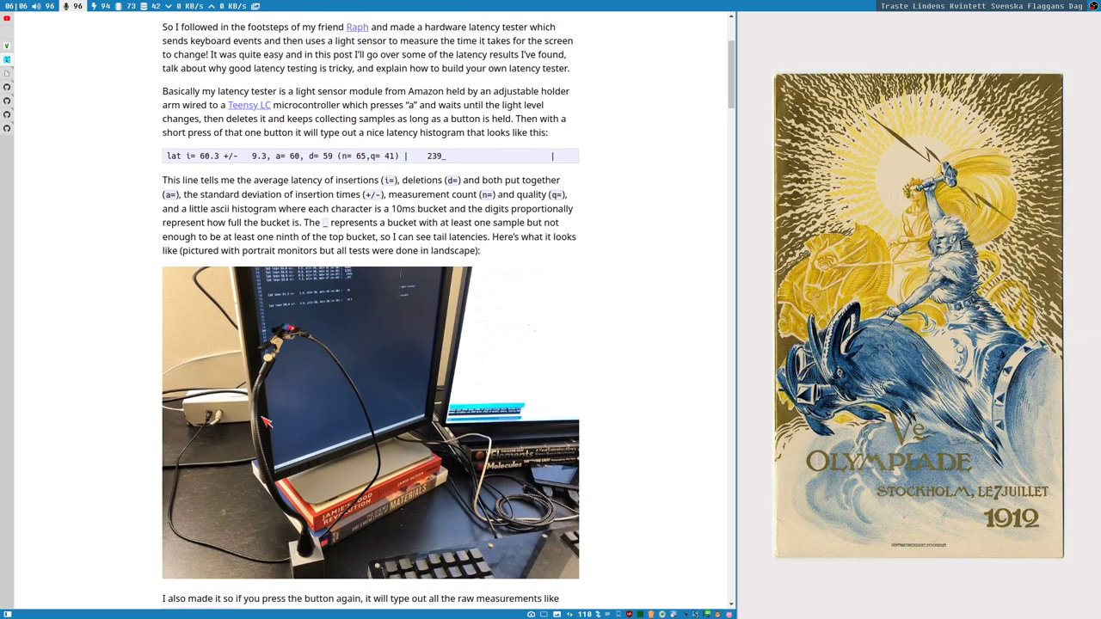
scroll(321, 562, down, 1)
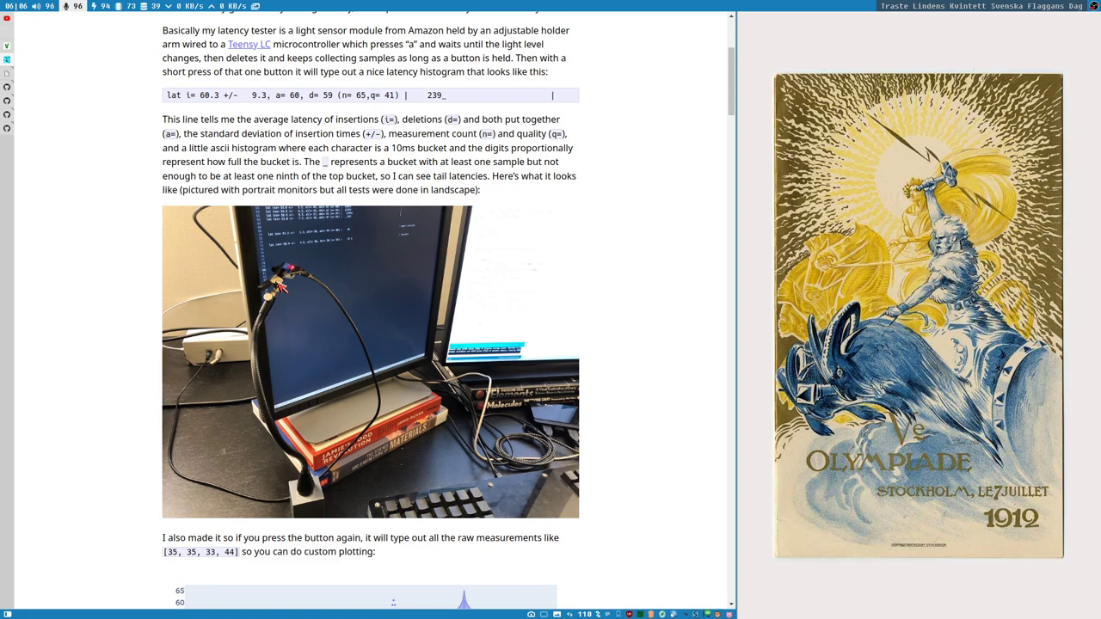
scroll(580, 363, up, 3)
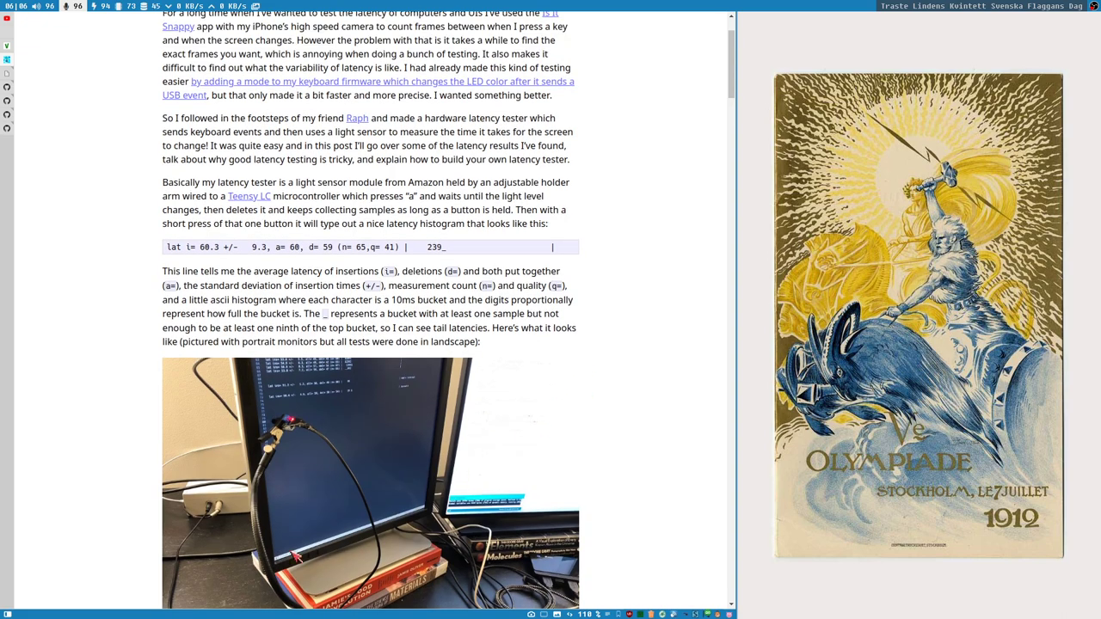
scroll(507, 407, down, 3)
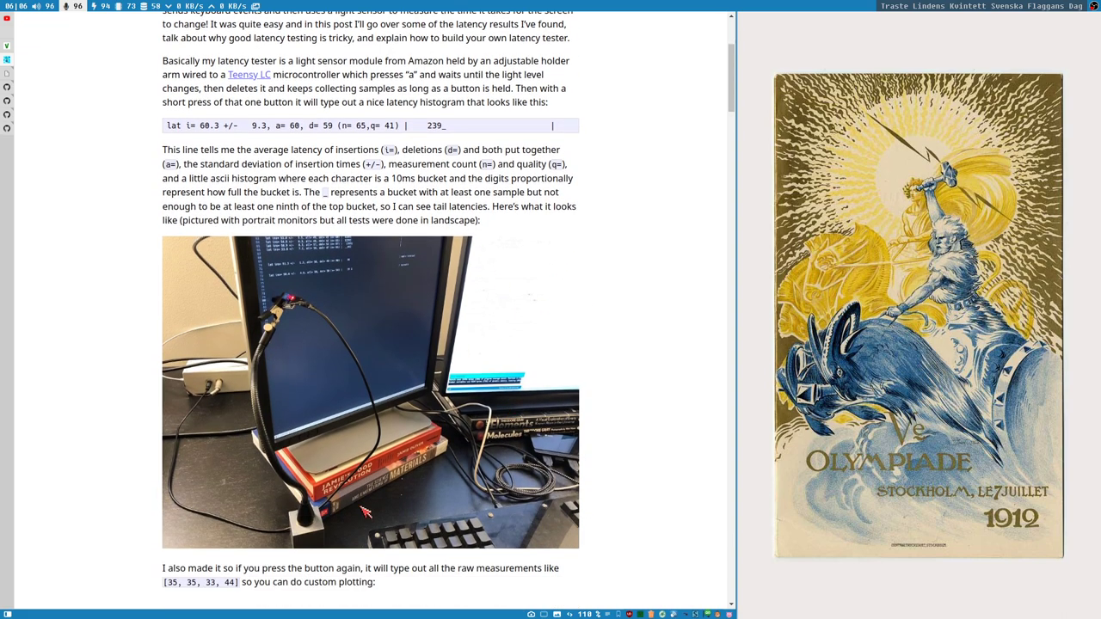
scroll(386, 361, down, 8)
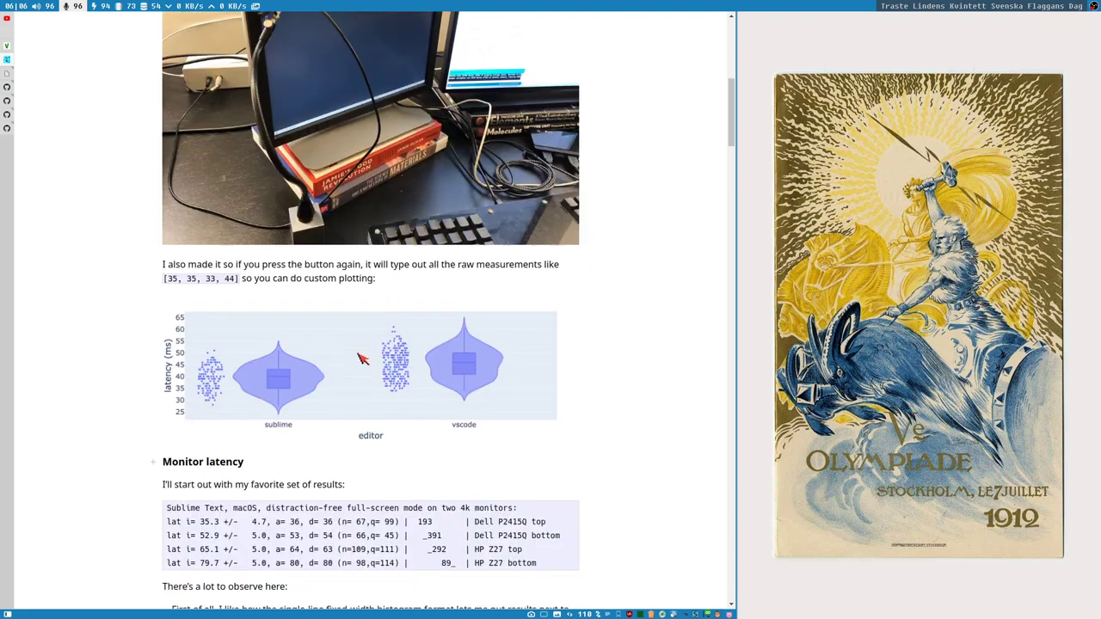
scroll(362, 358, down, 4)
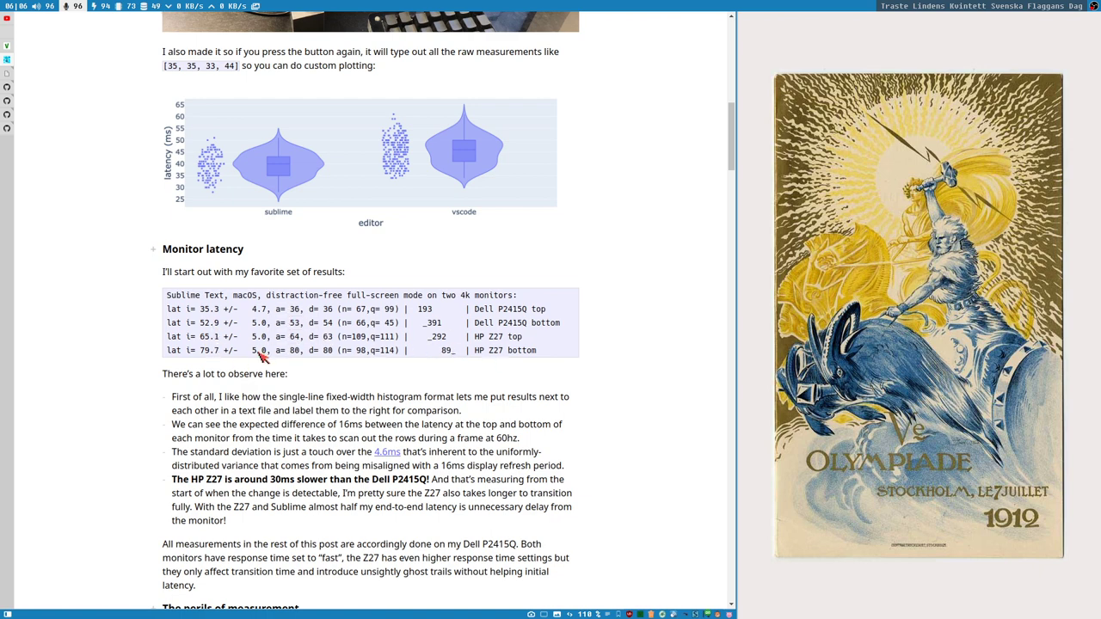
scroll(422, 422, up, 3)
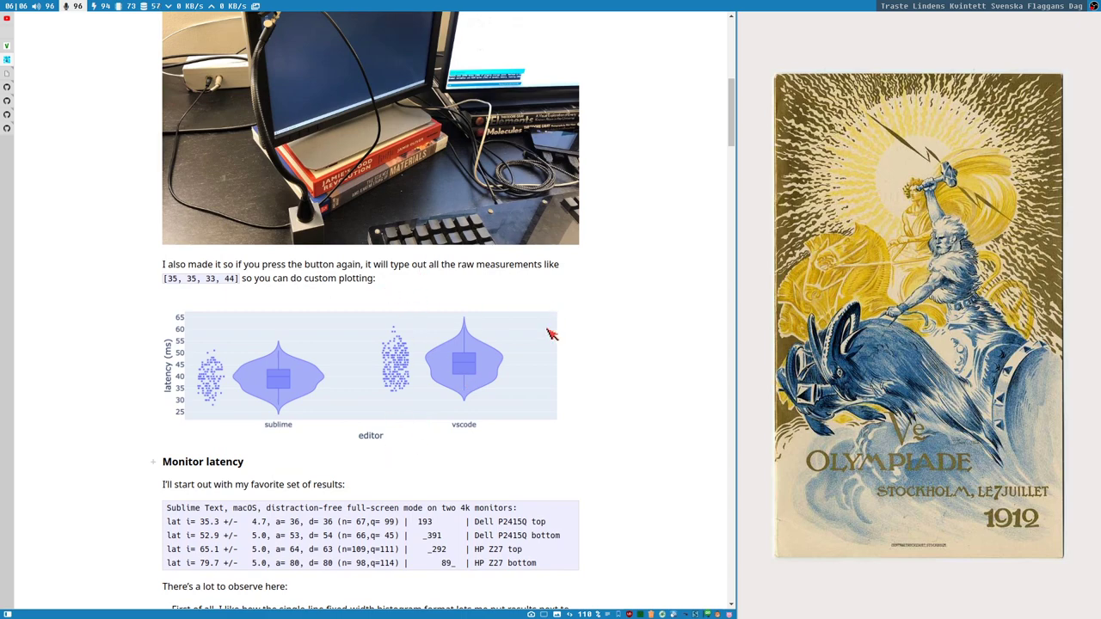
scroll(548, 372, up, 2)
scroll(549, 370, down, 4)
scroll(548, 370, down, 4)
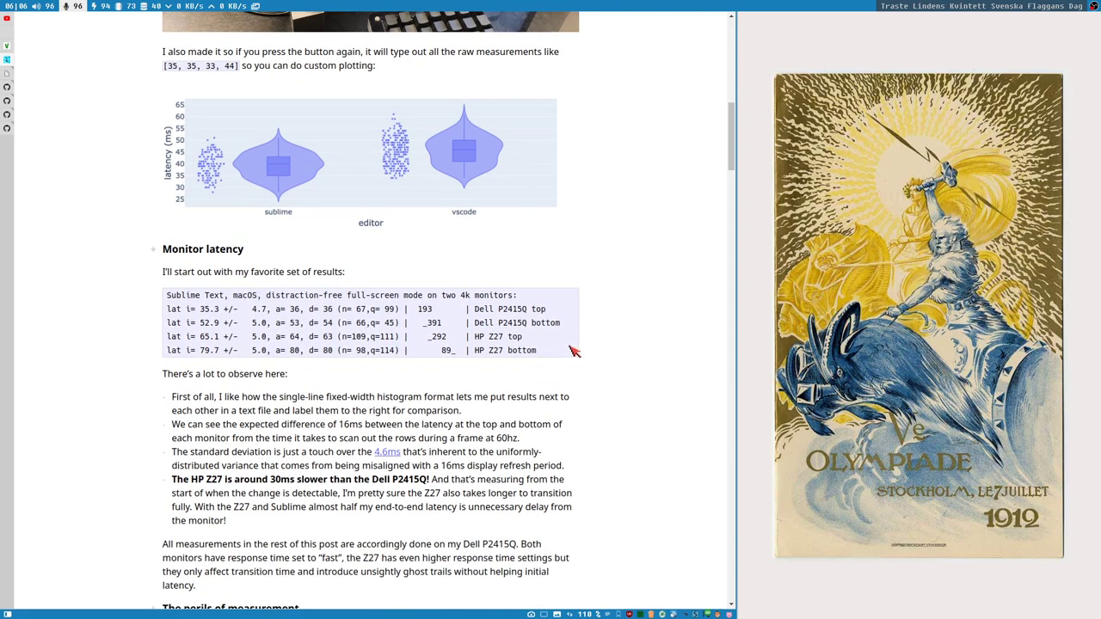
scroll(573, 351, down, 6)
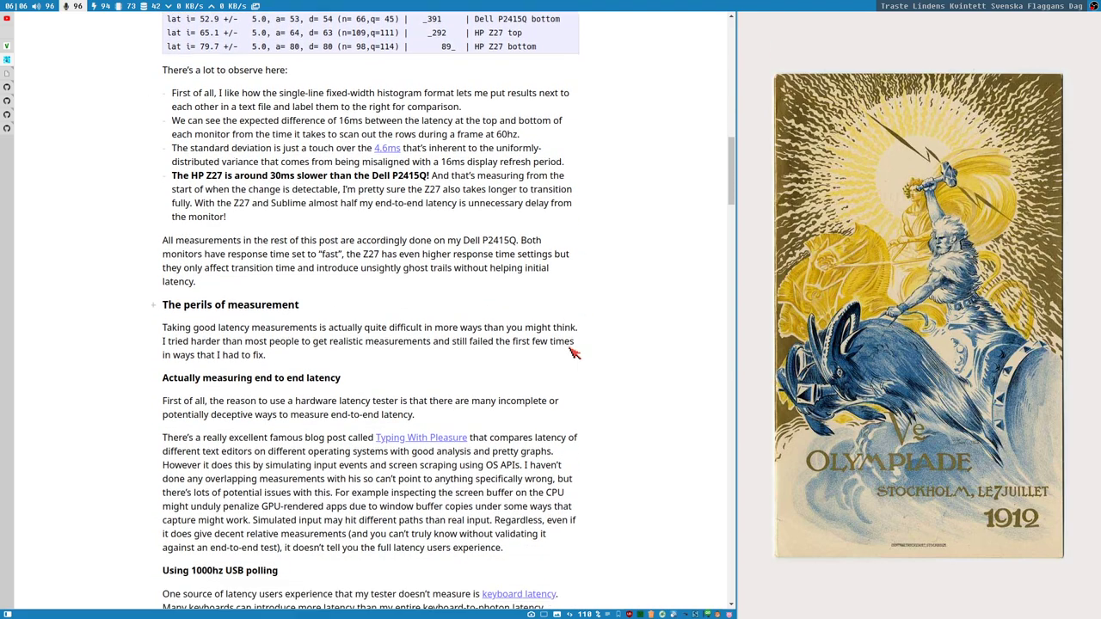
scroll(574, 351, down, 16)
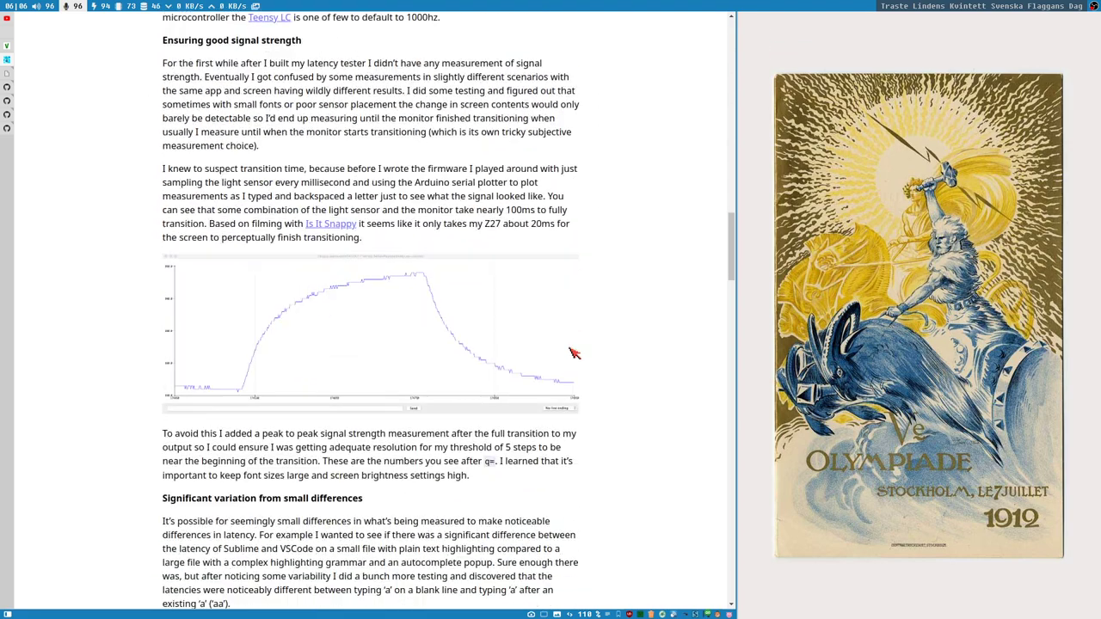
scroll(372, 449, down, 3)
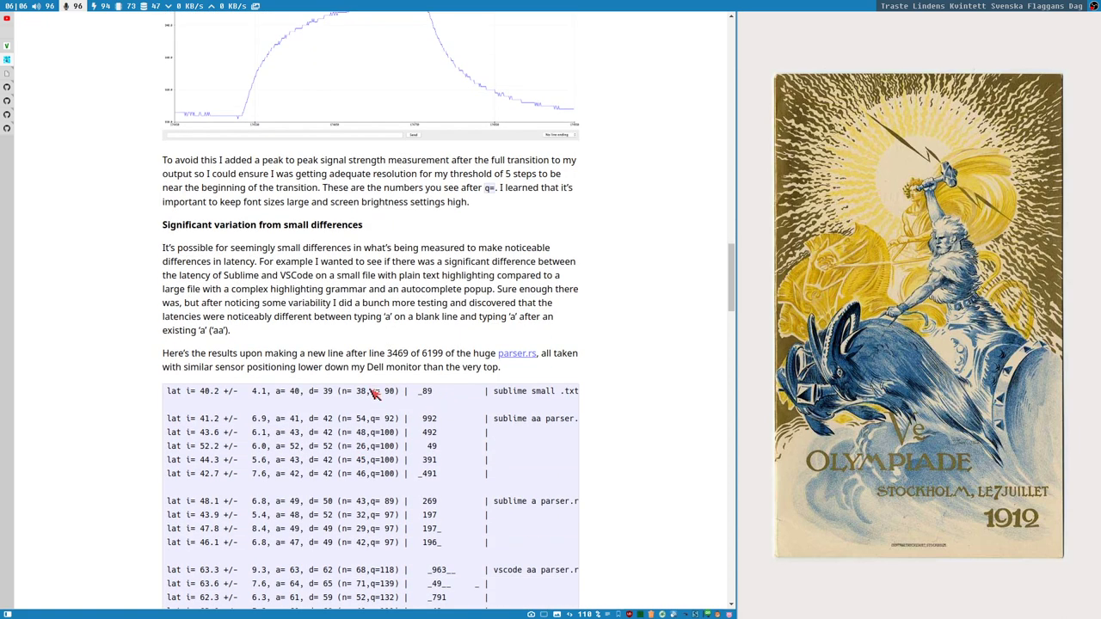
scroll(456, 451, down, 6)
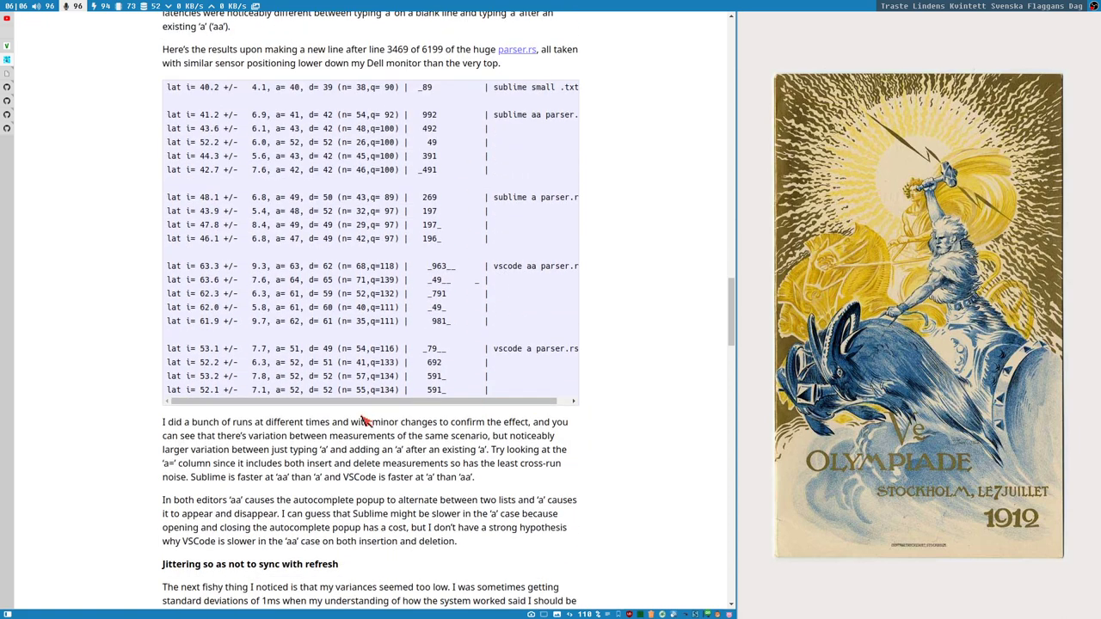
scroll(382, 440, down, 9)
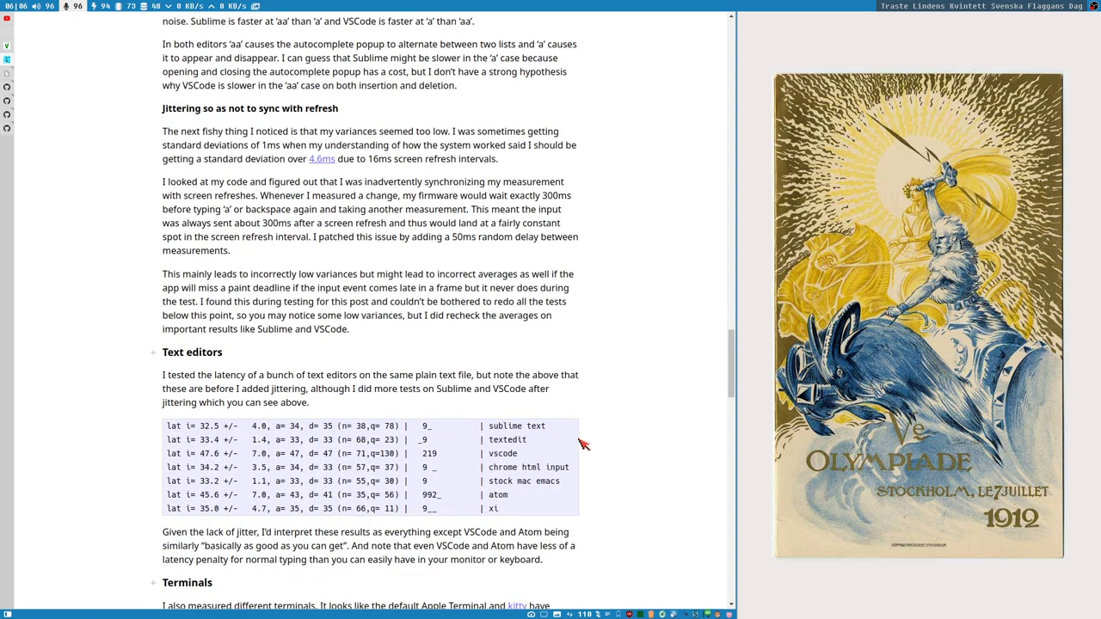
scroll(533, 437, down, 5)
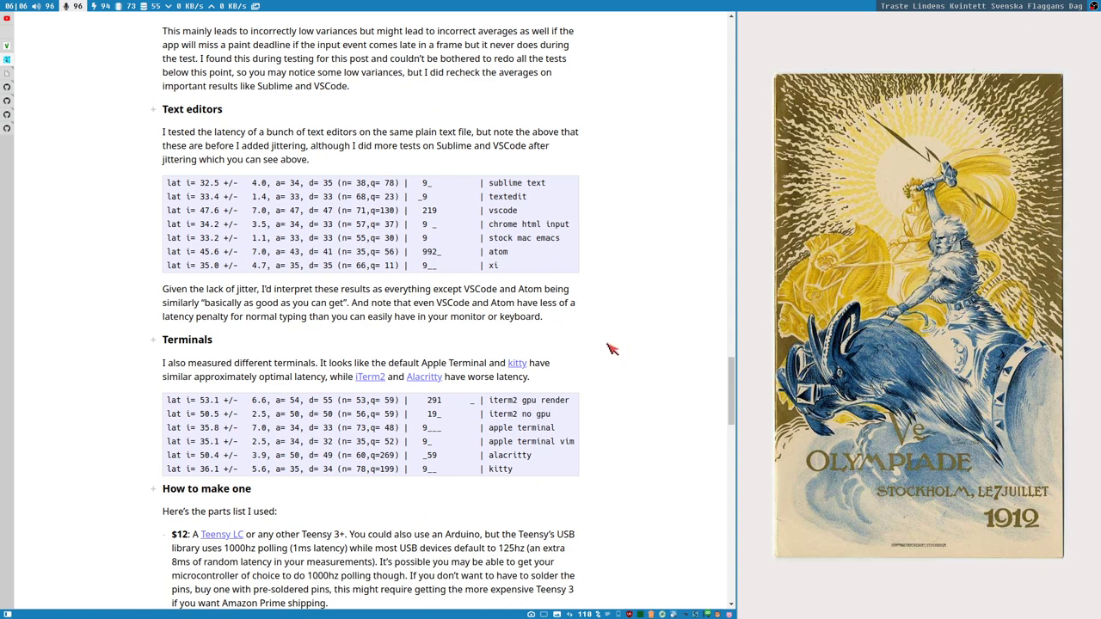
scroll(611, 347, down, 5)
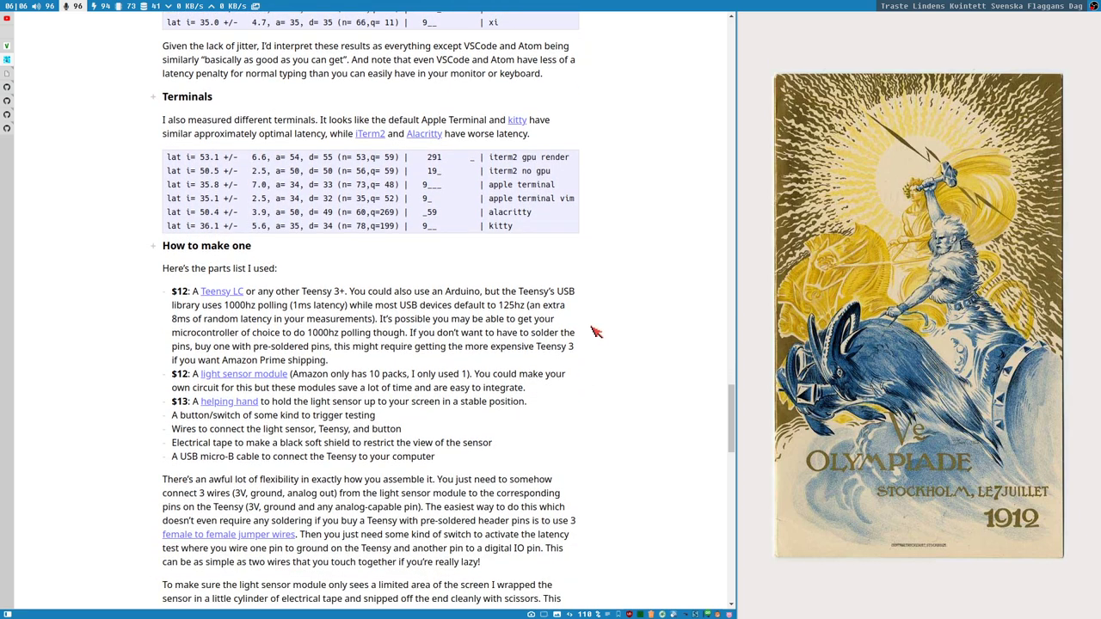
scroll(596, 331, down, 2)
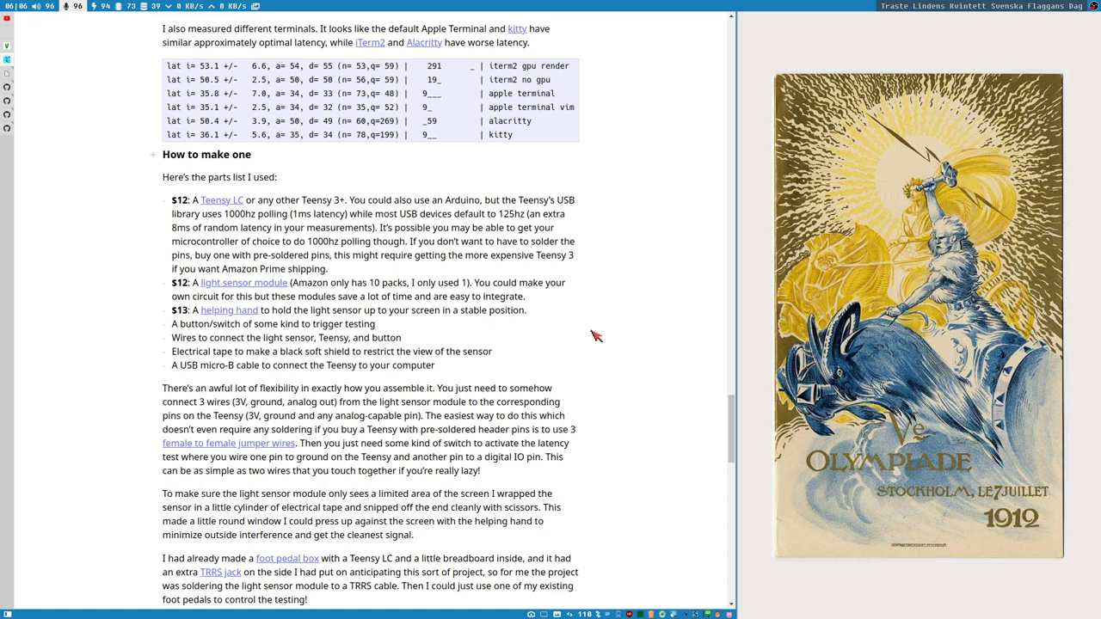
scroll(597, 333, down, 2)
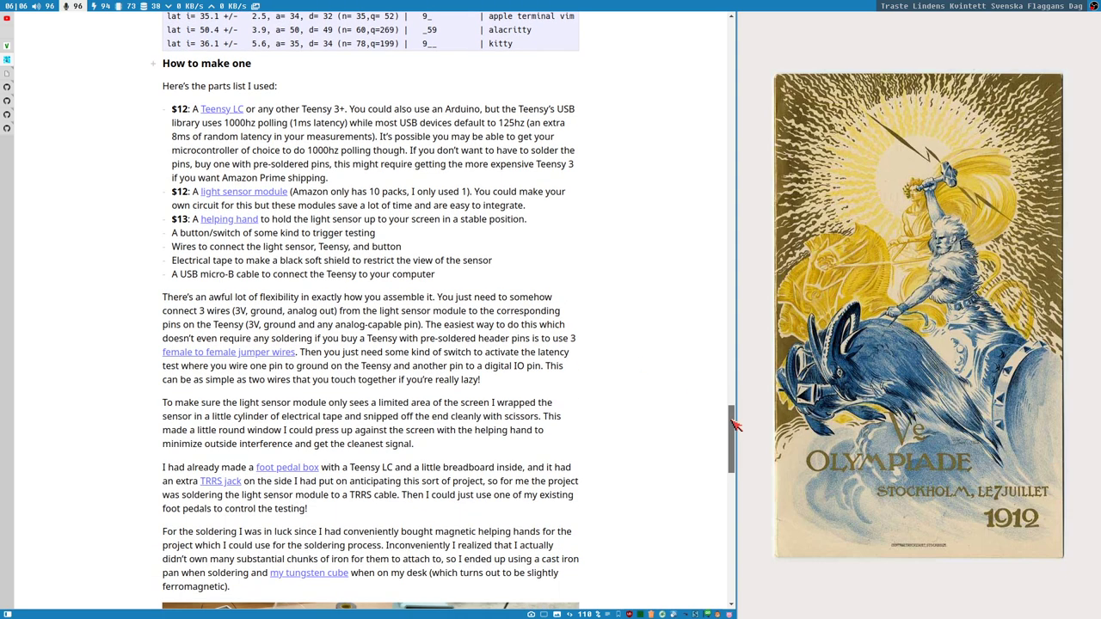
click(727, 497)
drag(727, 496, 654, 72)
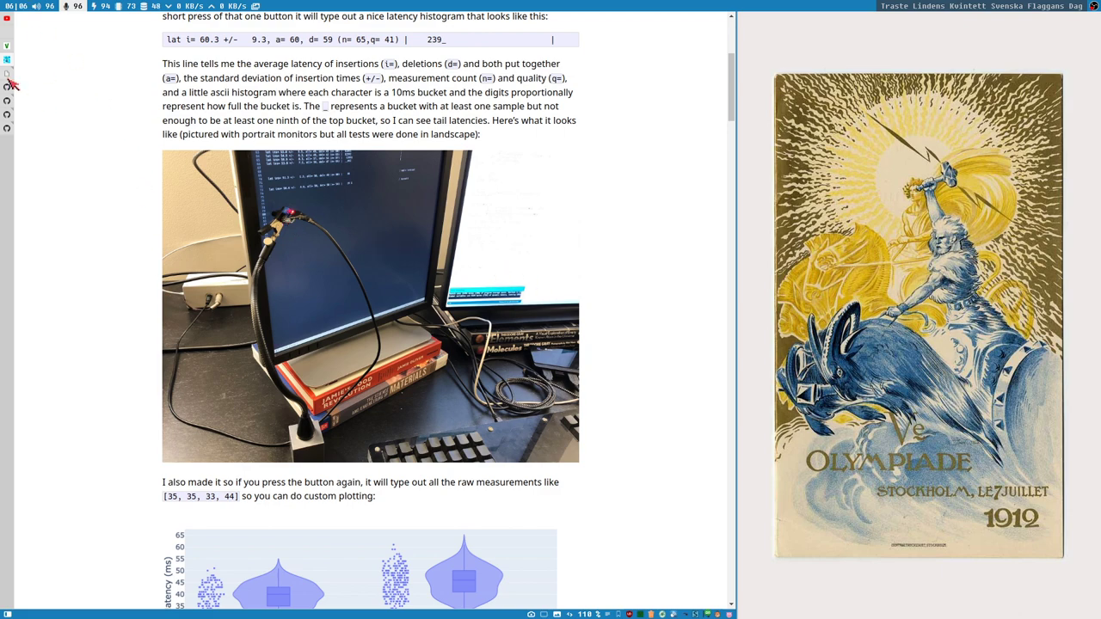
scroll(159, 176, up, 3)
Step: Scroll through the latency post, then switch to Ketan's Blog 'Running Awk in parallel to process 256M records'
scroll(159, 176, up, 4)
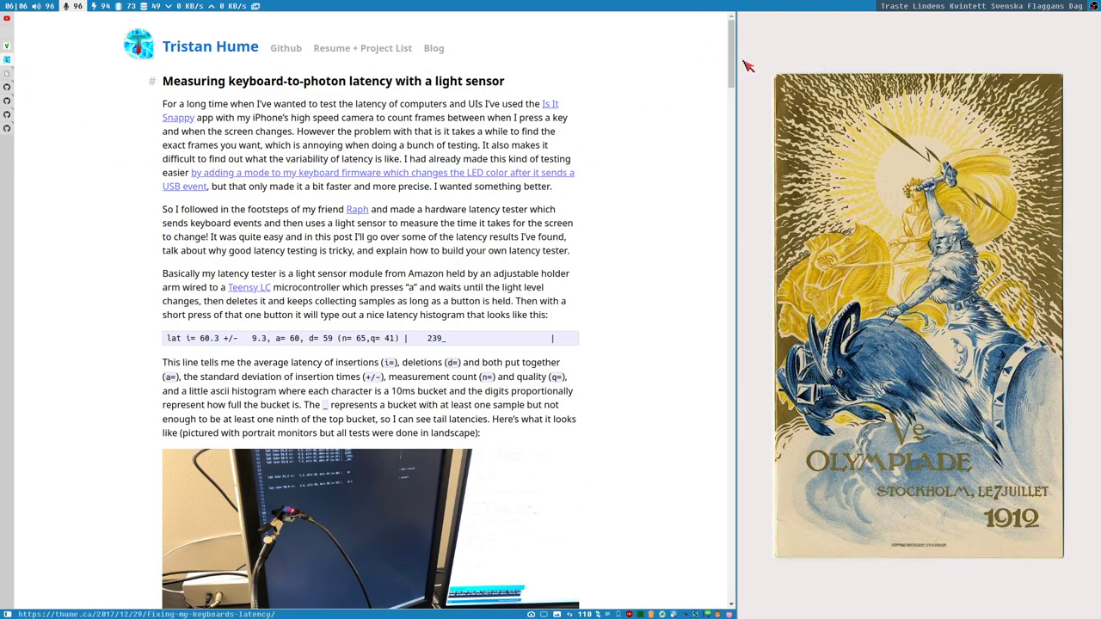
drag(731, 66, 709, 442)
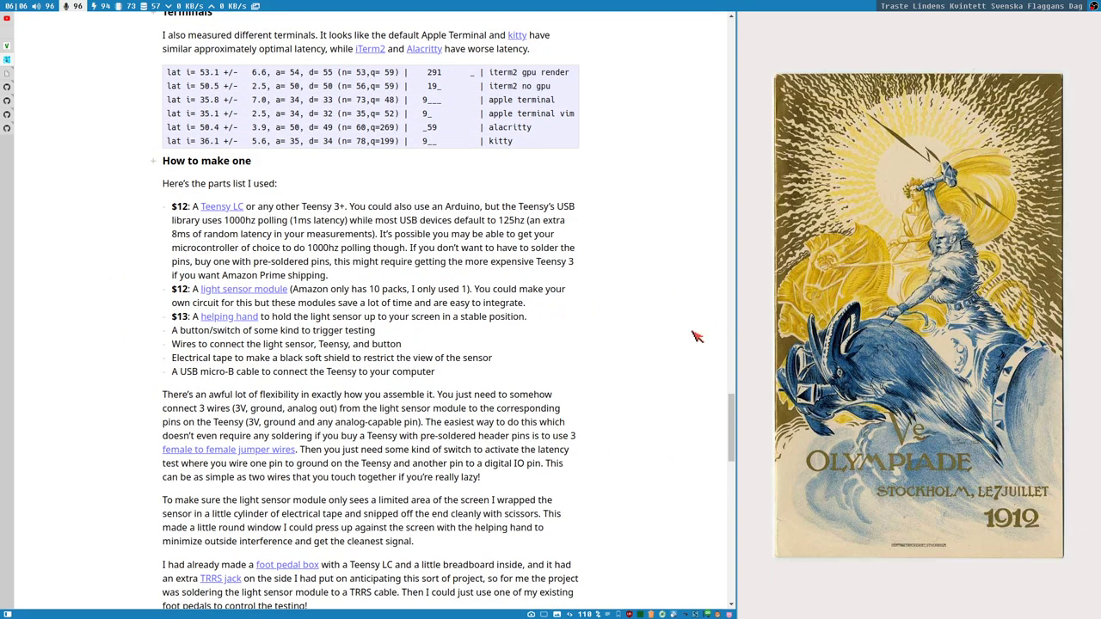
drag(731, 410, 729, 466)
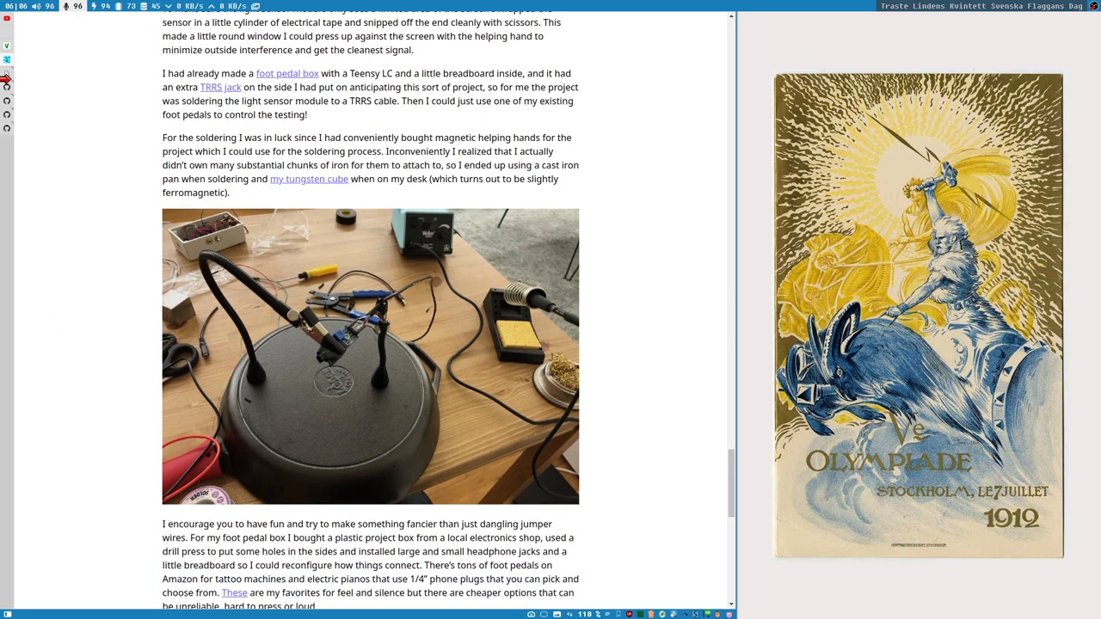
click(7, 77)
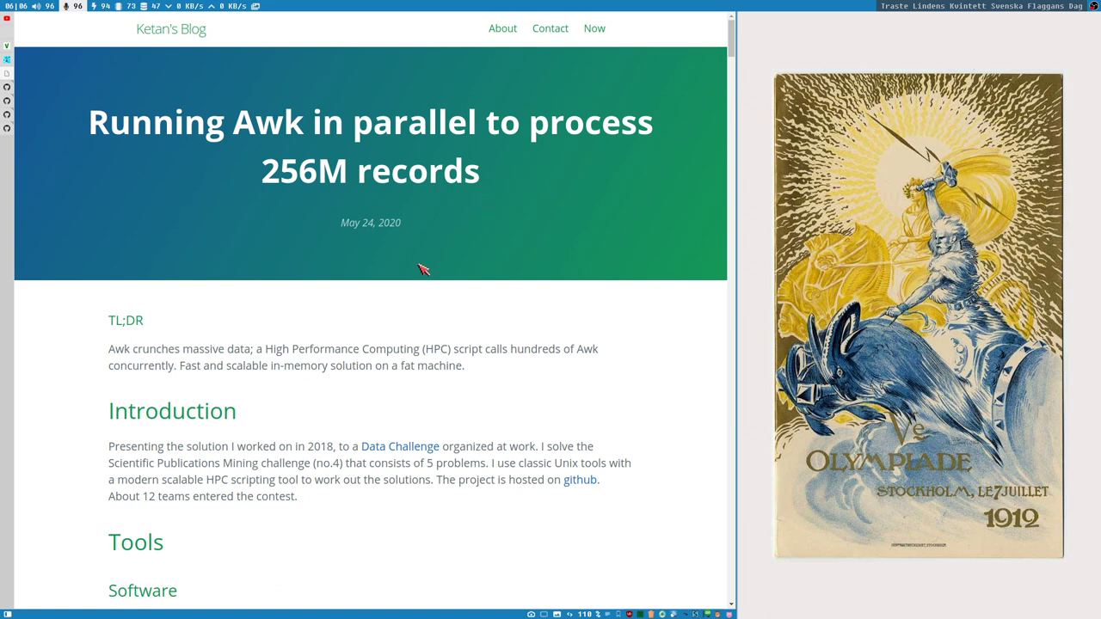
scroll(411, 310, down, 1)
scroll(408, 311, up, 1)
scroll(384, 454, down, 3)
scroll(381, 450, up, 1)
scroll(387, 452, down, 1)
scroll(386, 452, down, 1)
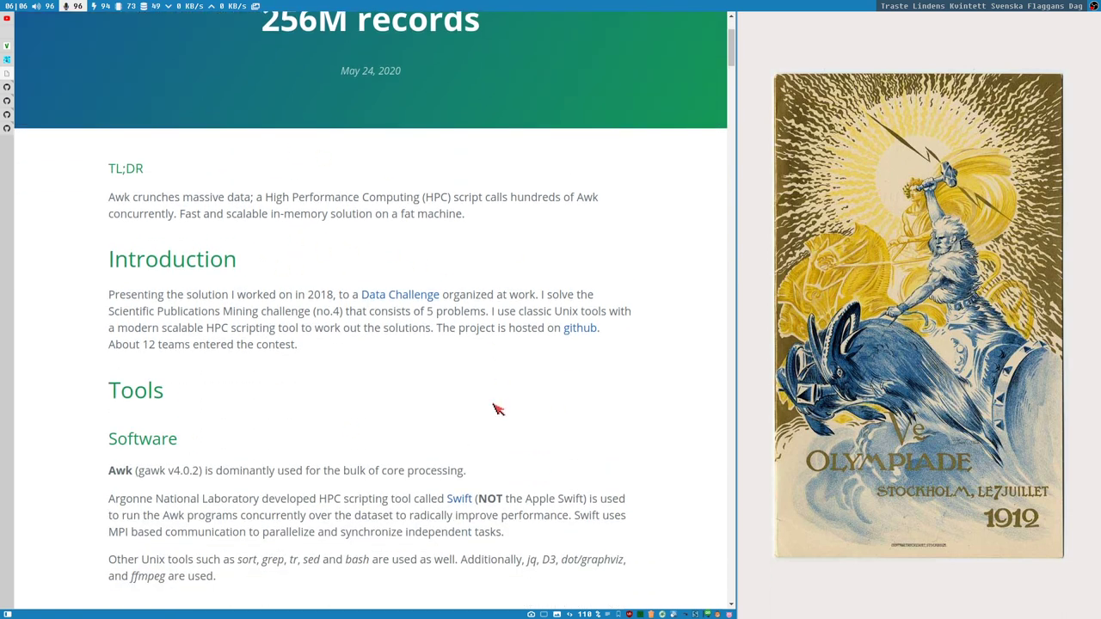
scroll(497, 407, down, 3)
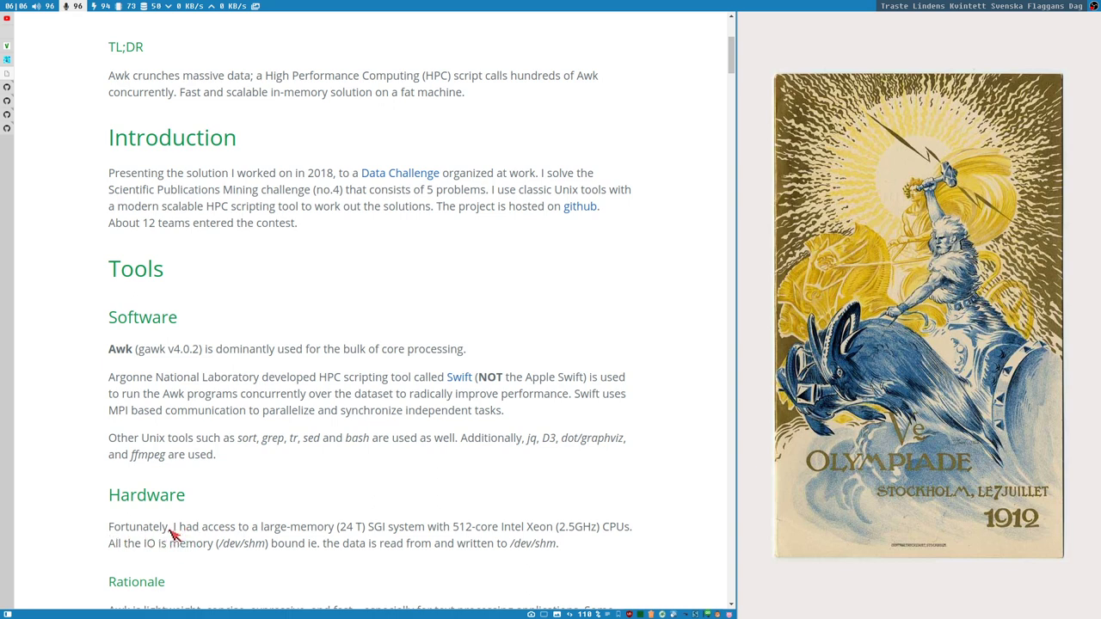
drag(174, 531, 339, 533)
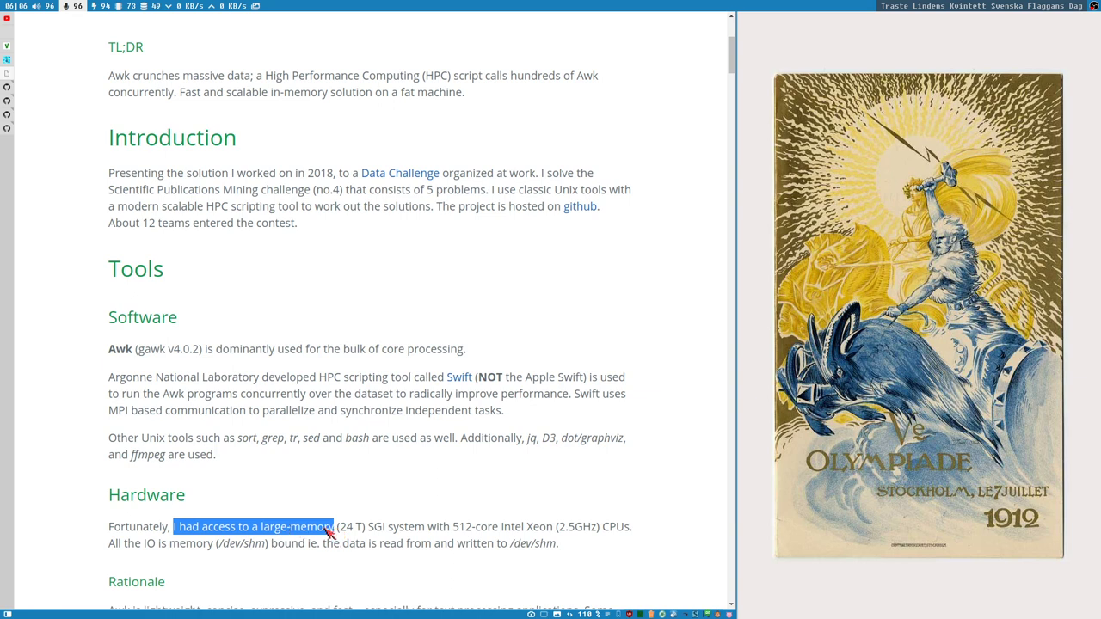
drag(344, 530, 338, 527)
scroll(403, 534, down, 3)
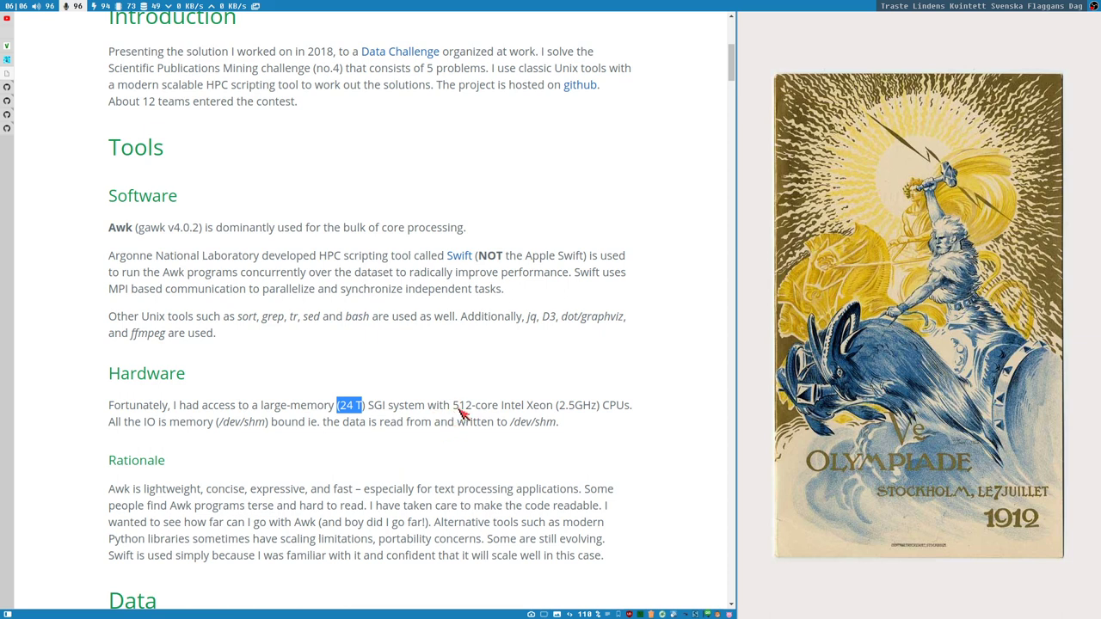
drag(460, 415, 480, 411)
click(486, 412)
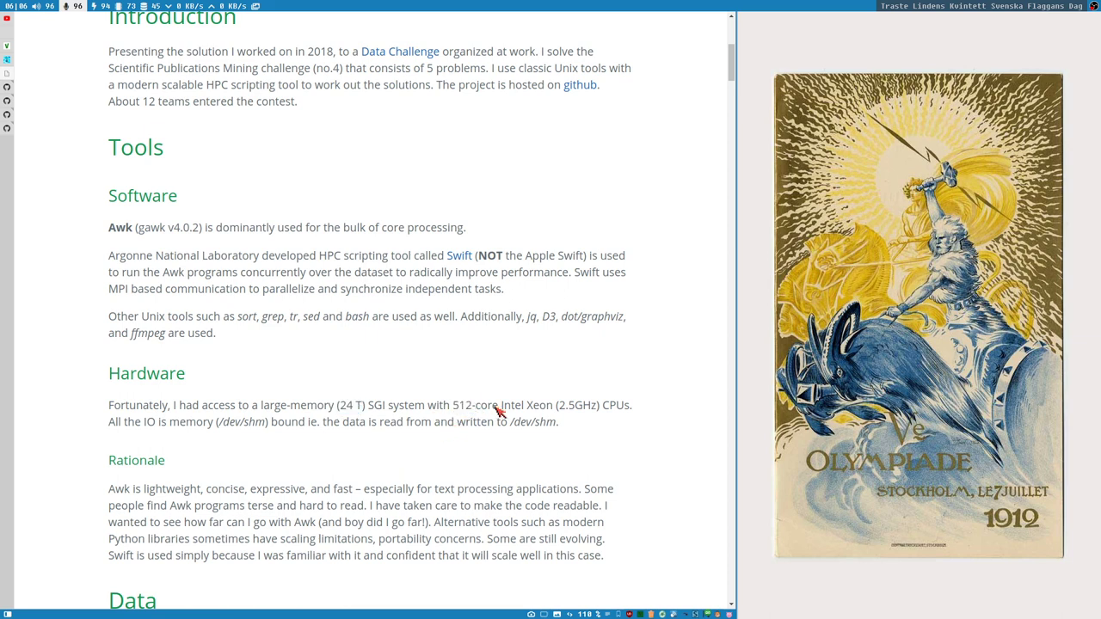
double_click(540, 410)
drag(616, 410, 644, 407)
Step: Read down through the Awk article's Tools and Hardware sections
scroll(376, 407, down, 1)
scroll(381, 388, up, 5)
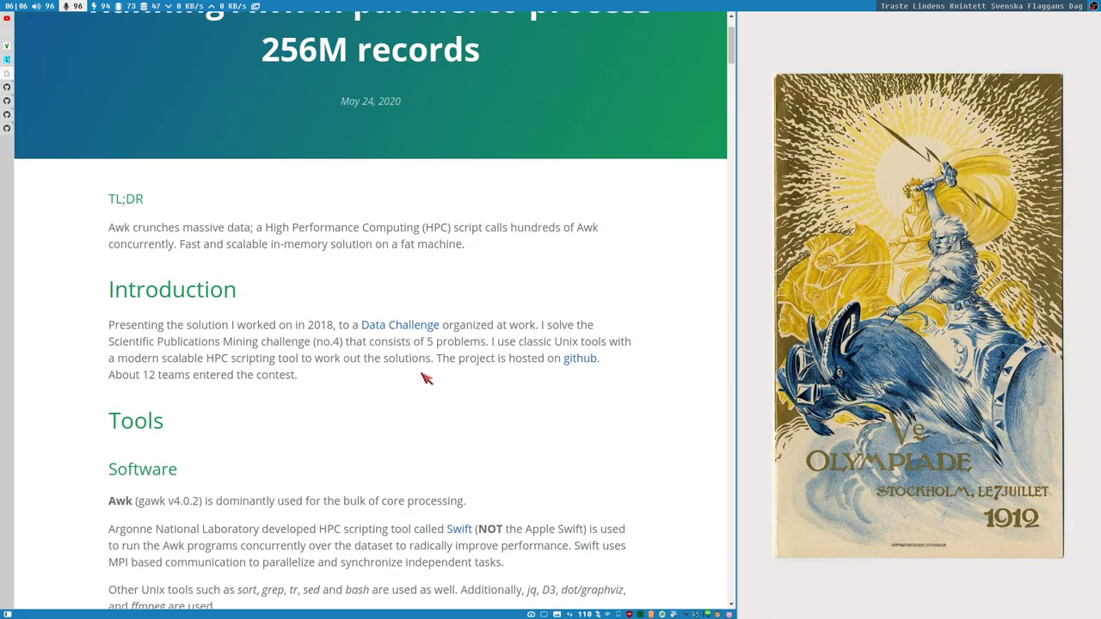
scroll(417, 386, down, 1)
scroll(417, 388, down, 6)
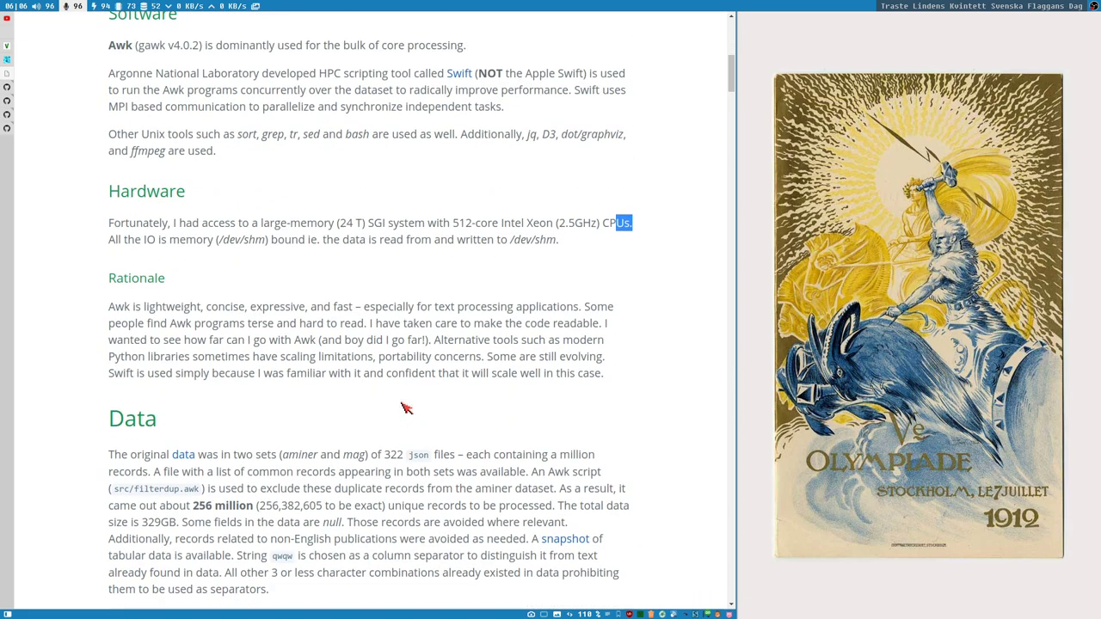
scroll(405, 408, down, 1)
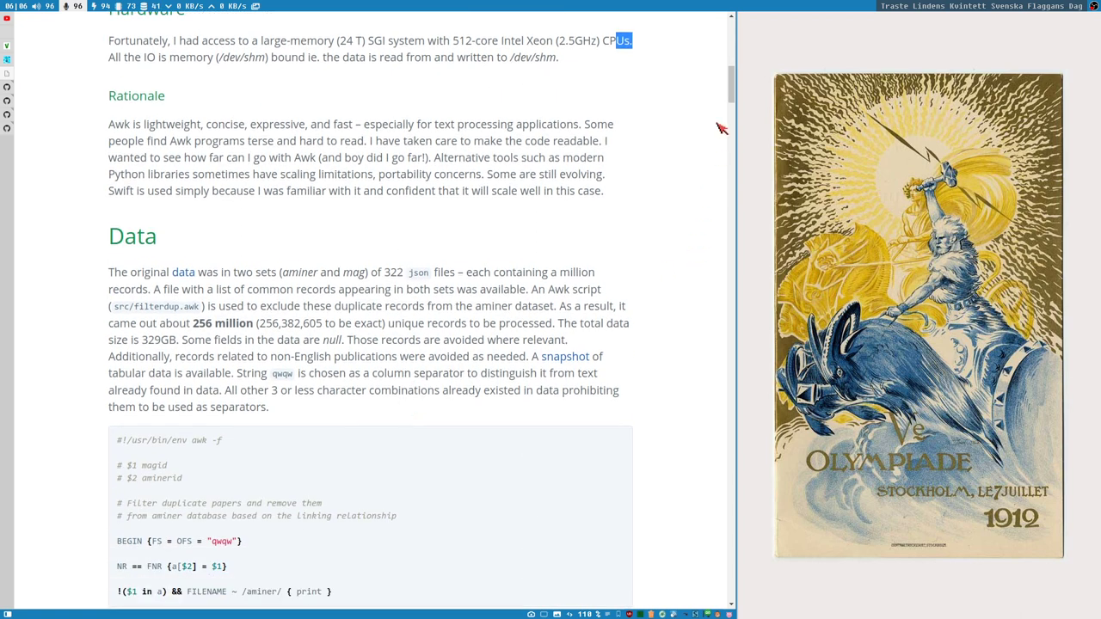
drag(732, 86, 733, 90)
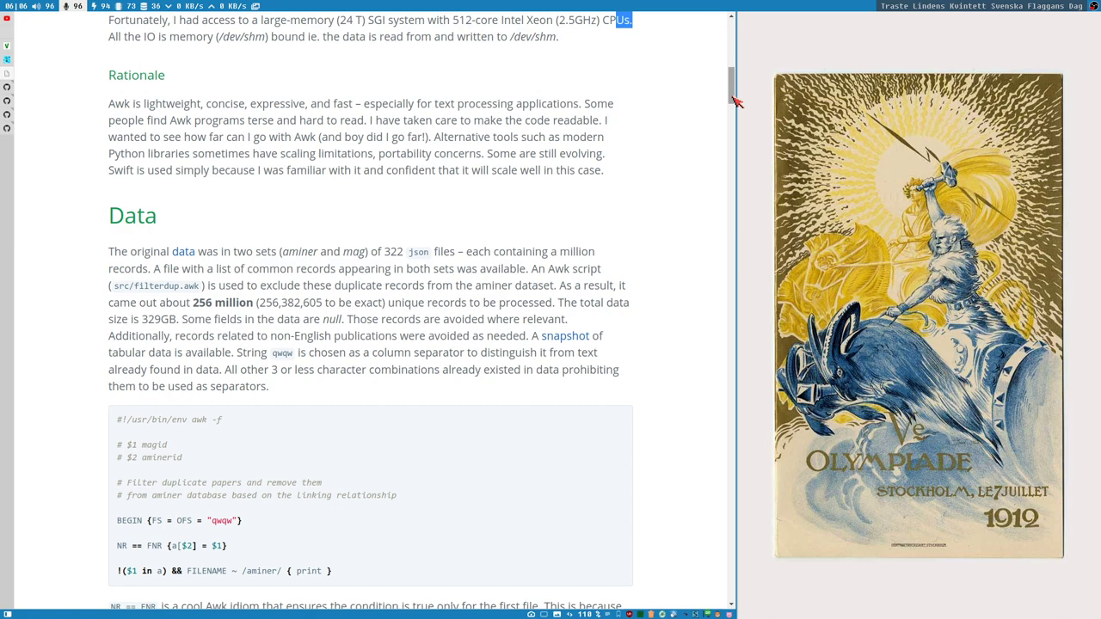
drag(731, 101, 706, 81)
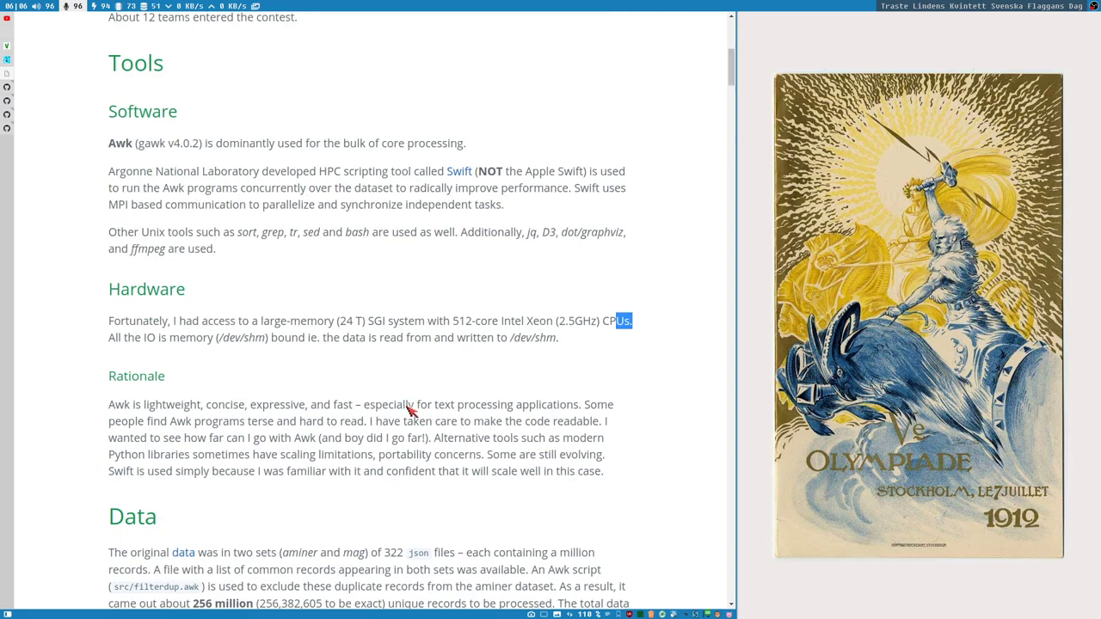
scroll(455, 436, down, 3)
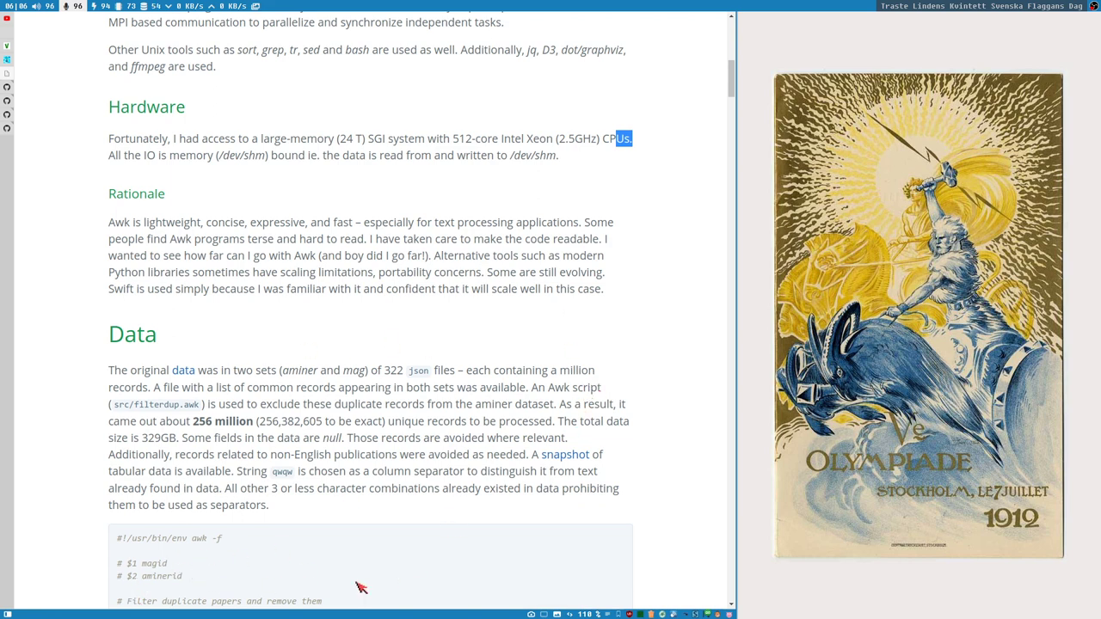
scroll(299, 544, down, 2)
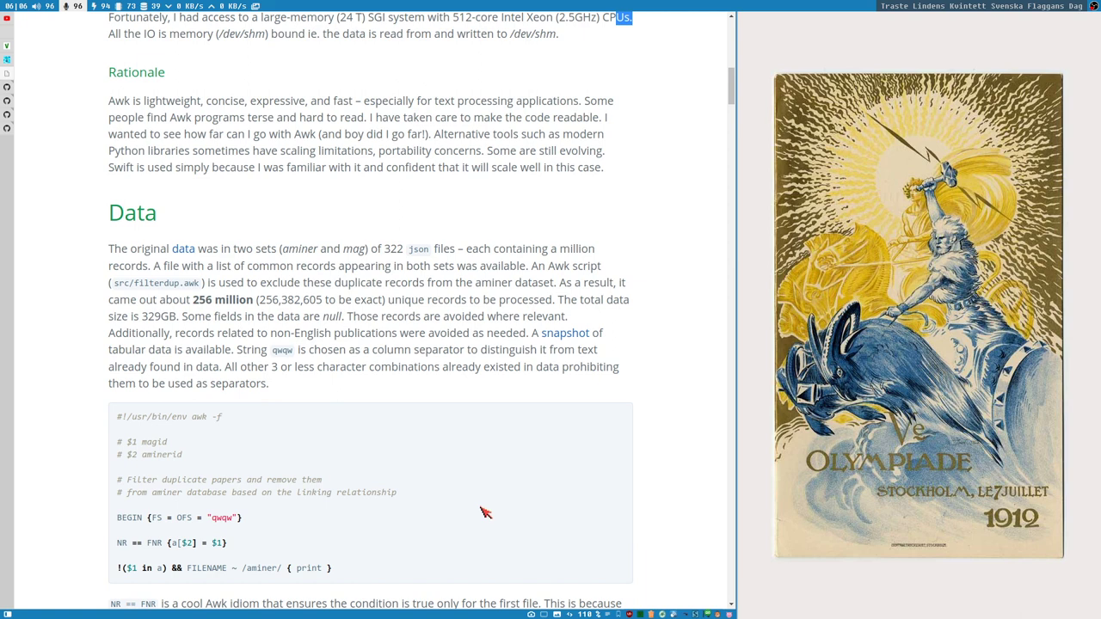
scroll(477, 504, up, 5)
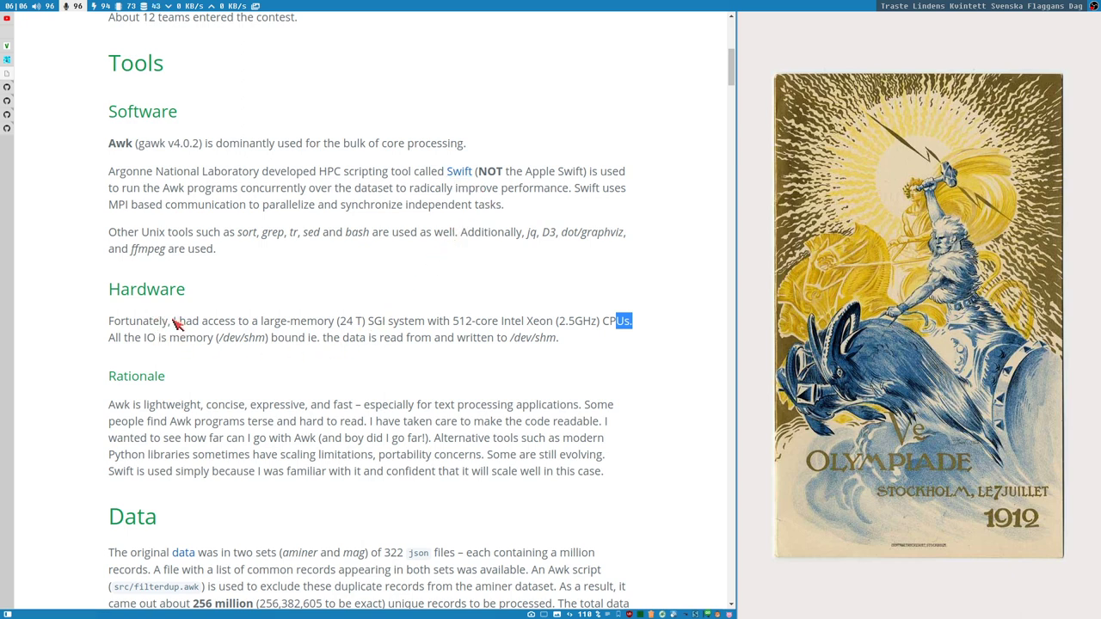
Step: Highlight the sentence about the large-memory SGI system, then scroll down to the Problem sections
drag(174, 319, 645, 329)
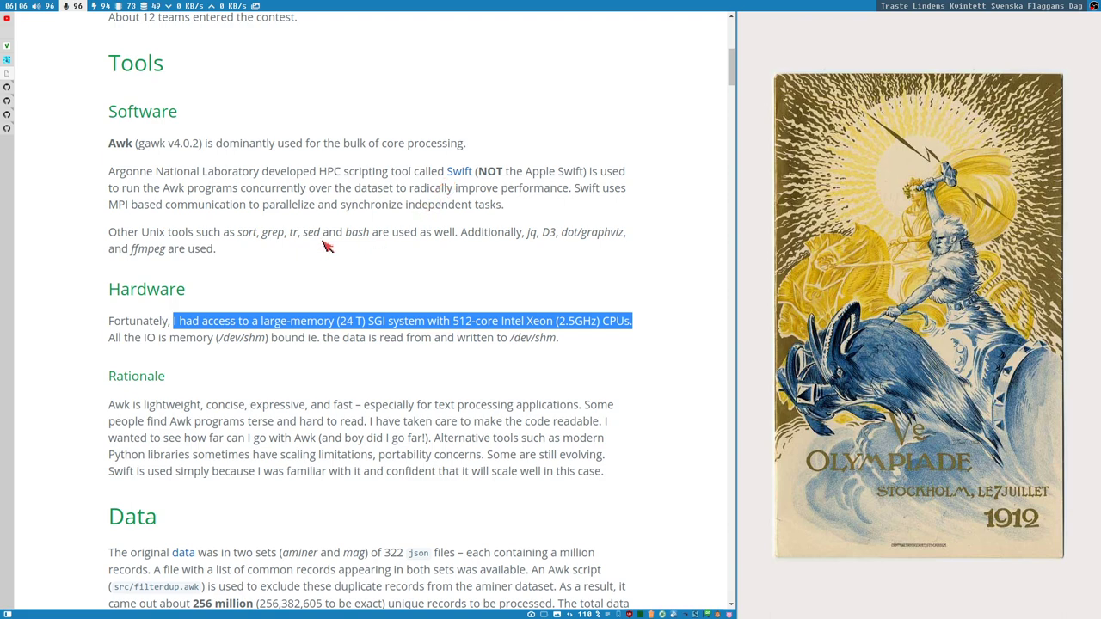
scroll(403, 247, down, 5)
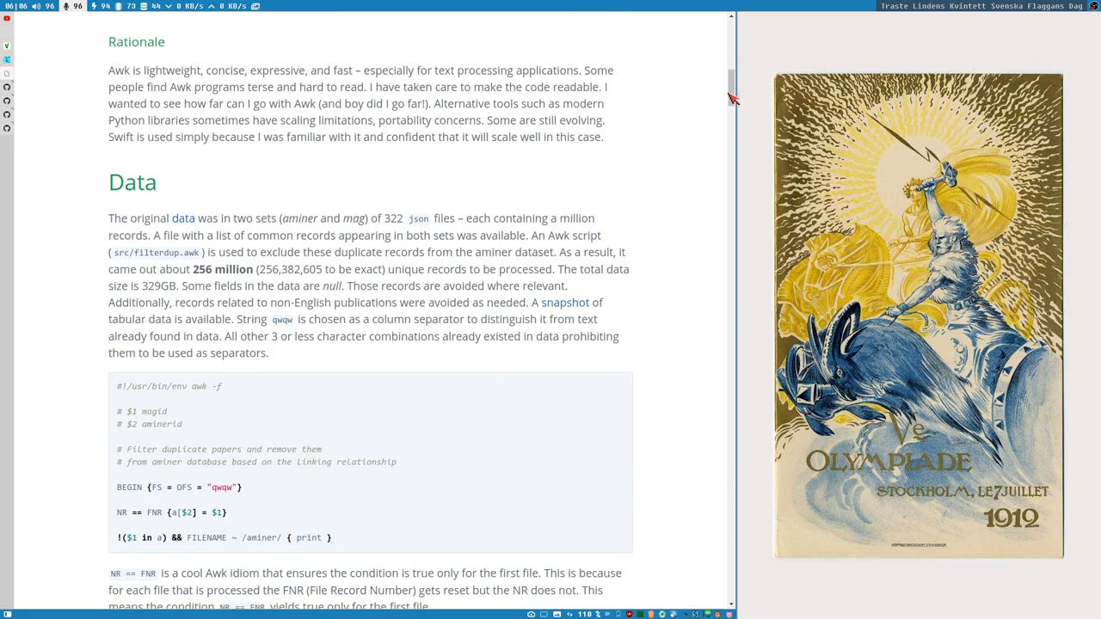
drag(732, 89, 731, 253)
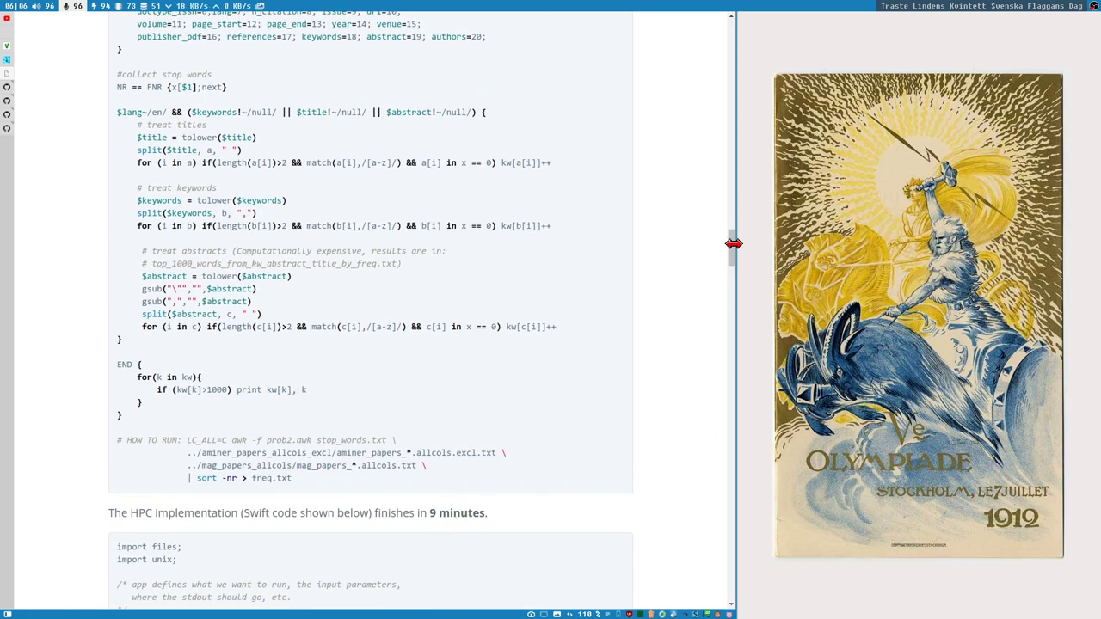
Step: Scroll through the Problem 2–4 code, highlight the awk shebang line, and close the article with Ctrl+W
drag(733, 243, 729, 210)
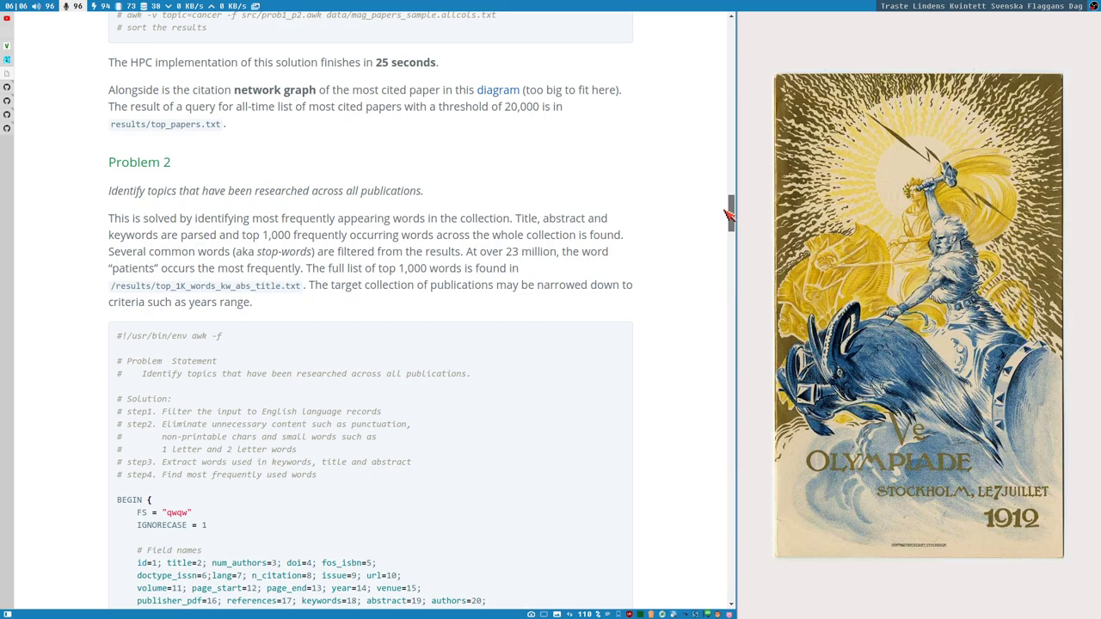
drag(728, 215, 632, 323)
drag(118, 255, 243, 260)
scroll(435, 497, down, 5)
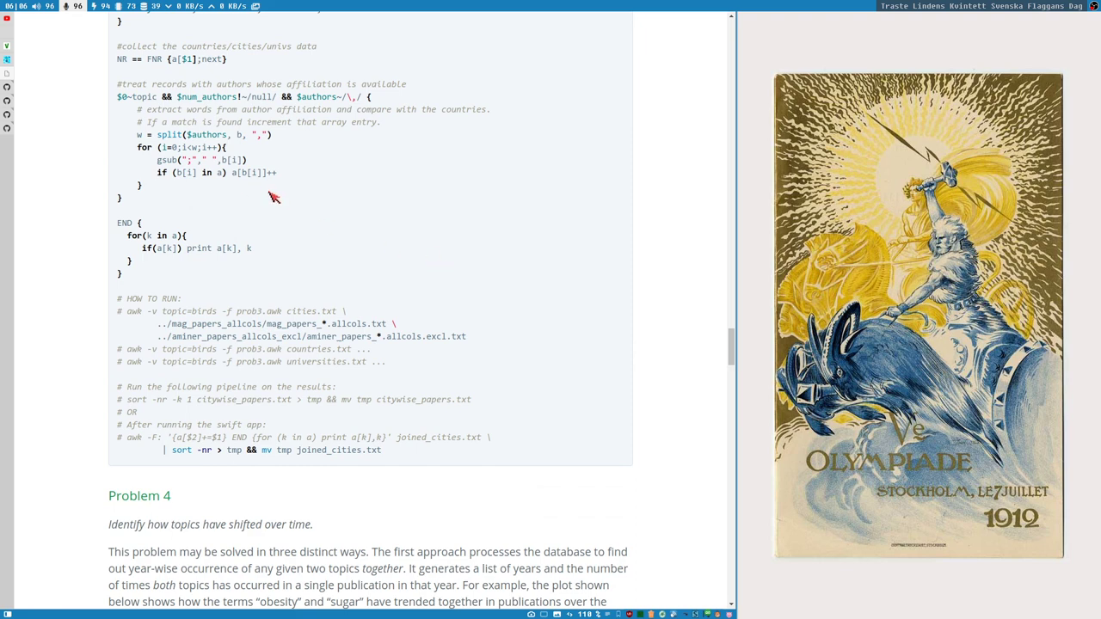
key(ctrl+w)
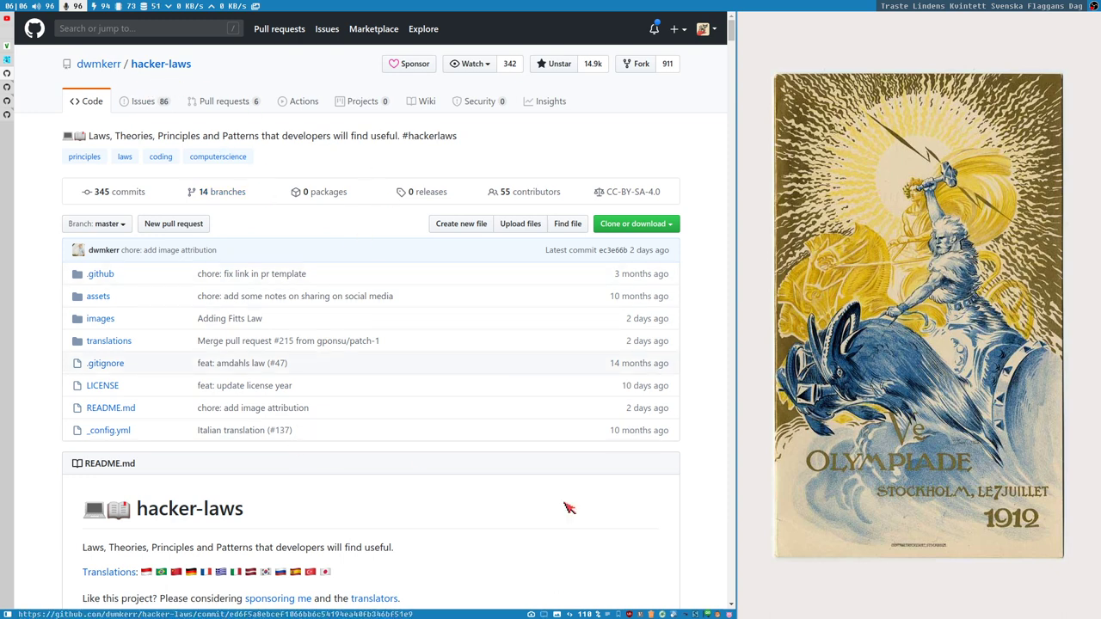
Step: Scroll the hacker-laws README to its contents list, from the 90–9–1 Principle to Putt's Law
scroll(577, 350, down, 5)
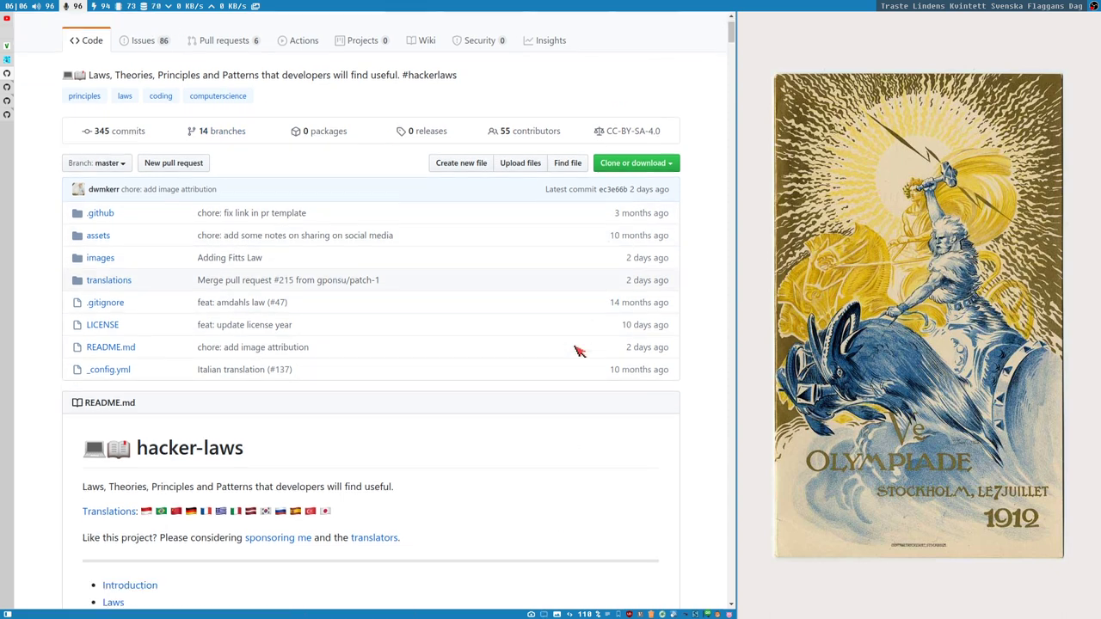
scroll(401, 443, down, 6)
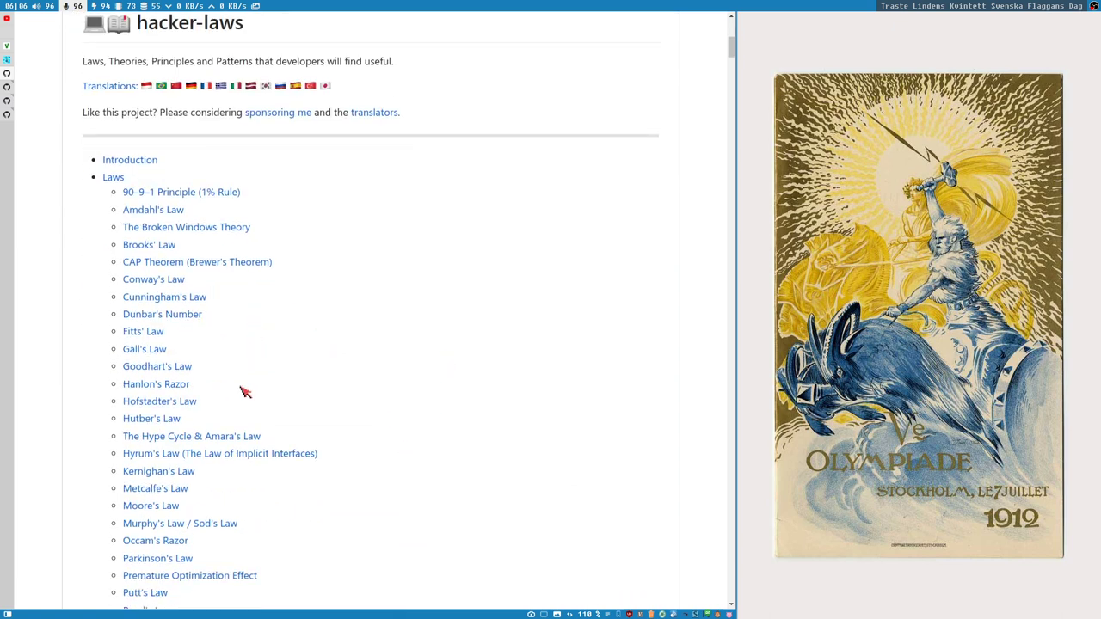
Step: Jump to Moore's Law, read the following laws, then return to the repository's file list
click(156, 509)
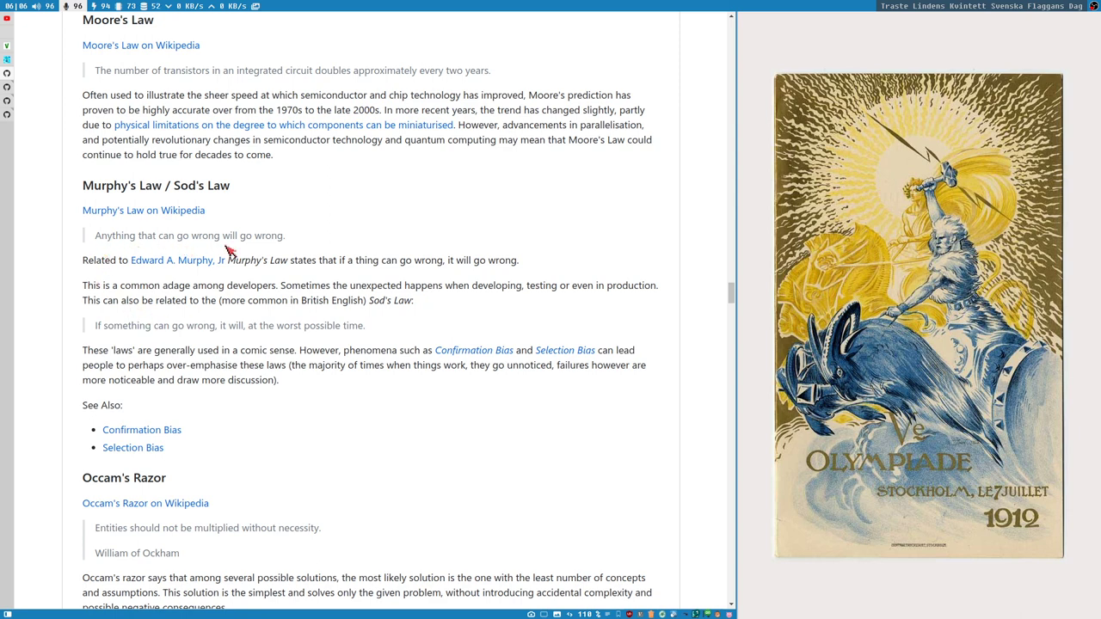
scroll(297, 250, down, 3)
scroll(306, 250, down, 8)
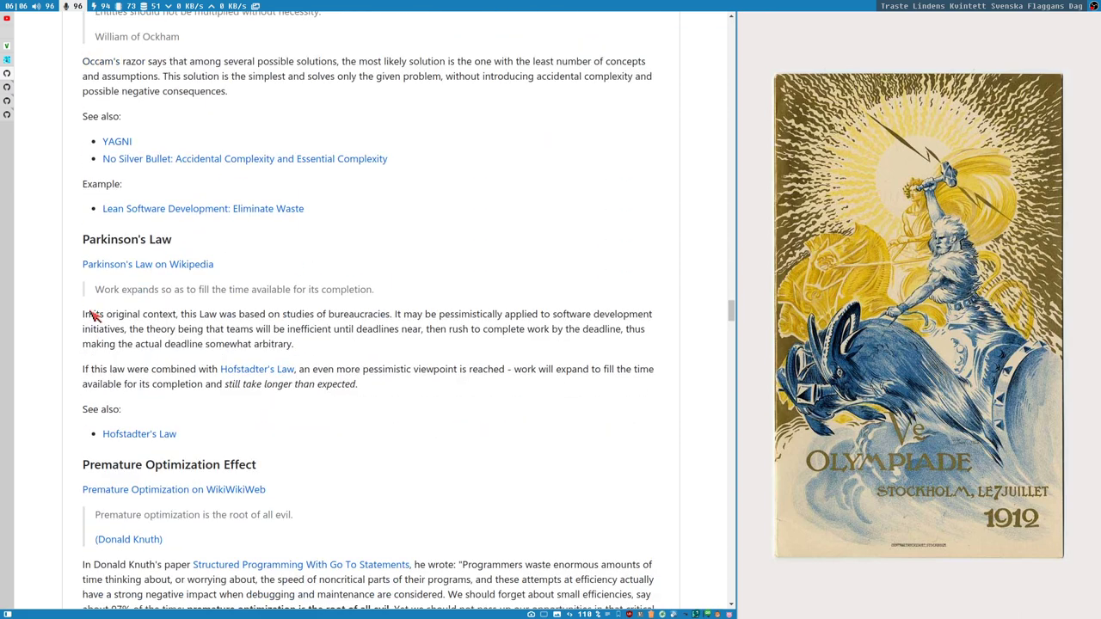
scroll(335, 352, down, 2)
scroll(335, 352, down, 2)
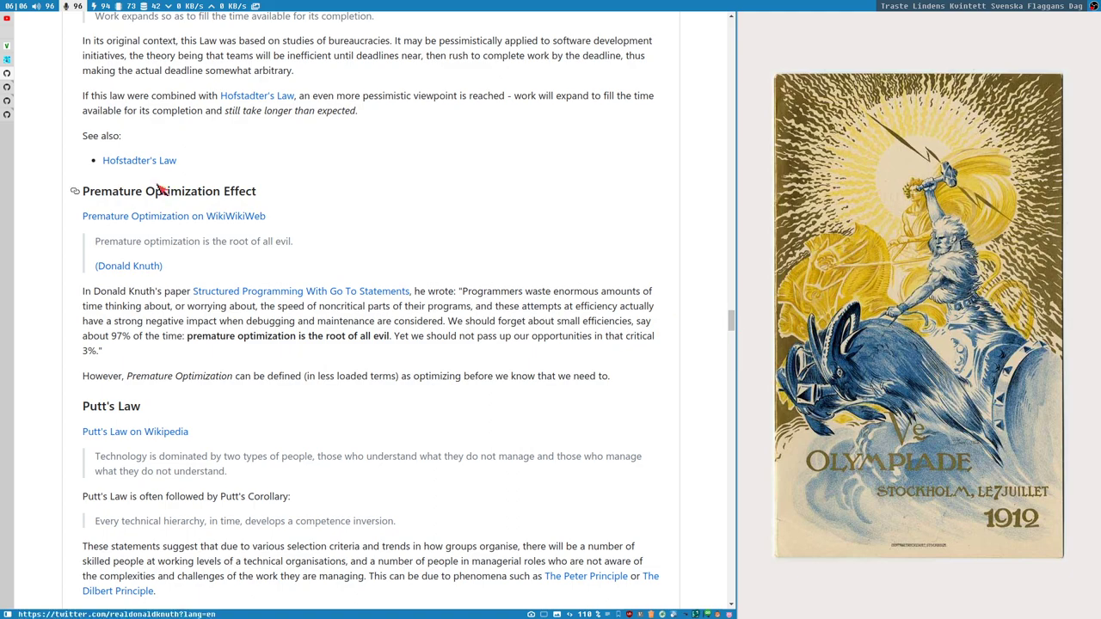
drag(732, 320, 704, 535)
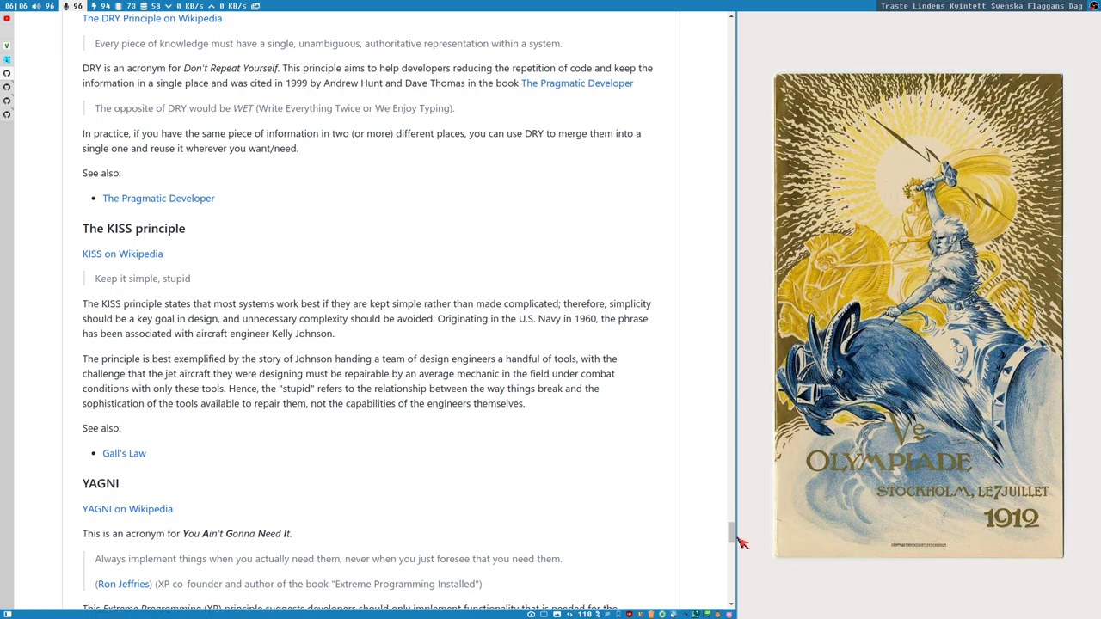
drag(732, 536, 743, 17)
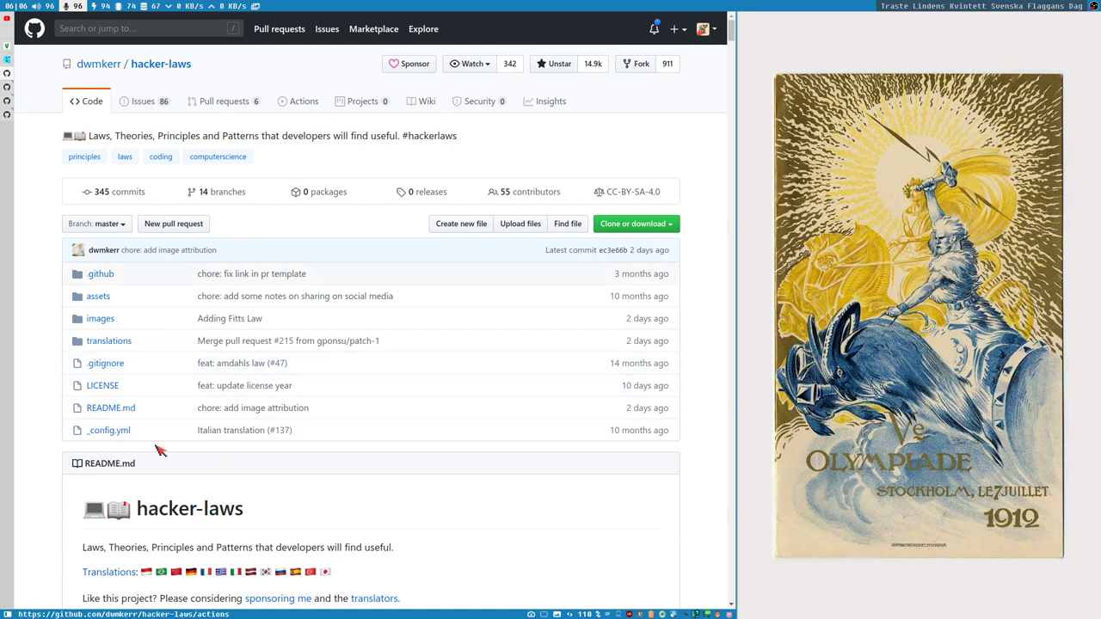
Step: Switch to the 10ff repository, select its README heading, and highlight the 'python3 -m 10ff' command under Installation
click(7, 79)
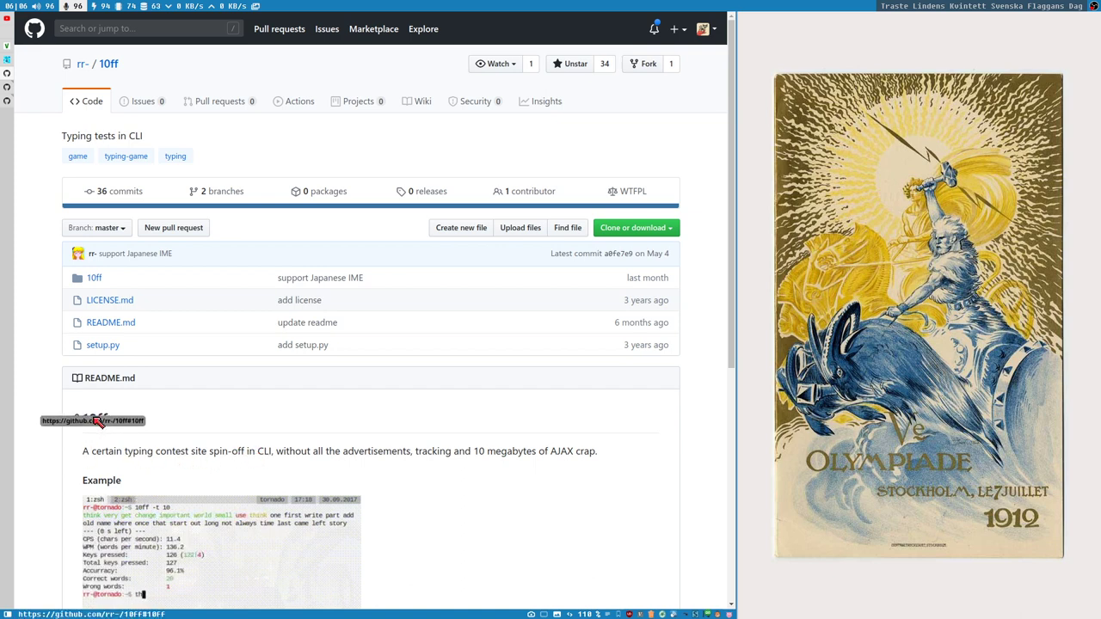
double_click(93, 425)
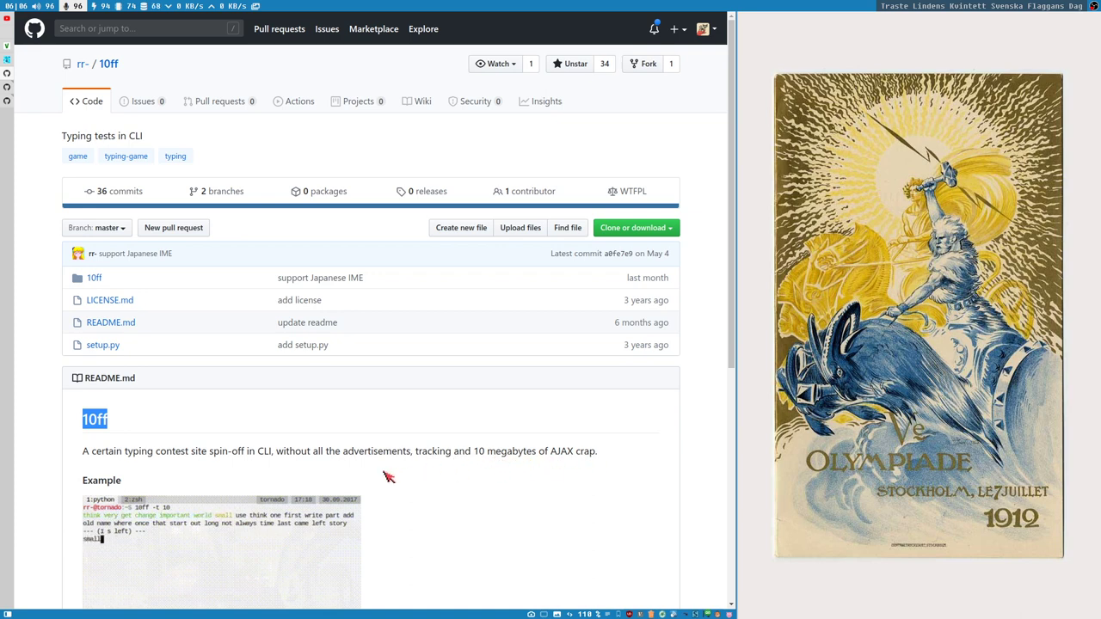
scroll(292, 540, down, 3)
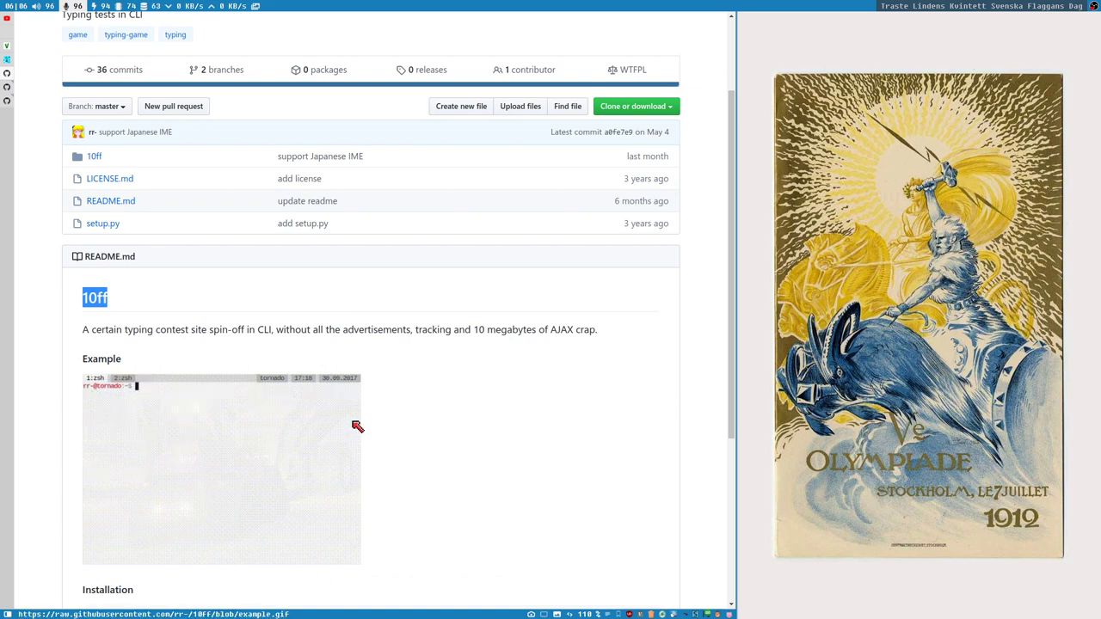
scroll(357, 432, down, 4)
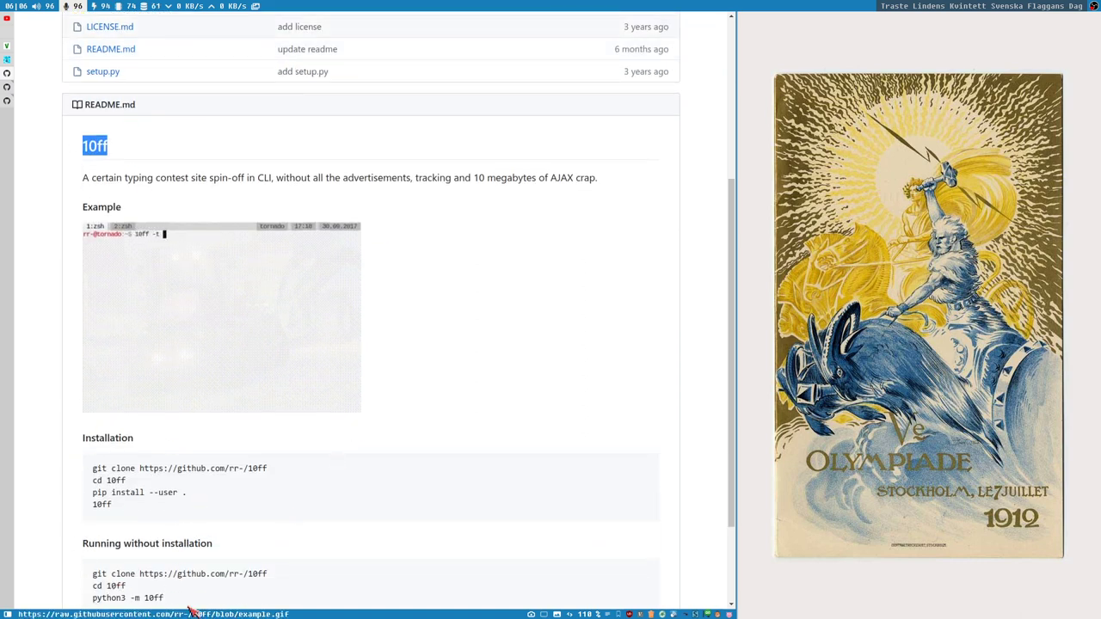
scroll(160, 521, down, 2)
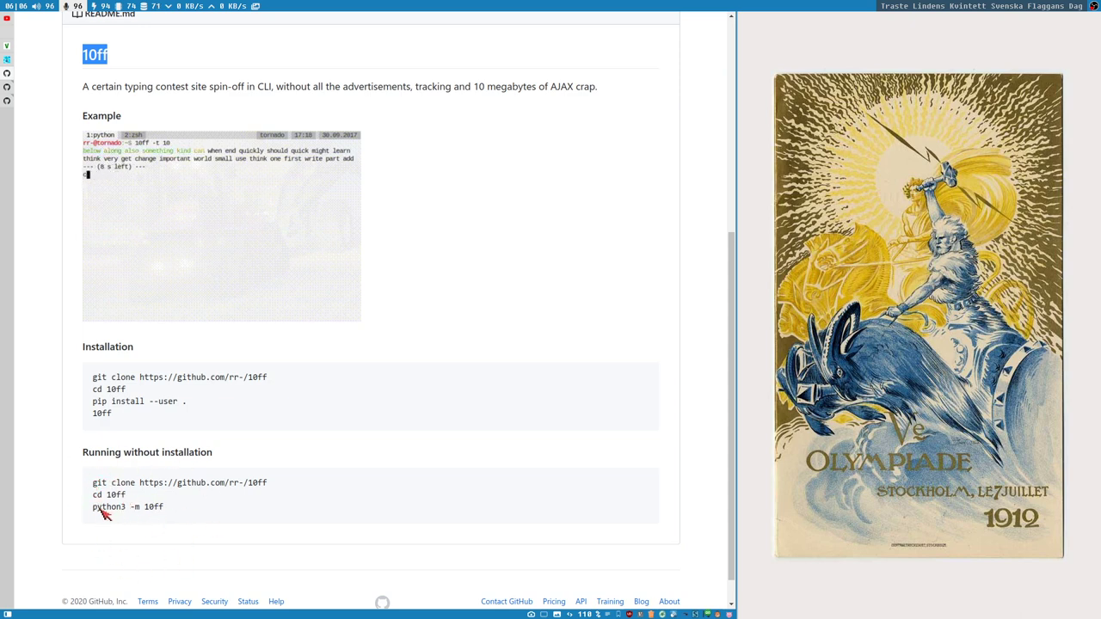
drag(93, 508, 177, 515)
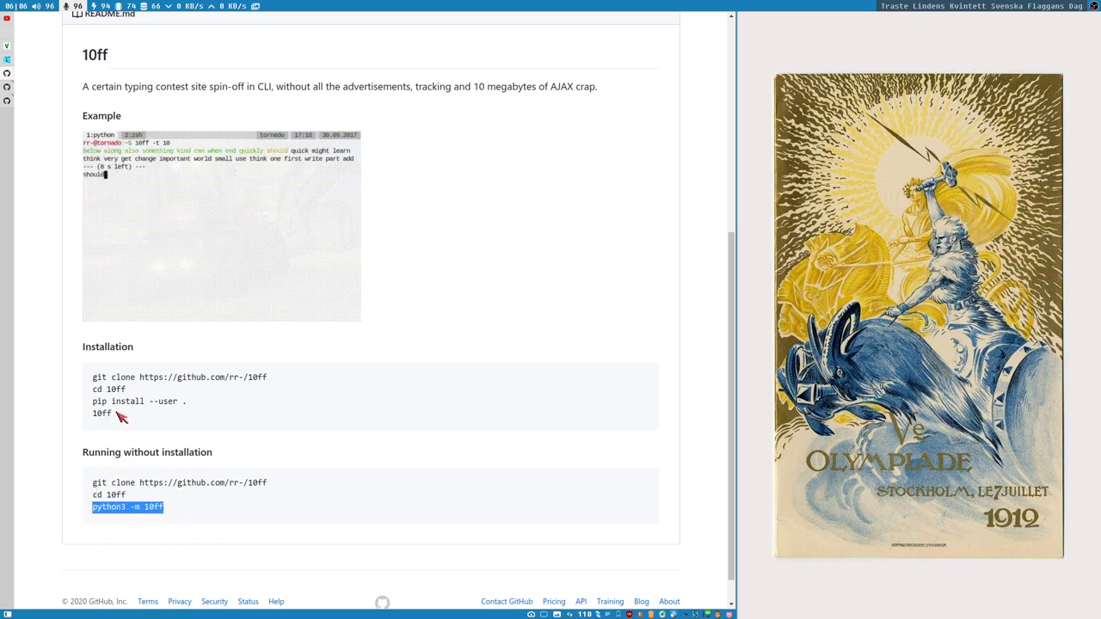
click(92, 405)
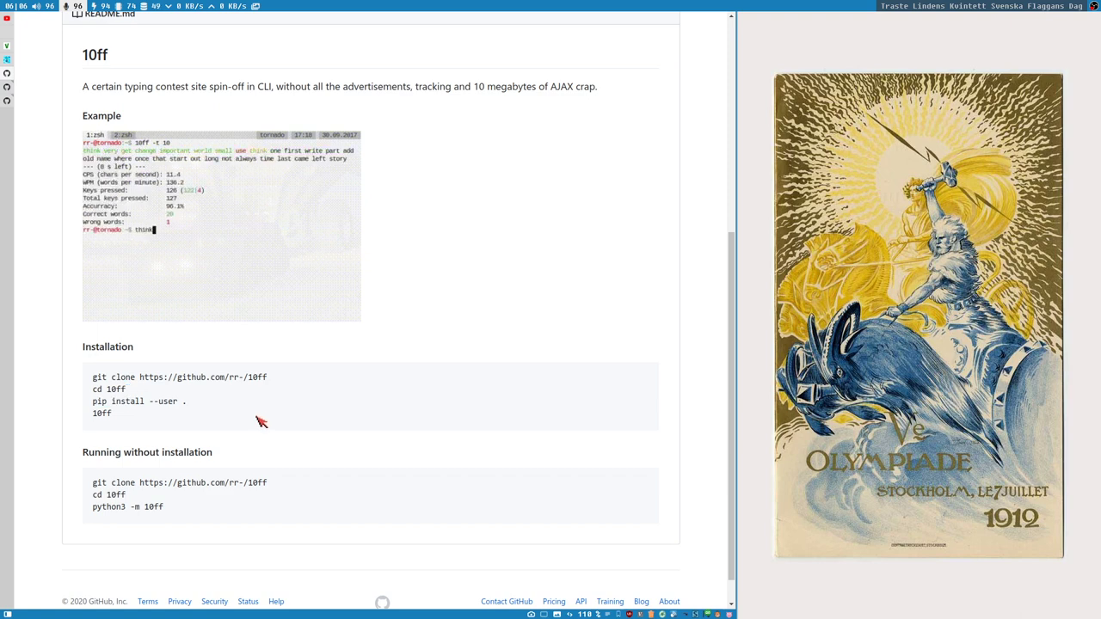
Step: Open a new terminal beside the browser, enlarge its text, clear it and start 10ff
key(super+Return)
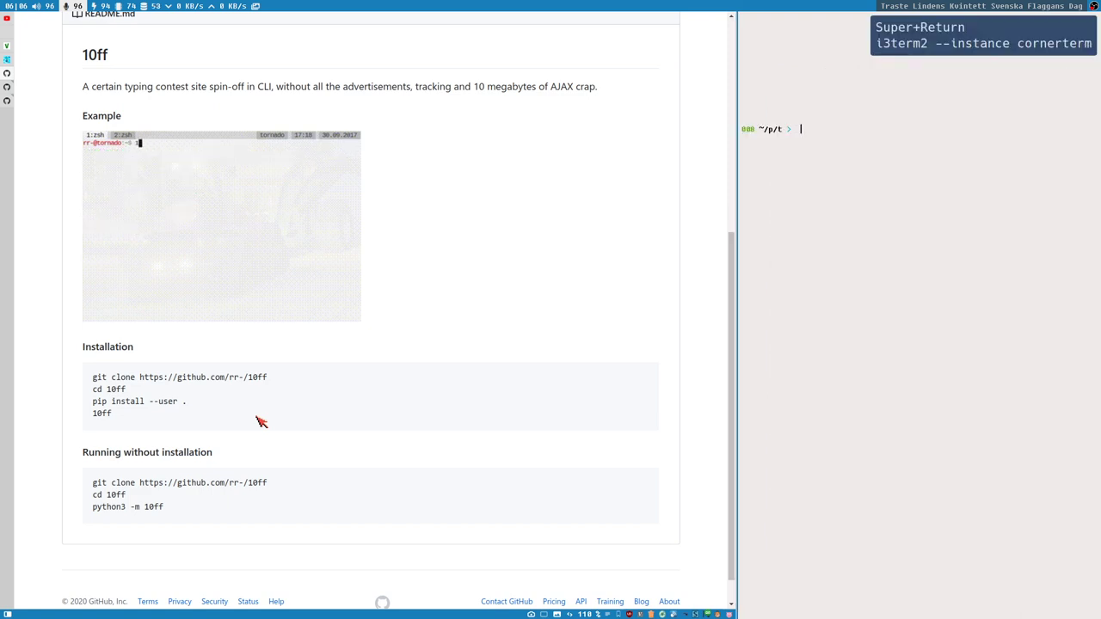
key(ctrl+plus)
text(clear)
key(Return)
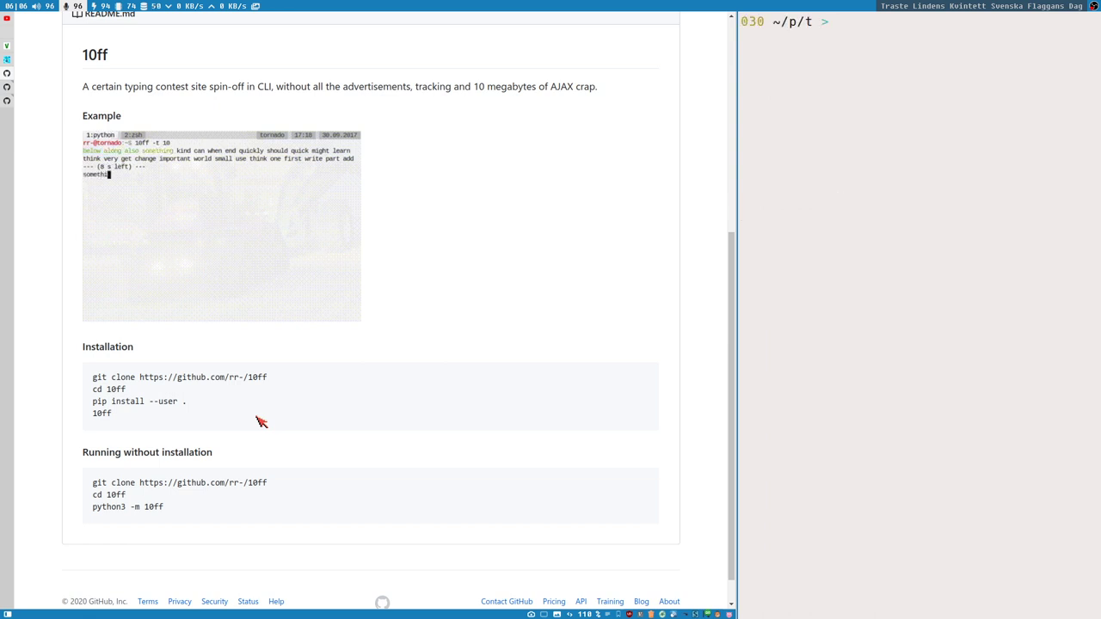
text(ff)
key(Return)
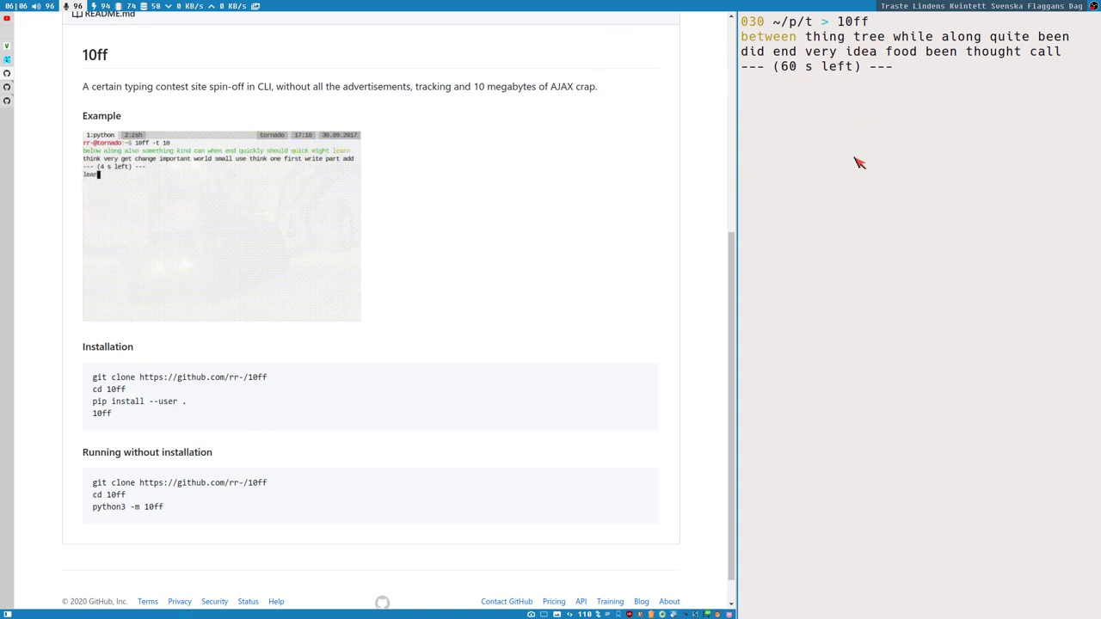
Step: Type the shown words, fixing typos, finishing at 54.4 WPM and 88.3% accuracy
text(berw)
key(BackSpace)
text(tw)
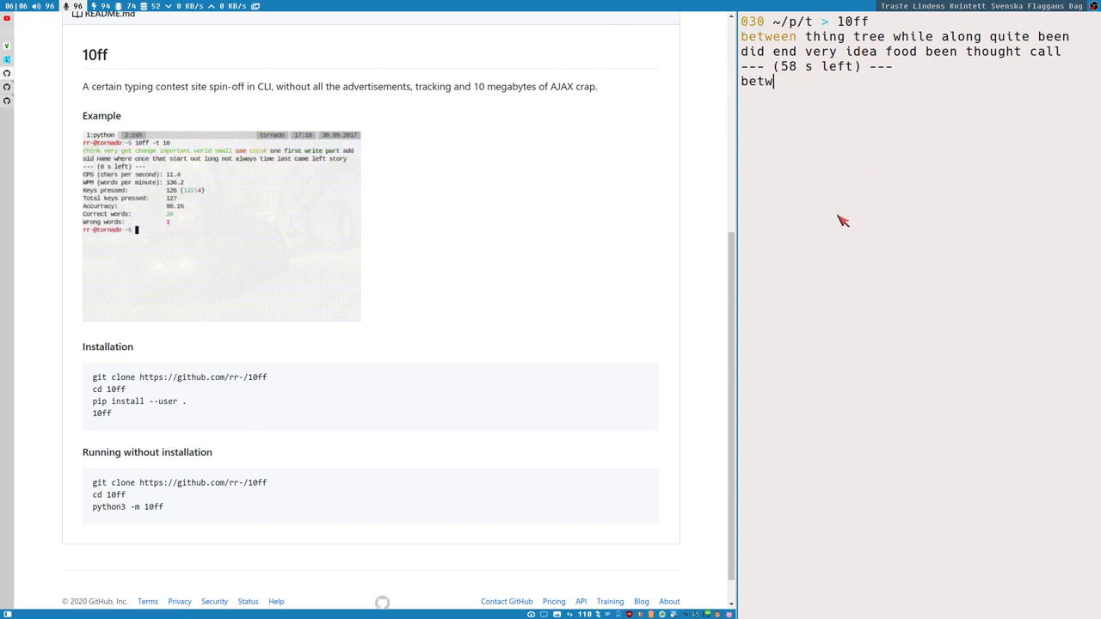
text(een thing tree )
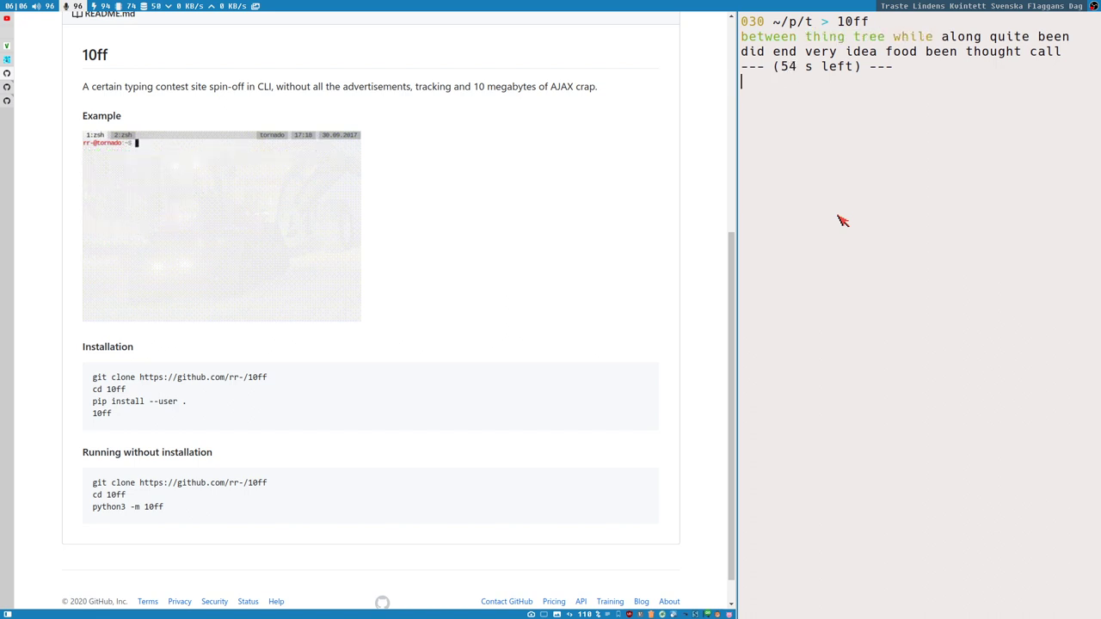
text(while along quite b)
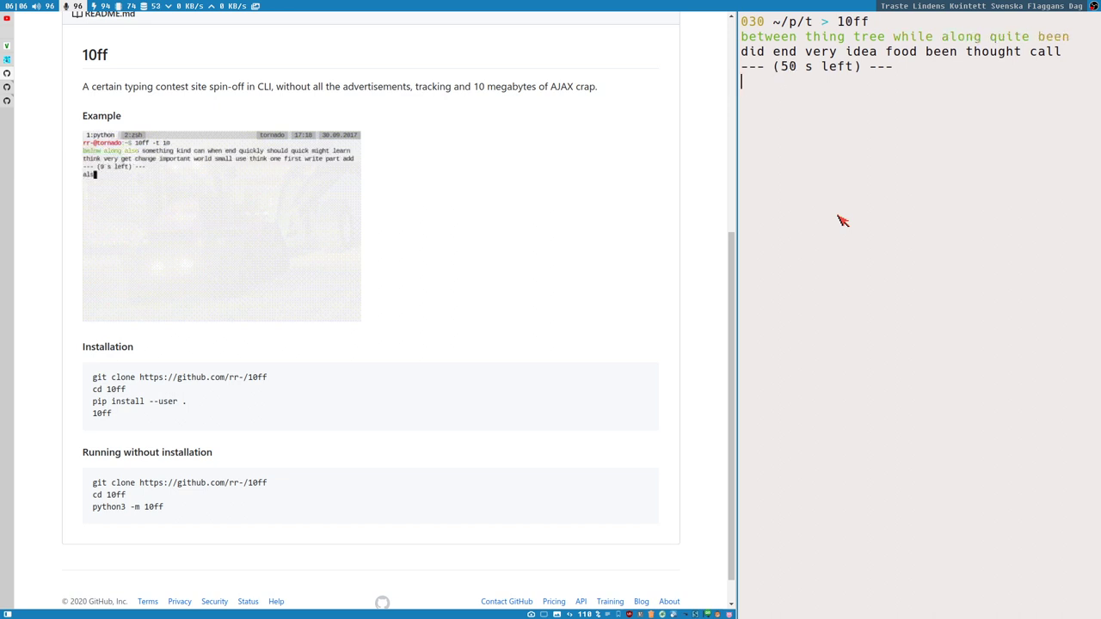
text(een did)
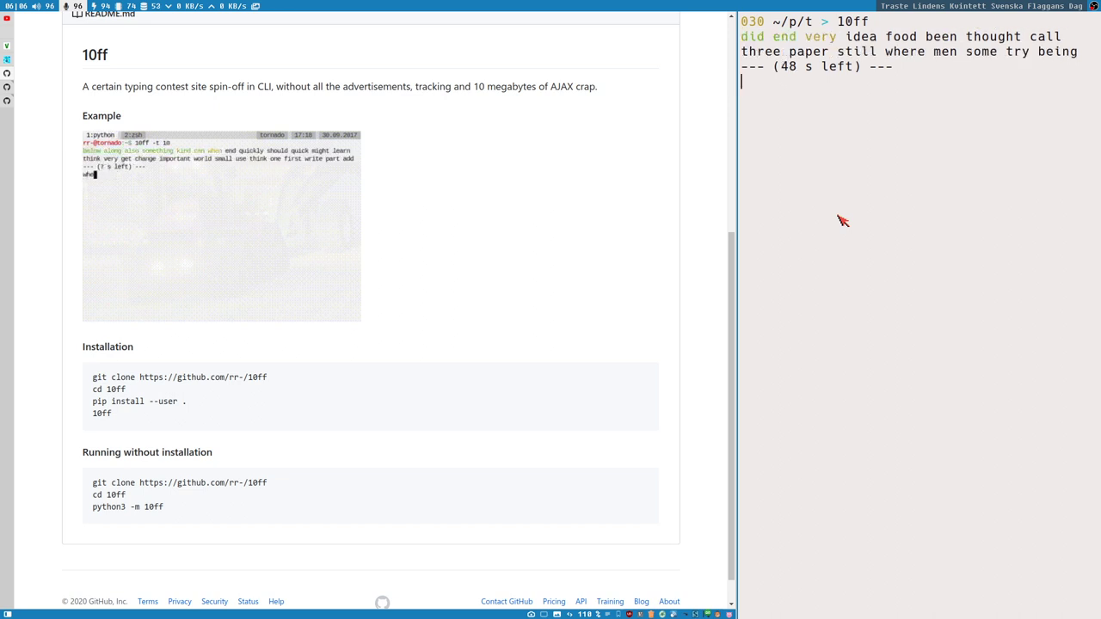
text(very idea food been rth)
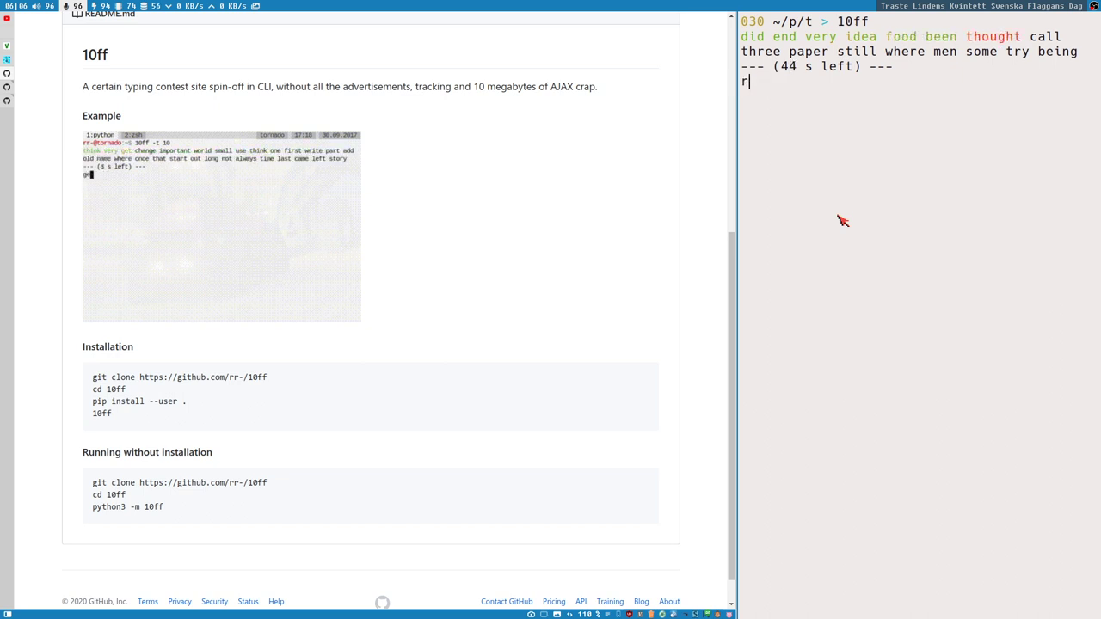
key(BackSpace)
text(thought call )
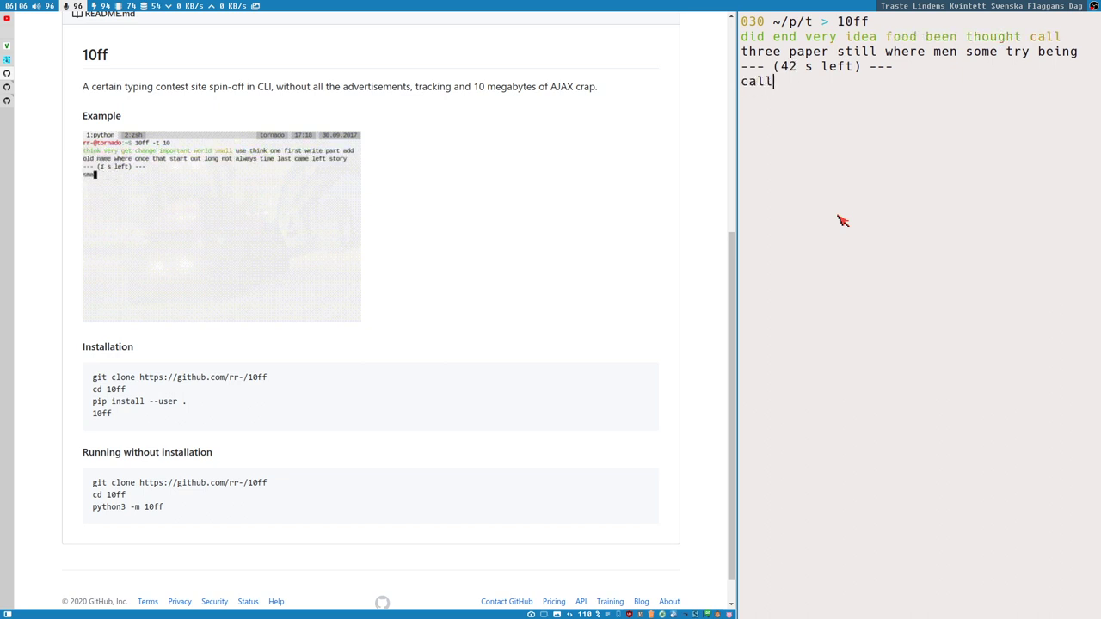
text(three )
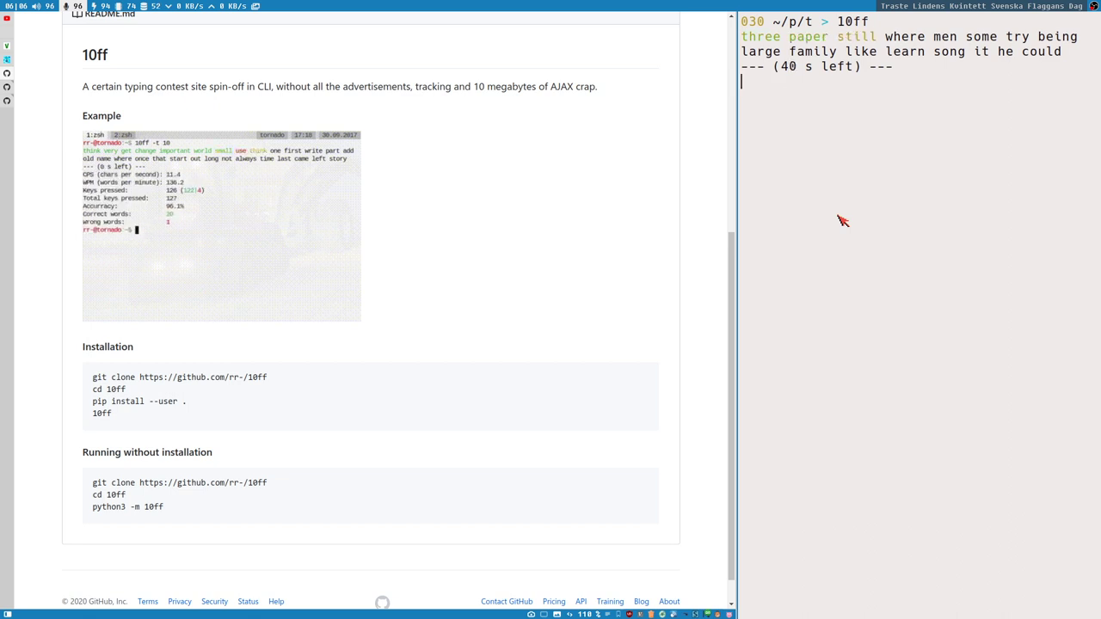
text(still where men some )
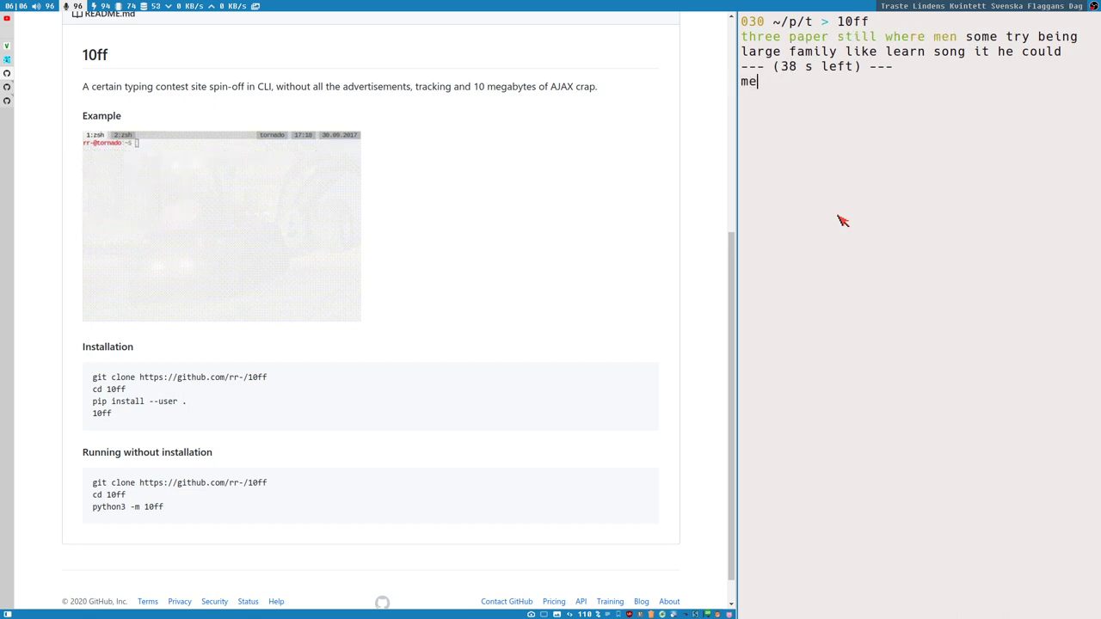
text(try being large family like learn song it he )
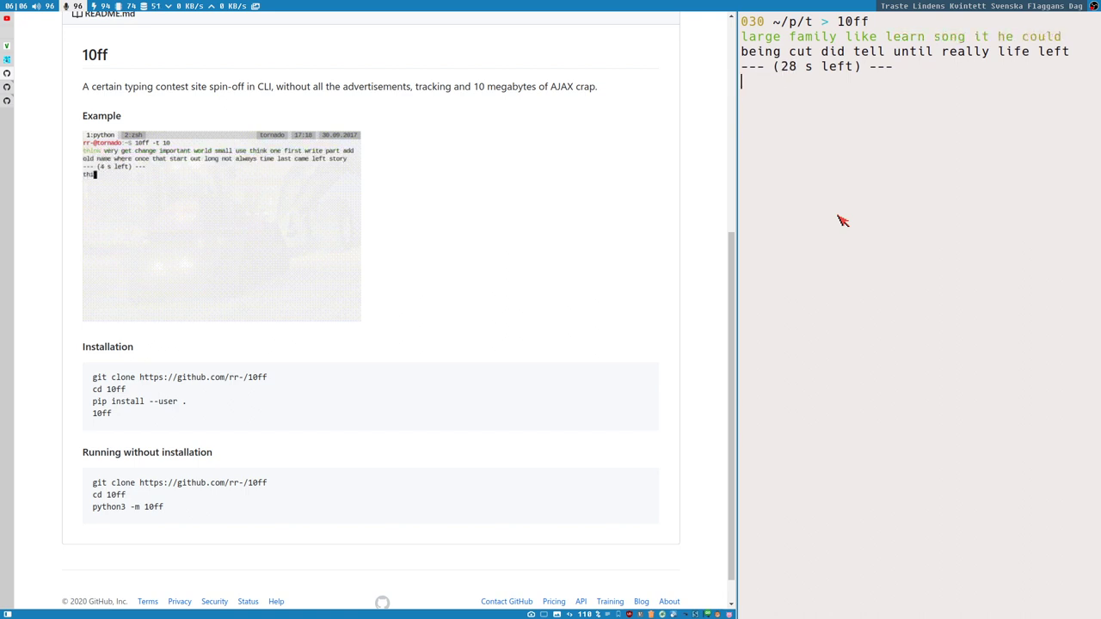
text( could being cut did)
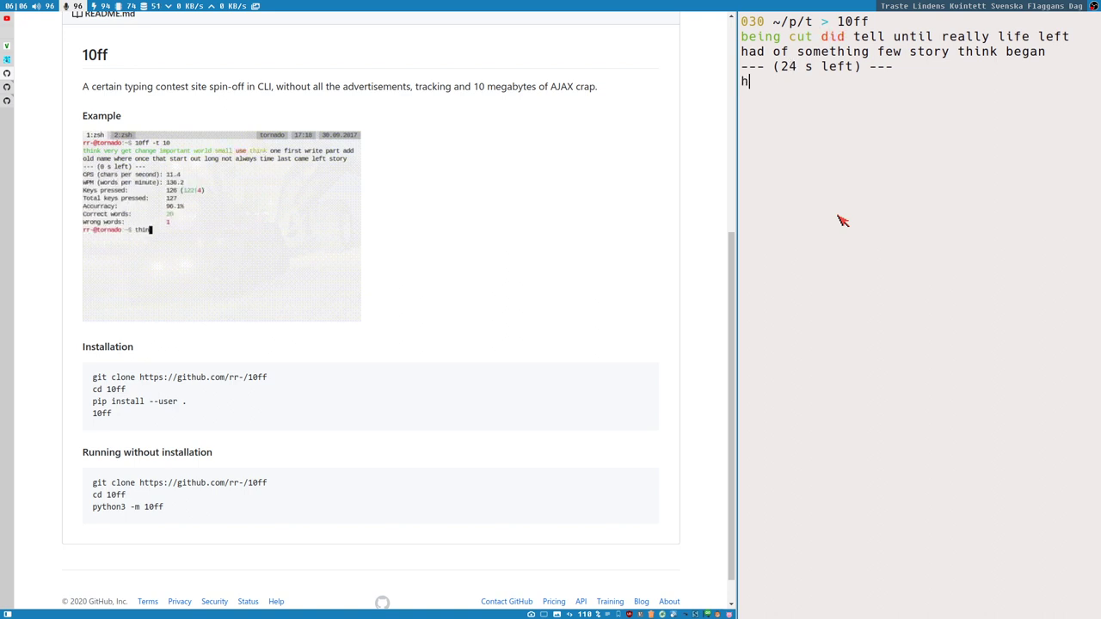
text( tell until really life le)
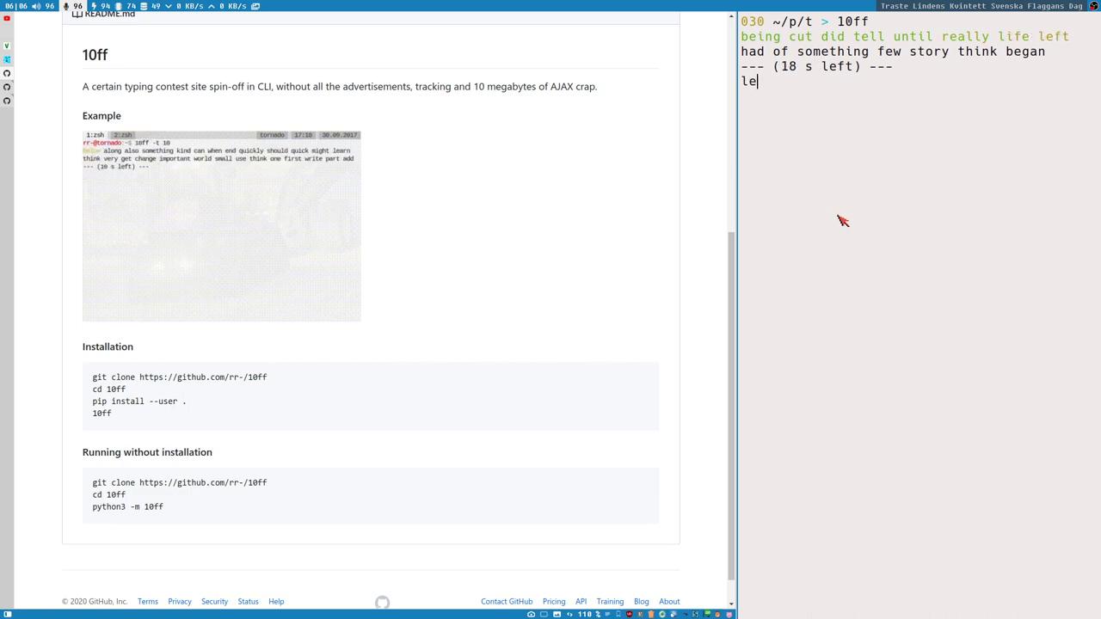
text(ft had of something )
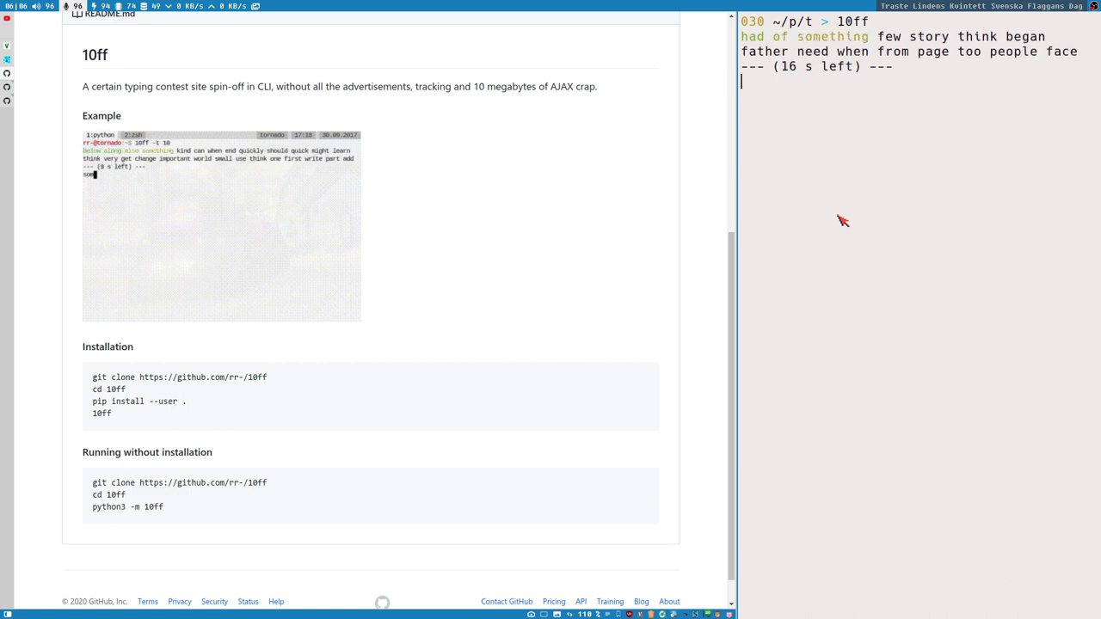
text(mething few story think )
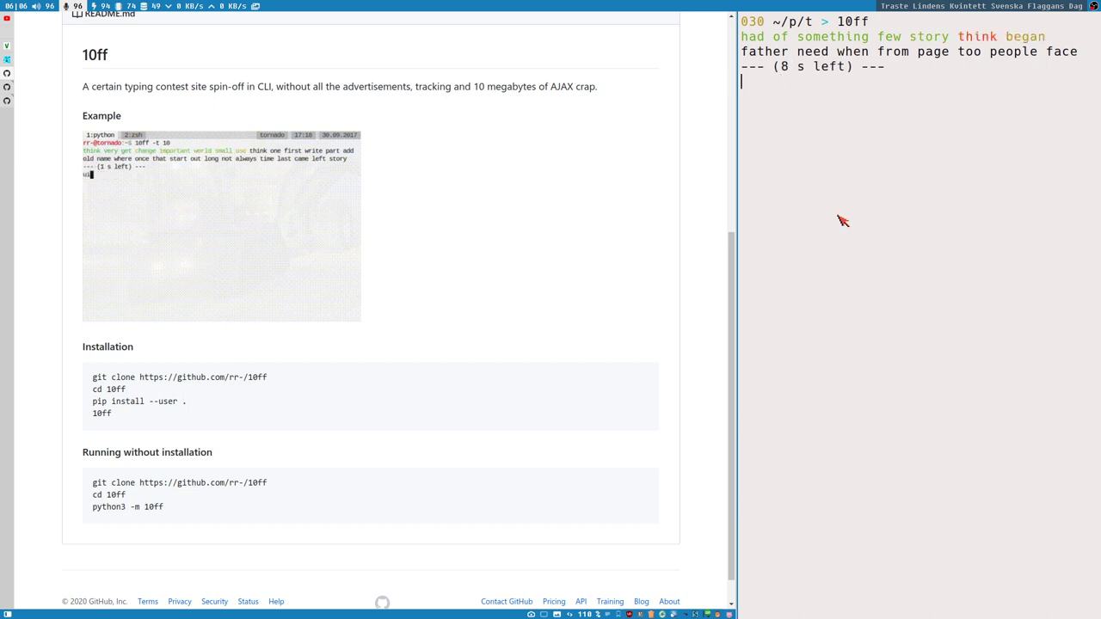
text(began father need when from )
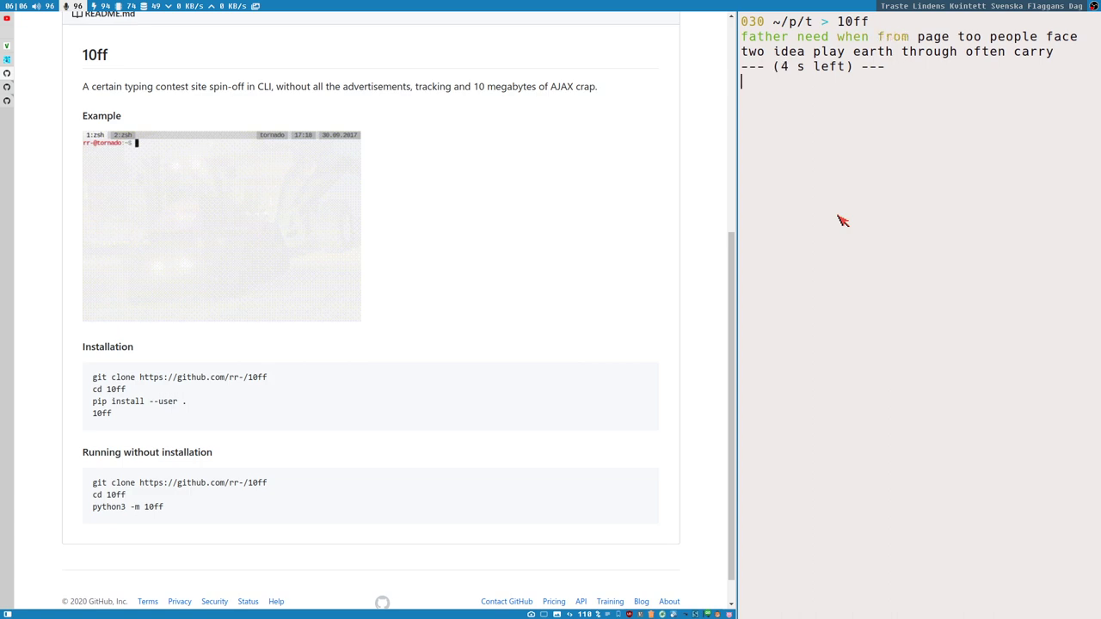
text(rom page too pe)
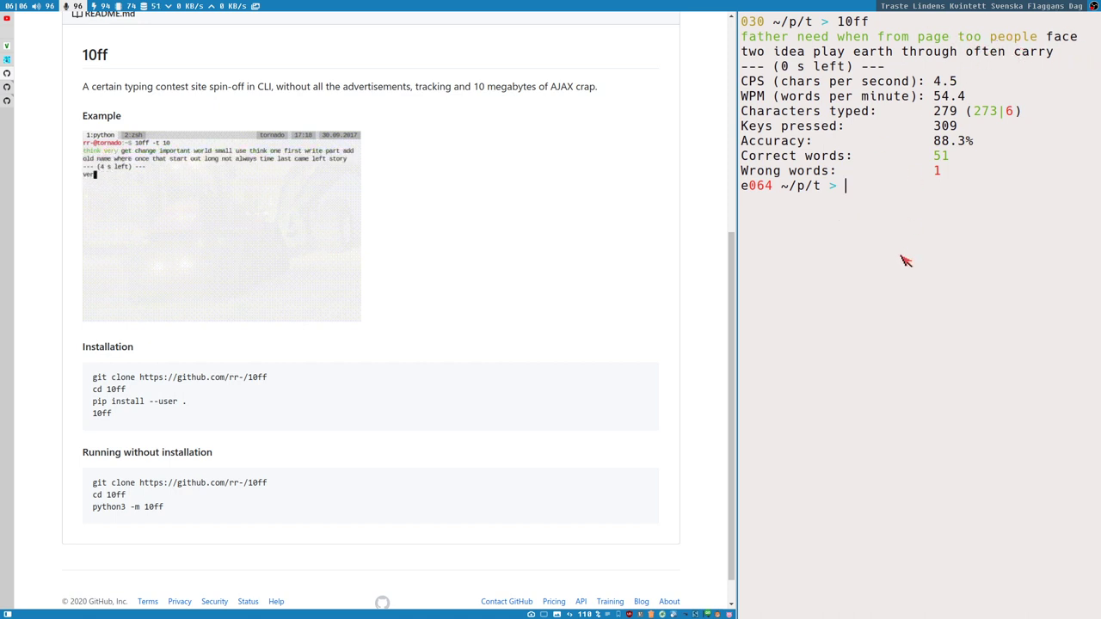
Step: Run 10ff --help, then edit it into 10ff --list to print the built-in corpora
text(10ff --he)
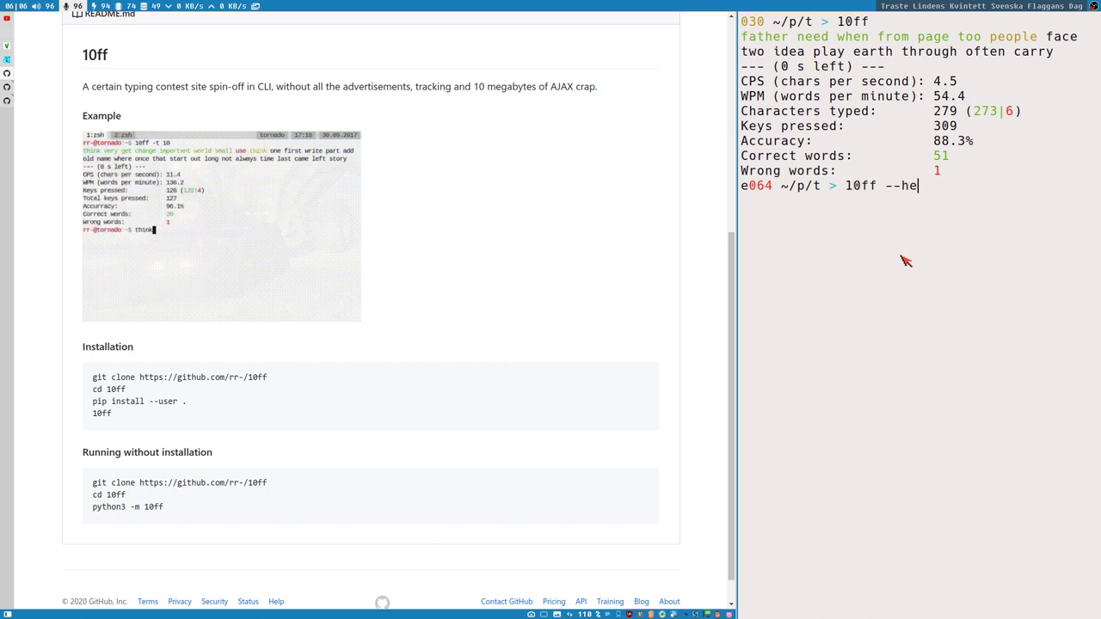
text(lo)
key(BackSpace)
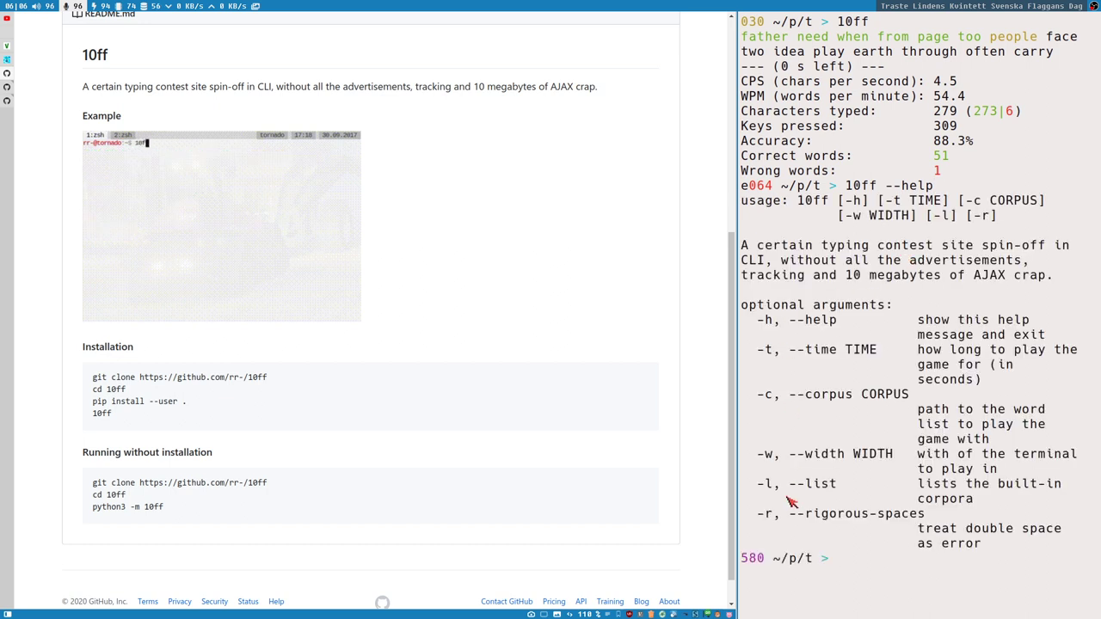
key(Up)
key(BackSpace)
key(BackSpace)
text(list)
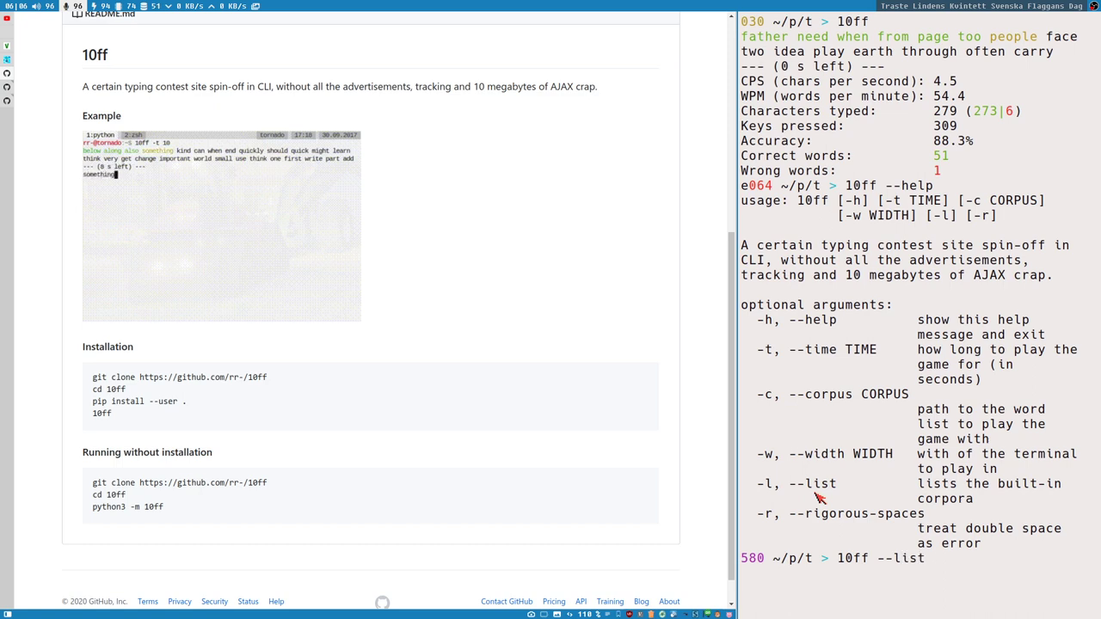
key(Return)
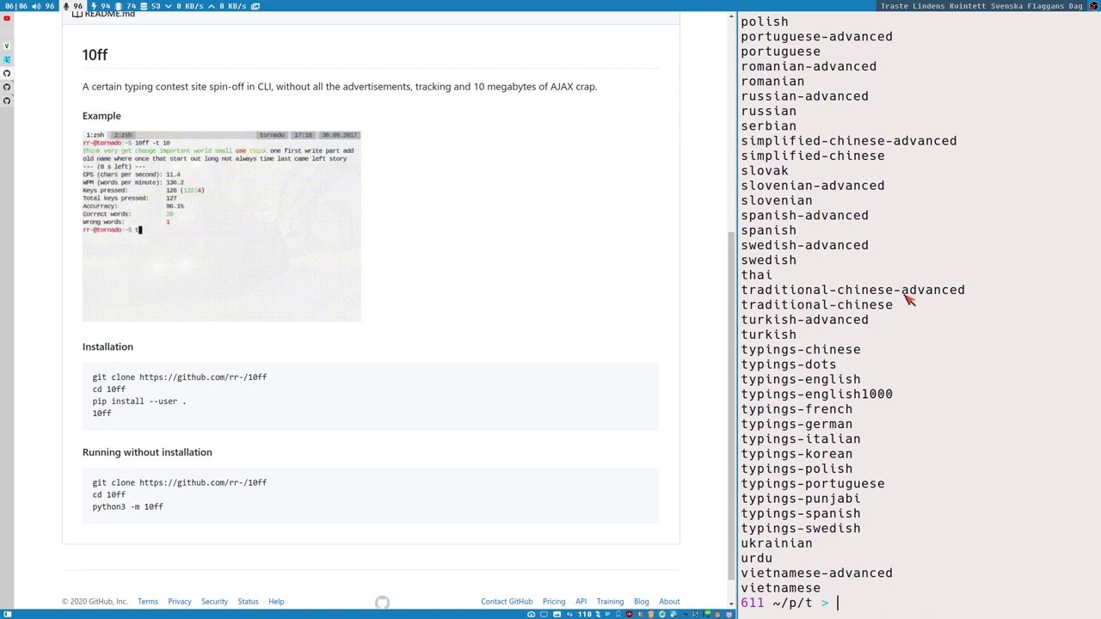
Step: Scroll through the corpus list and highlight the english-advanced corpus name
scroll(908, 297, up, 1)
scroll(908, 296, up, 9)
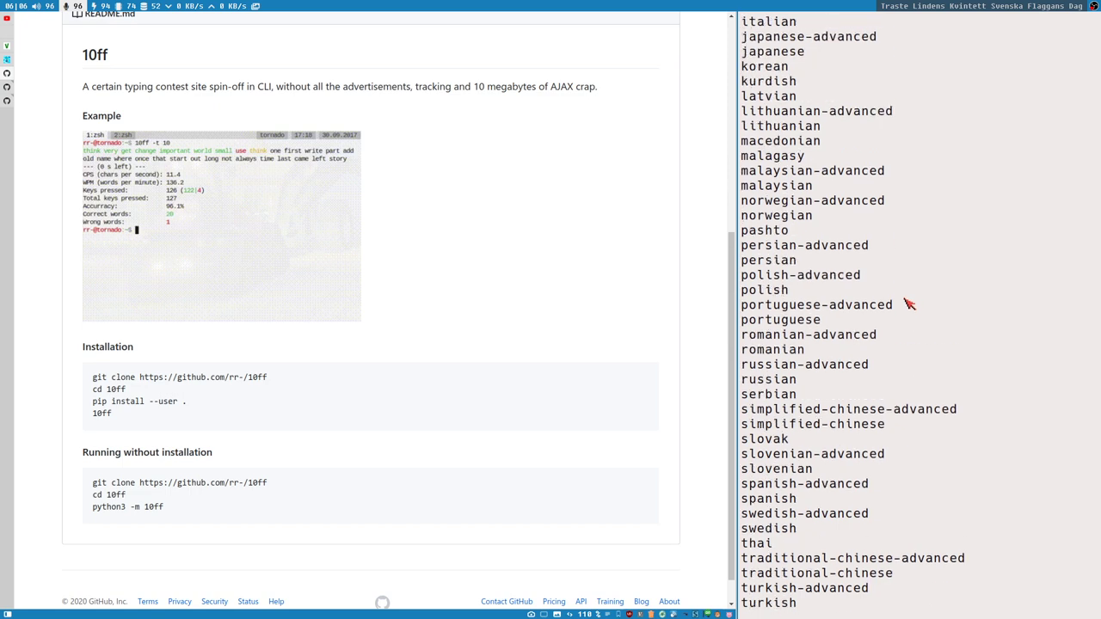
scroll(908, 310, up, 6)
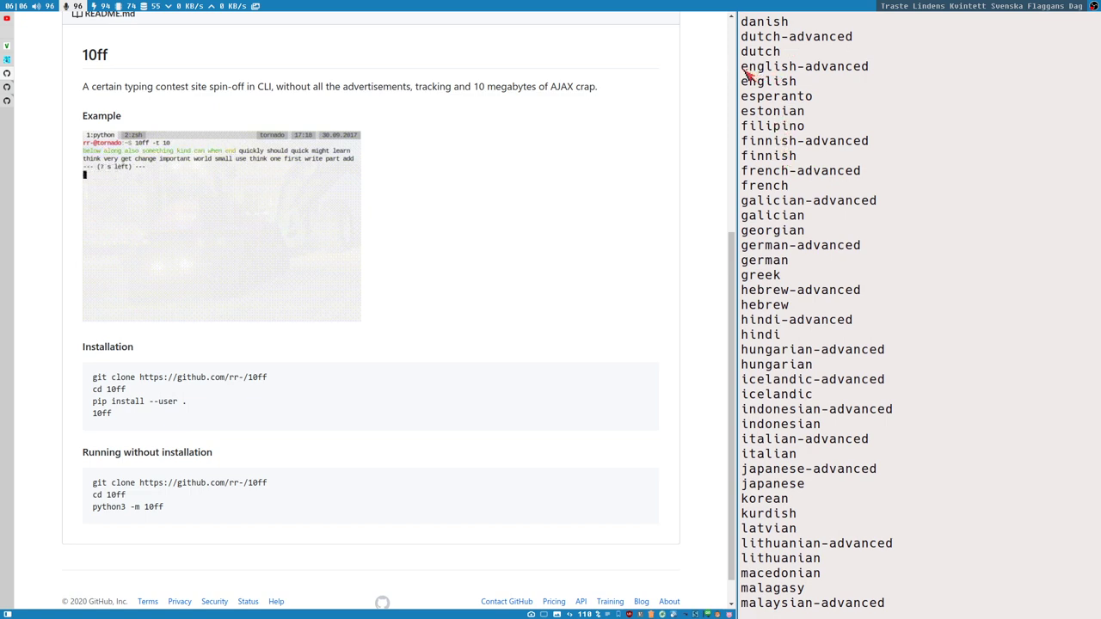
drag(743, 66, 872, 76)
scroll(930, 470, down, 10)
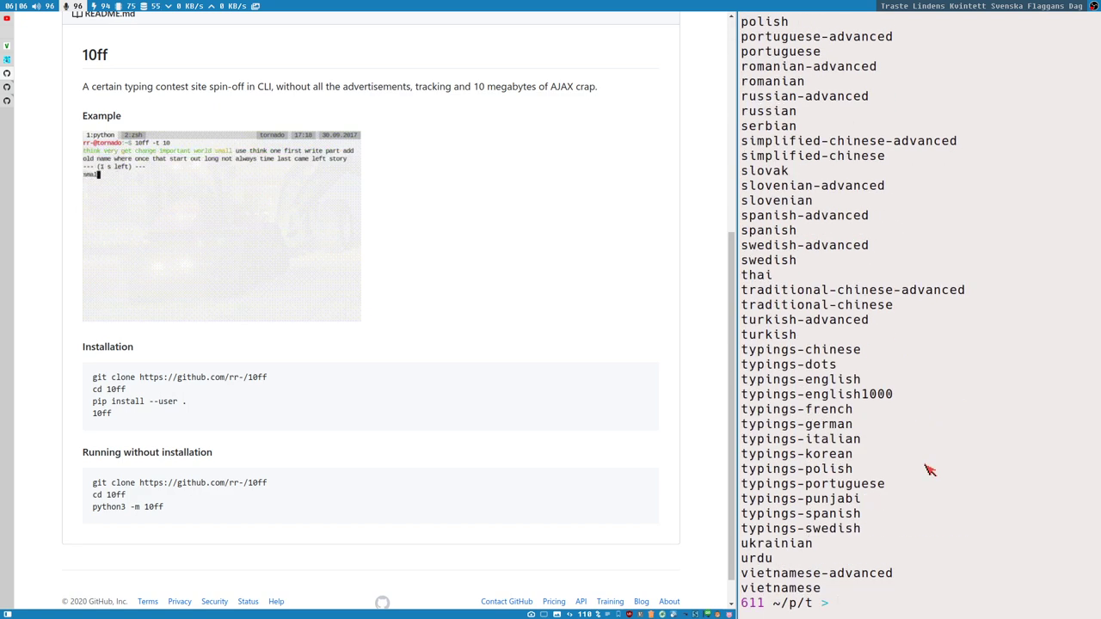
key(Up)
Step: Rerun 10ff --help and select the ukrainian corpus name in its output
key(BackSpace)
key(BackSpace)
key(BackSpace)
key(BackSpace)
text(help)
key(Return)
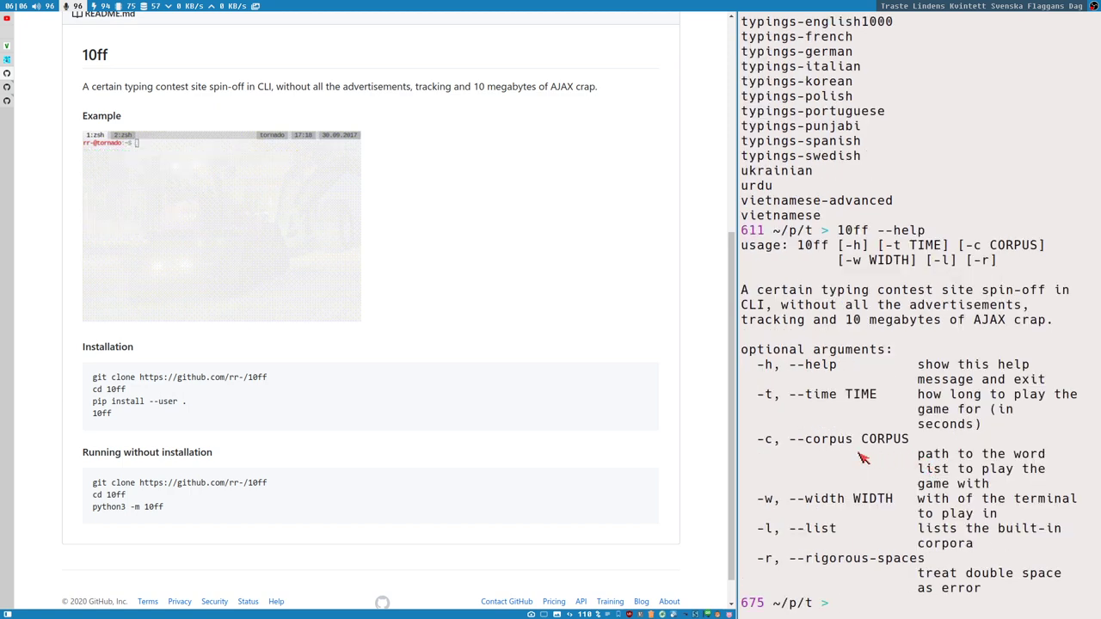
drag(760, 439, 856, 447)
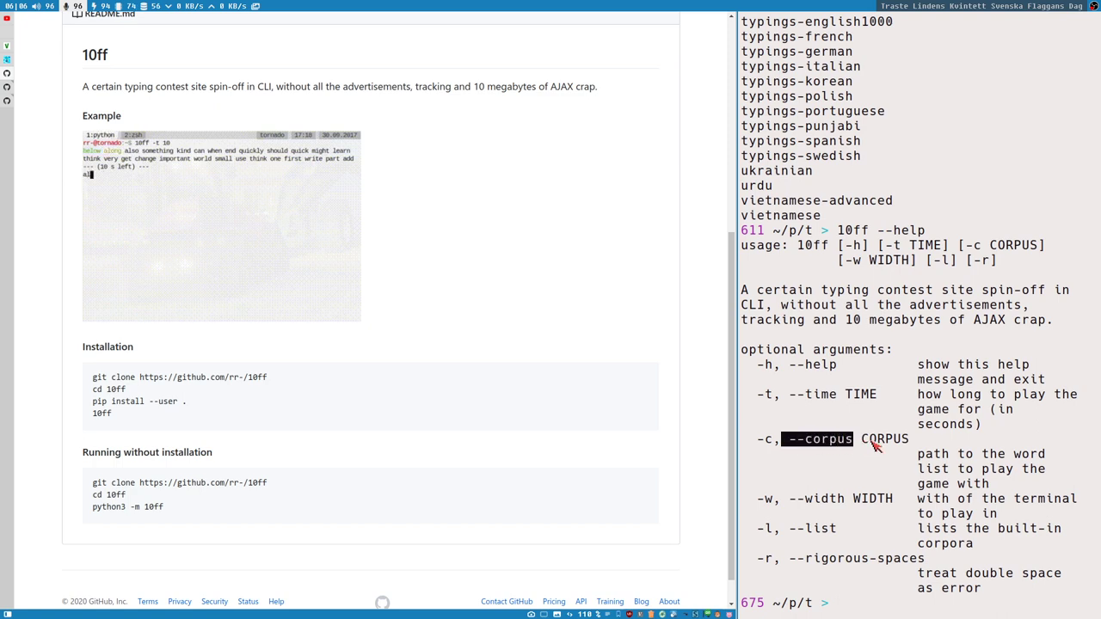
double_click(768, 170)
click(854, 605)
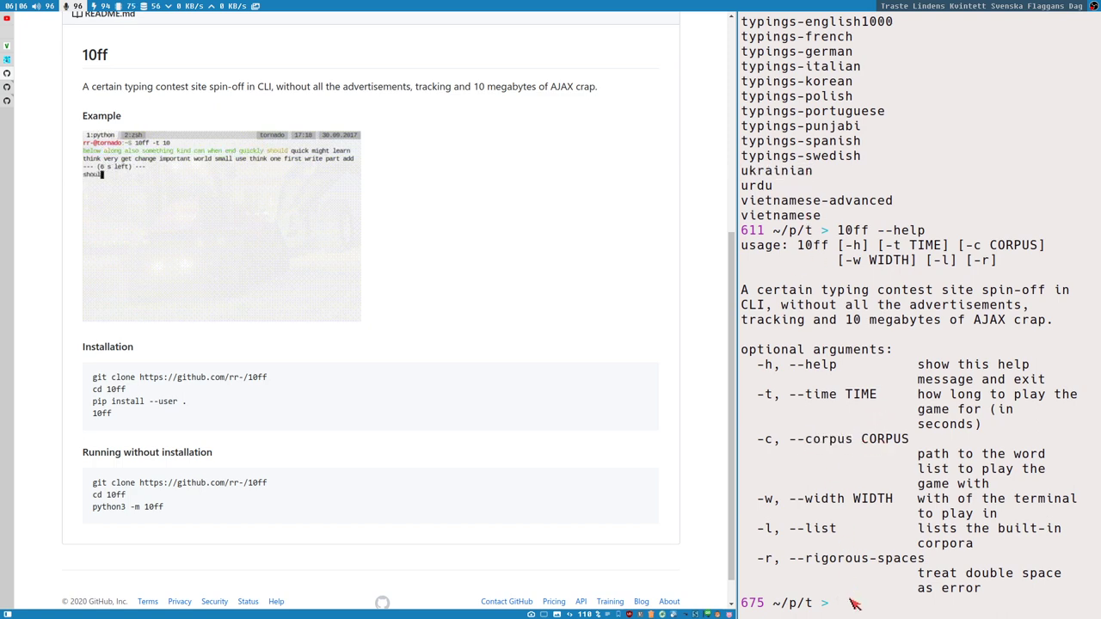
Step: Start 10ff --corpus ukrainian, then quit the game with Ctrl+C before typing anything
key(Up)
key(BackSpace)
key(BackSpace)
key(BackSpace)
text(cpr)
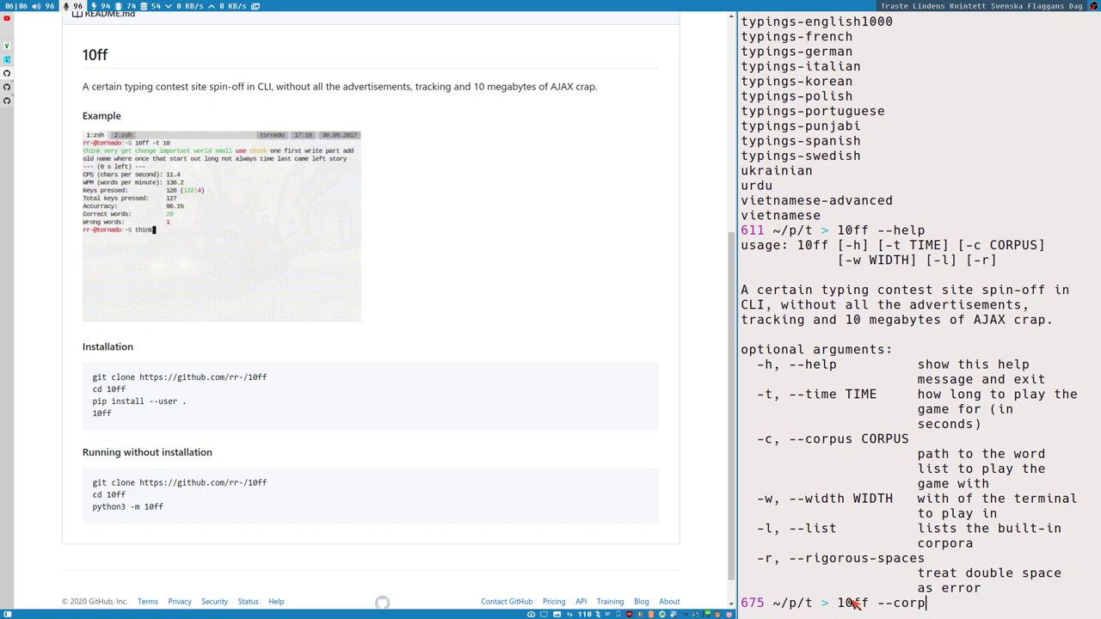
text(us ukraini)
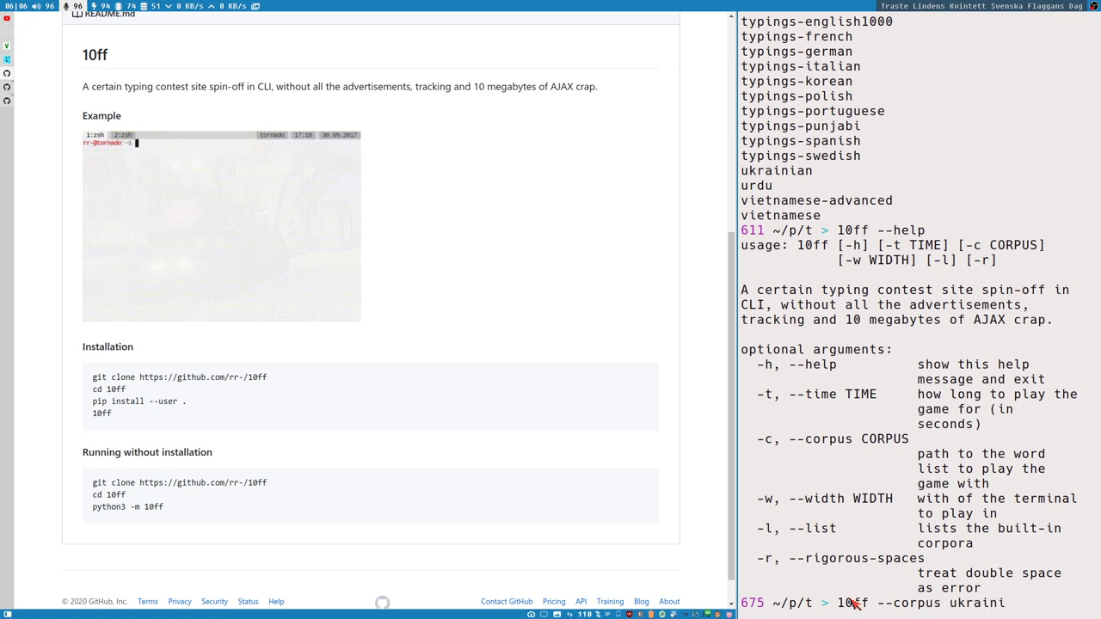
text(an)
key(Return)
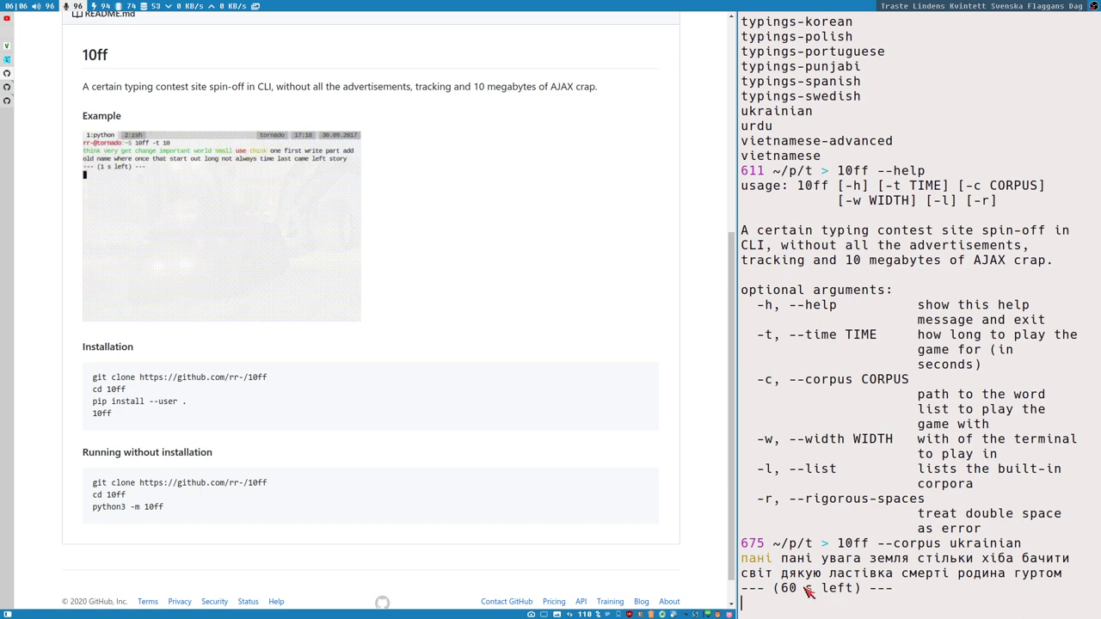
key(ctrl+c)
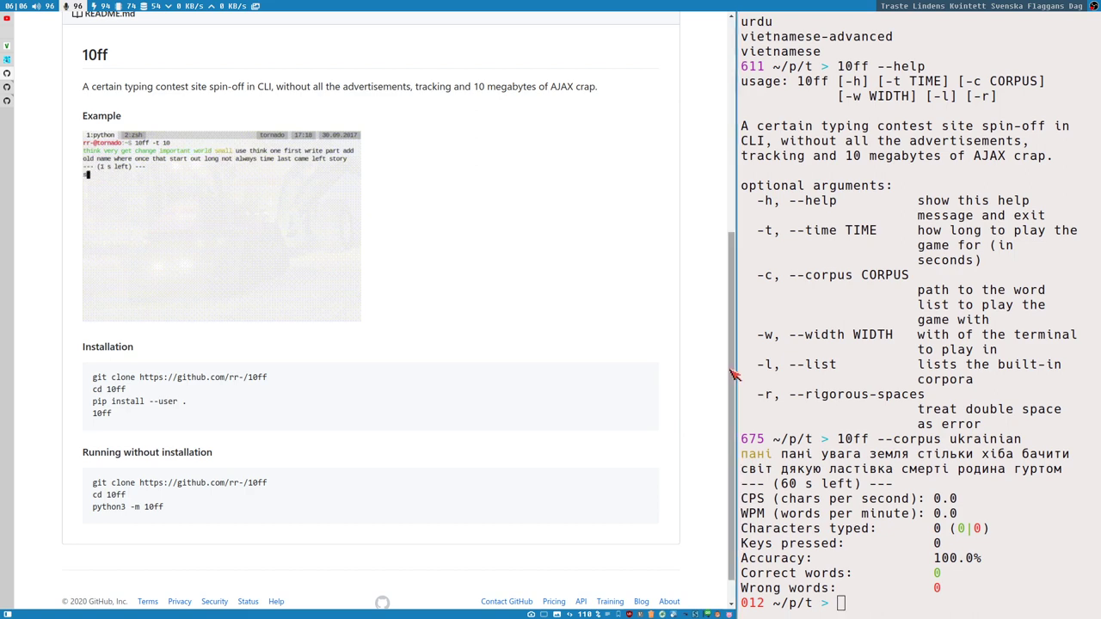
scroll(733, 375, up, 5)
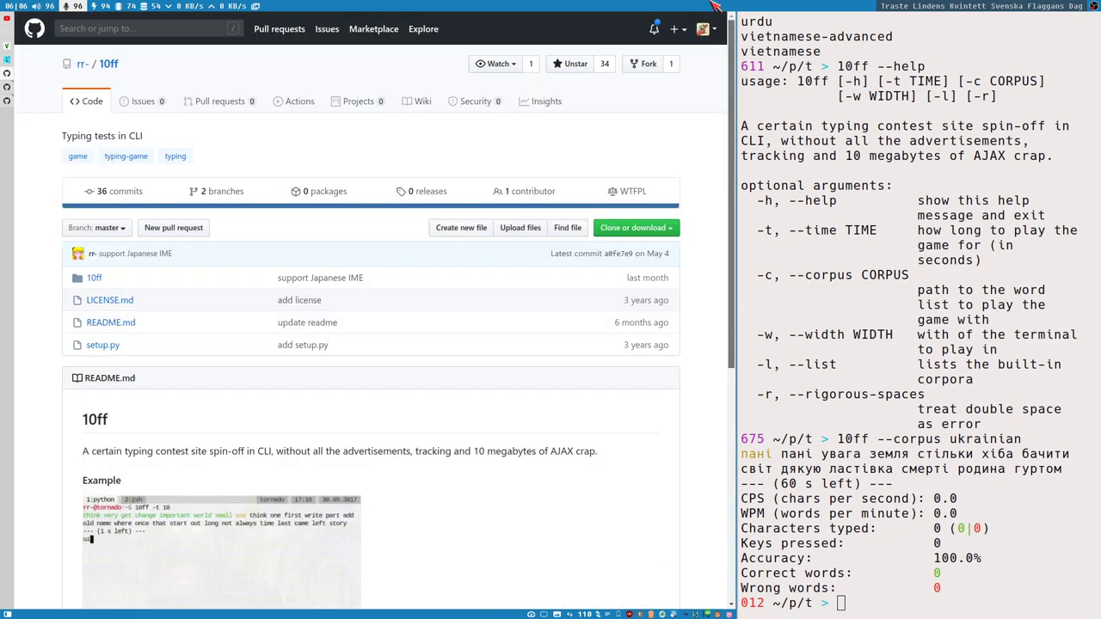
Step: Open the 10ff repository's WTFPL license file from the repo summary bar
click(636, 192)
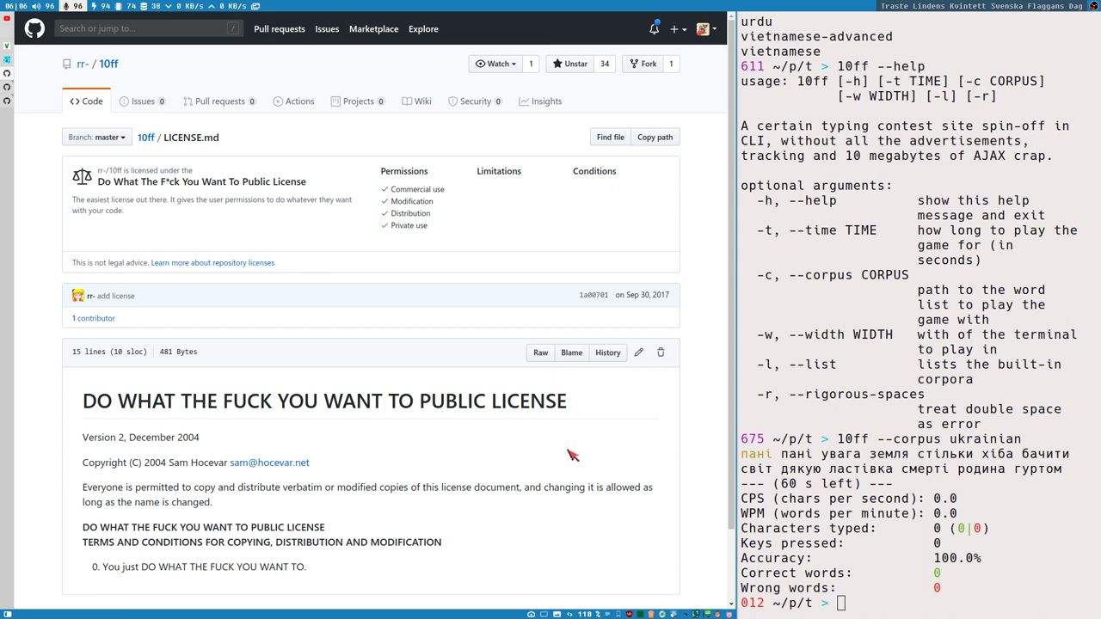
Step: Move to the Selenized tab and highlight the README phrase about fine-tuning lightness
key(ctrl+Tab)
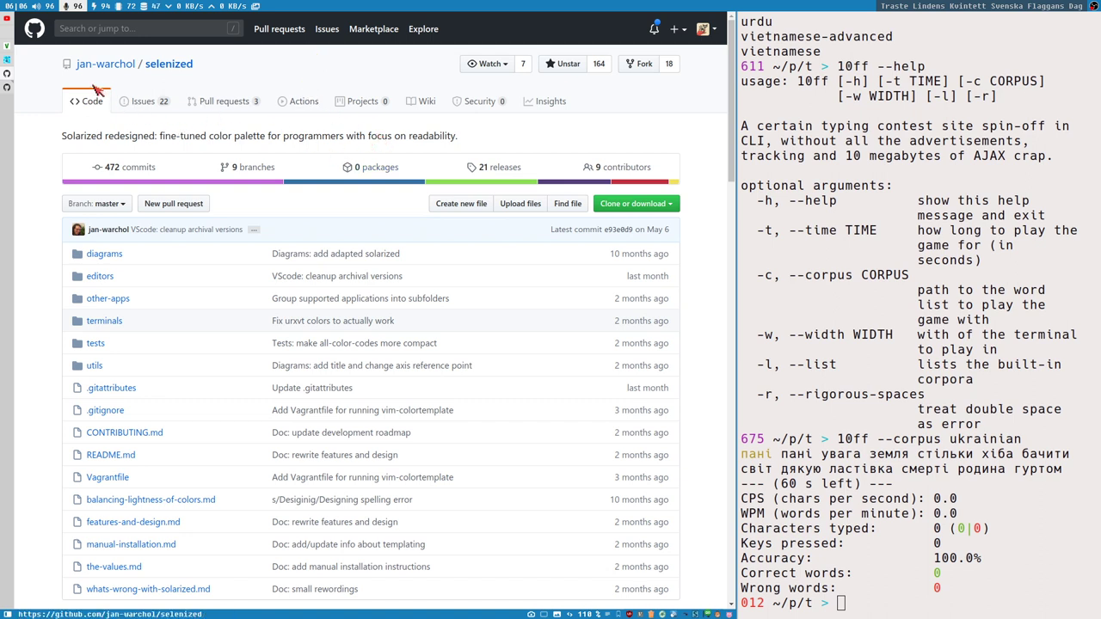
mouse_move(108, 73)
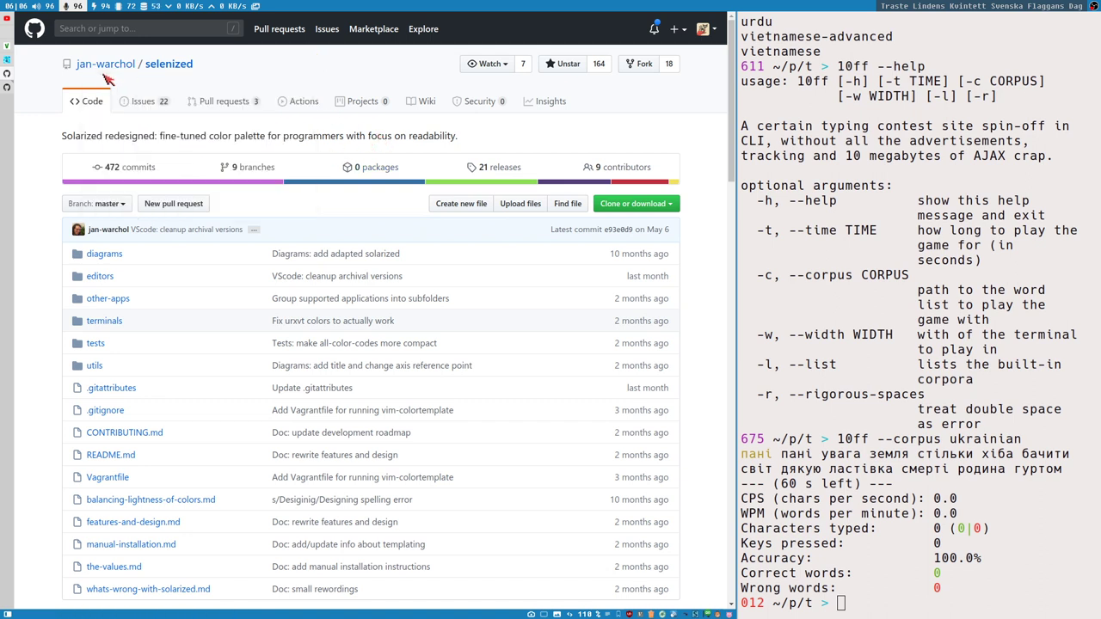
mouse_move(99, 64)
drag(738, 84, 741, 220)
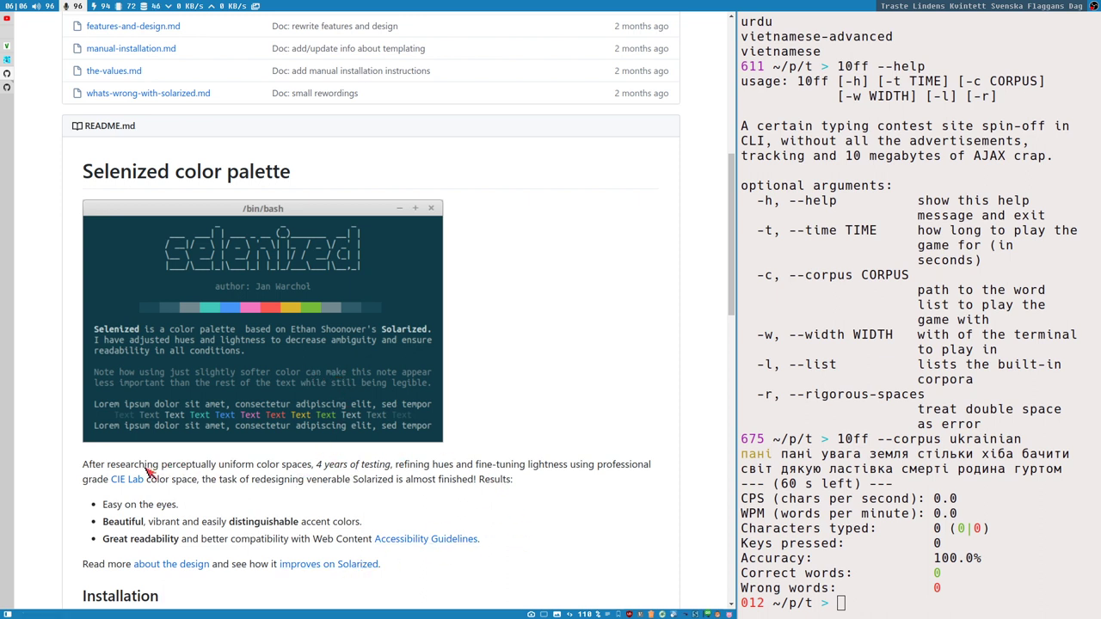
drag(175, 470, 644, 471)
click(527, 476)
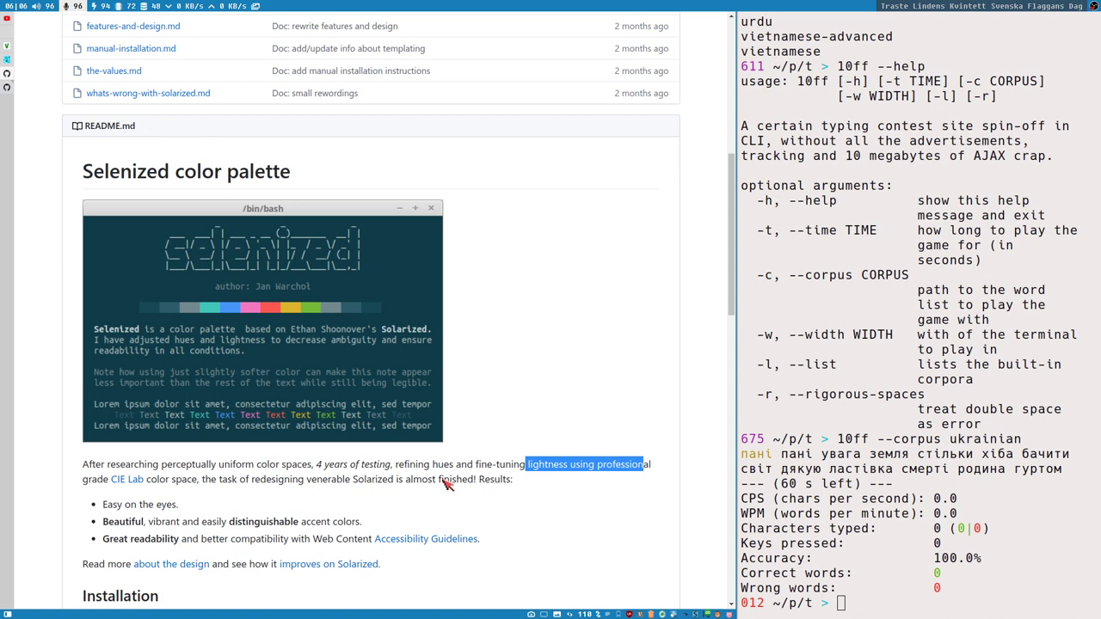
Step: Read further down the Selenized README and highlight the phrase '4 years of testing'
scroll(473, 477, up, 10)
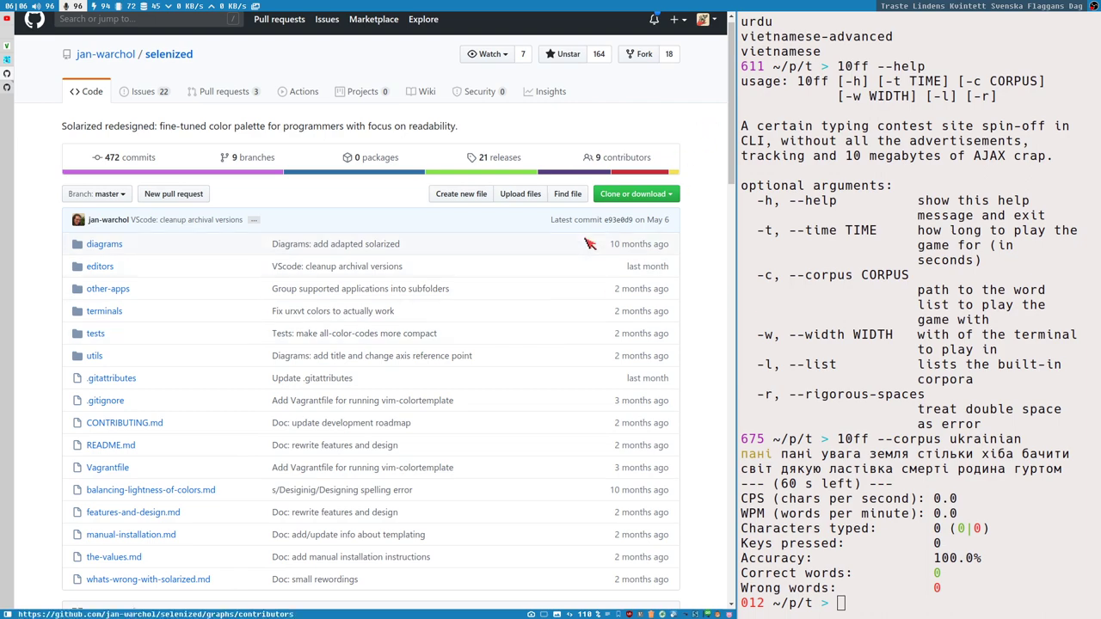
scroll(517, 297, down, 2)
scroll(520, 300, down, 4)
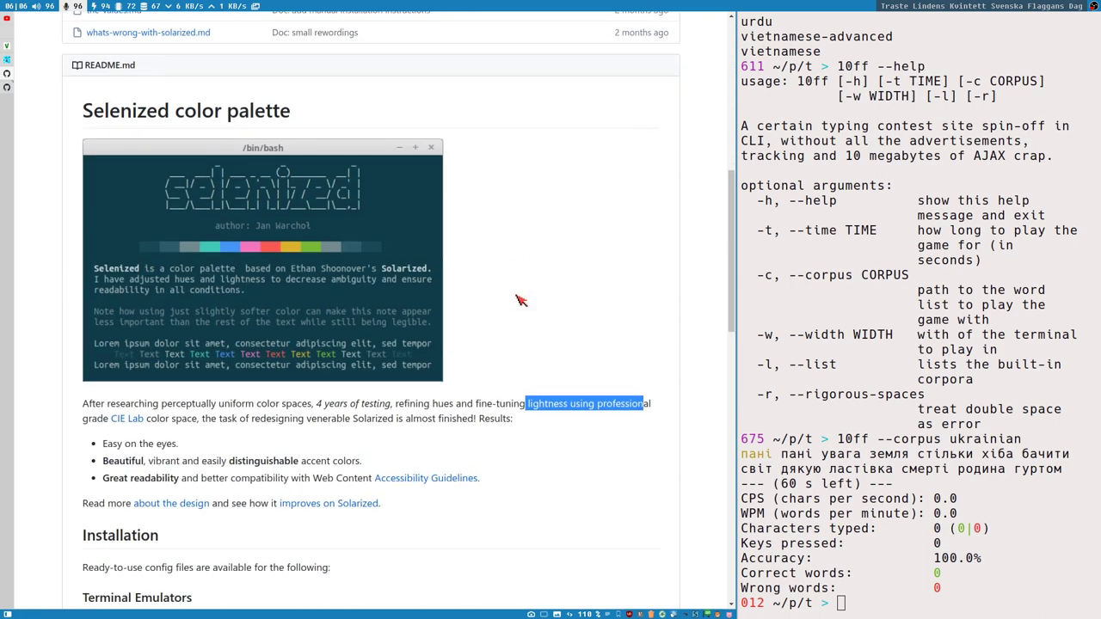
scroll(521, 300, down, 1)
scroll(506, 303, up, 4)
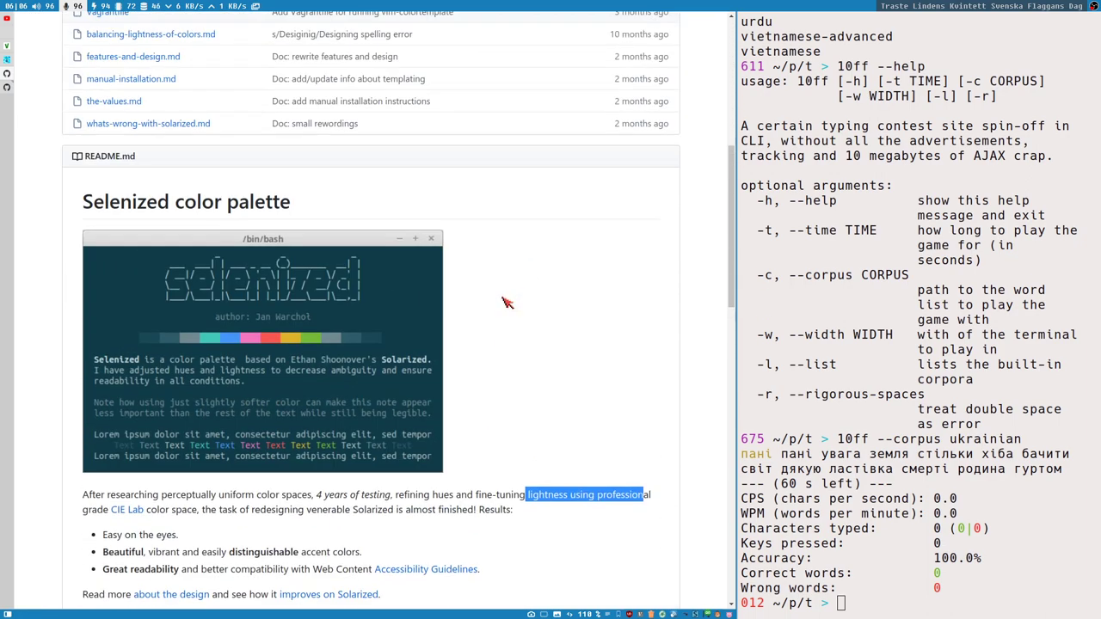
scroll(53, 182, up, 2)
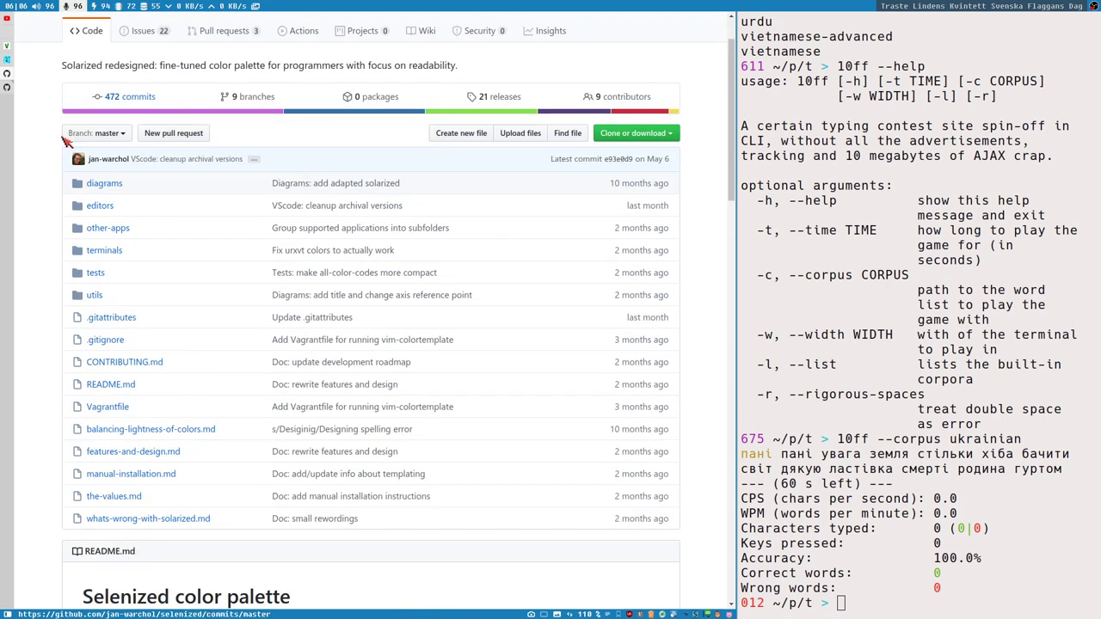
scroll(215, 410, down, 4)
scroll(272, 409, down, 2)
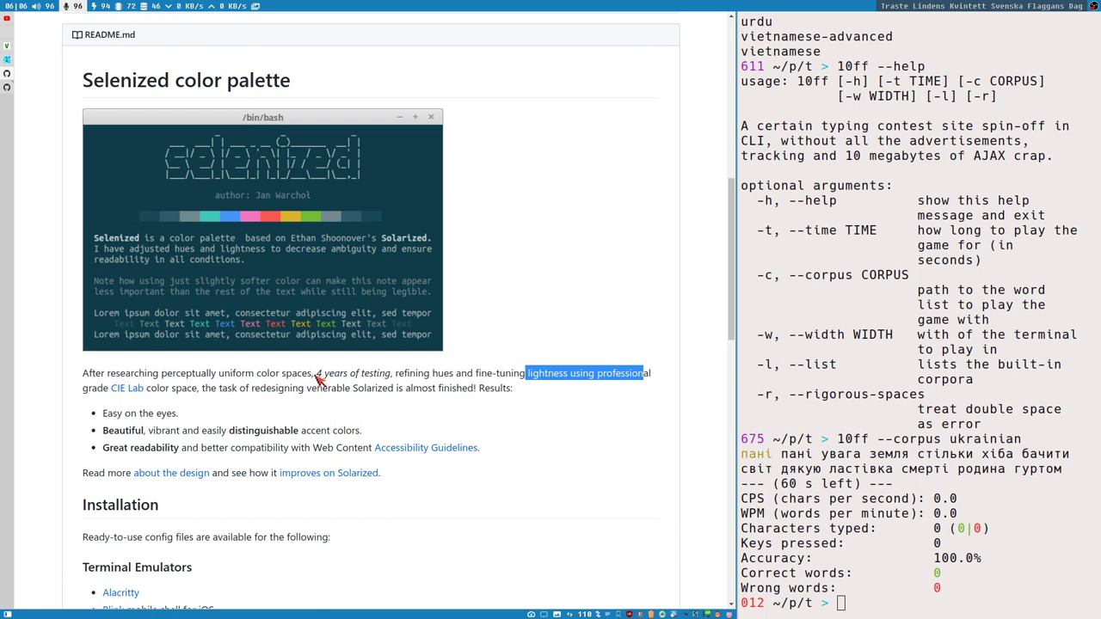
drag(315, 375, 395, 376)
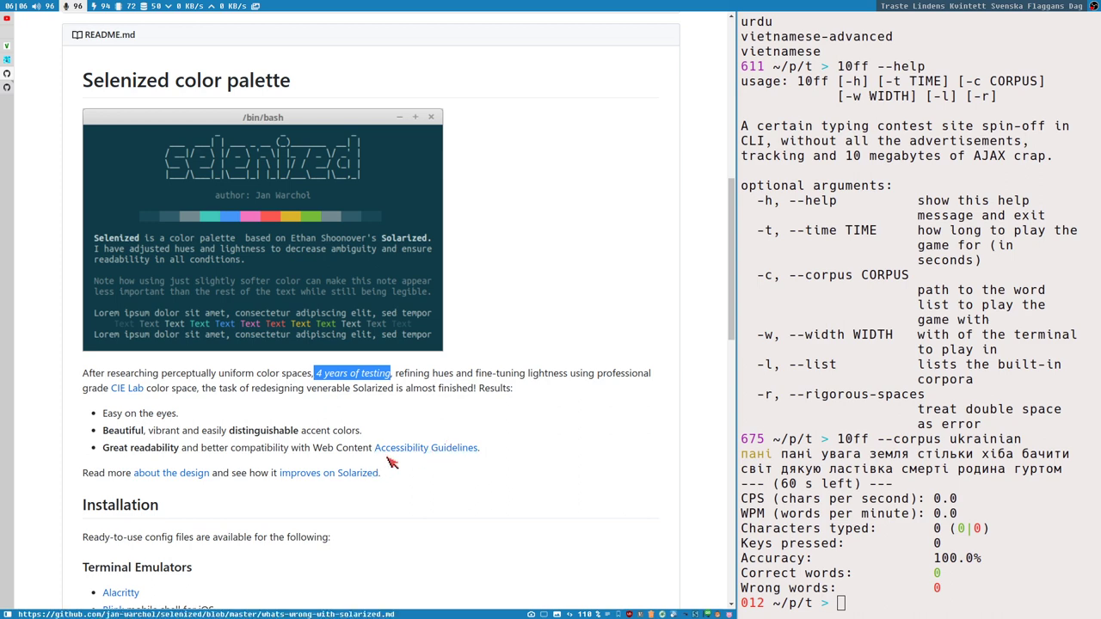
scroll(376, 365, down, 2)
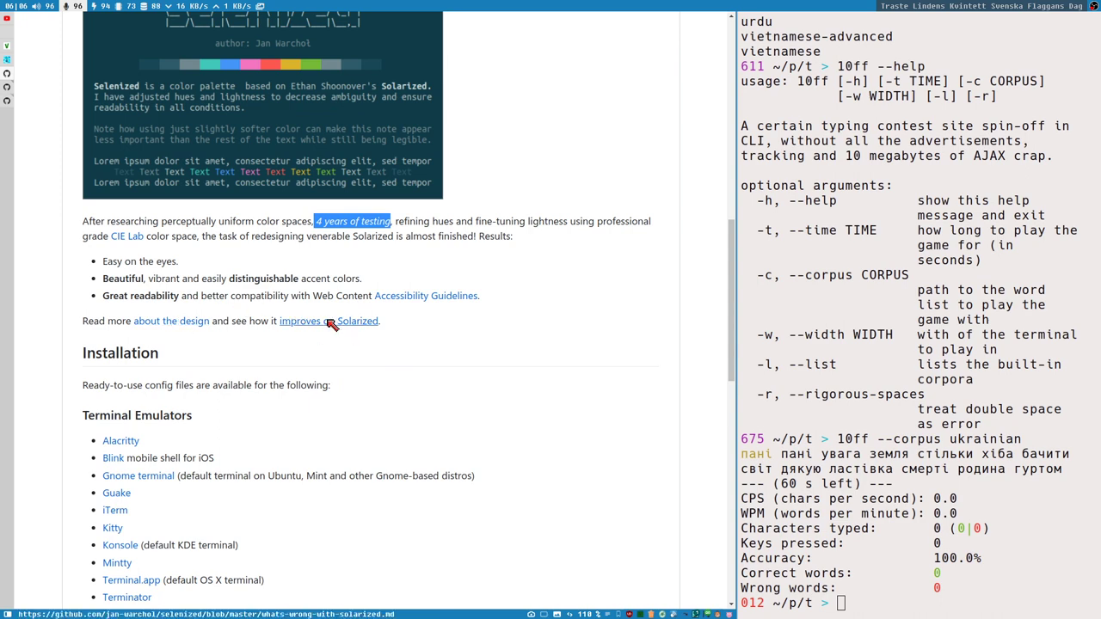
click(7, 88)
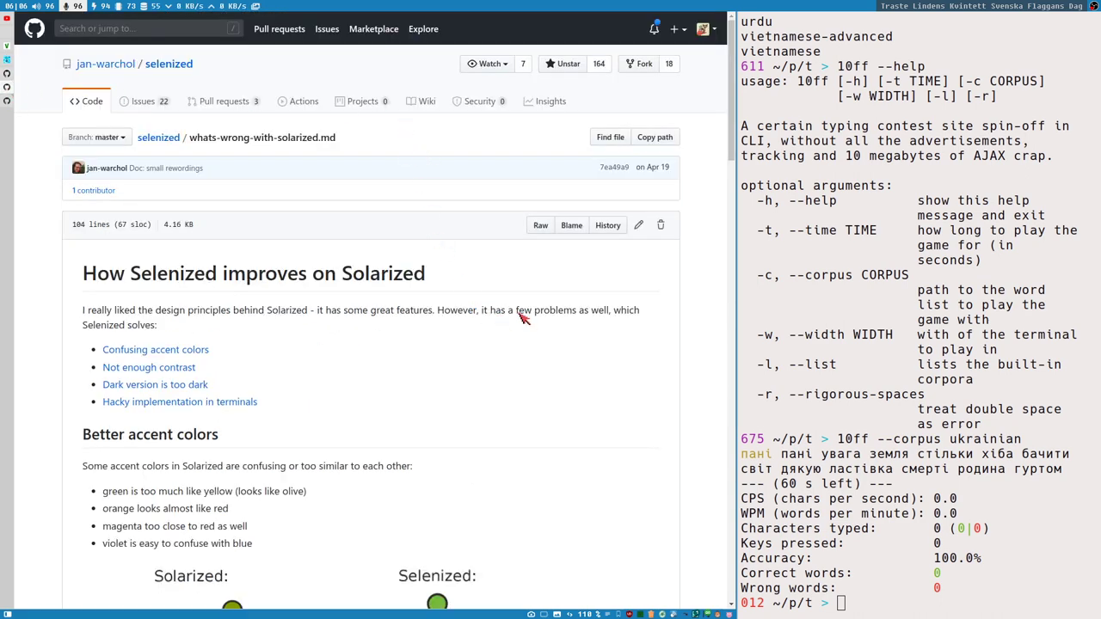
scroll(542, 333, down, 1)
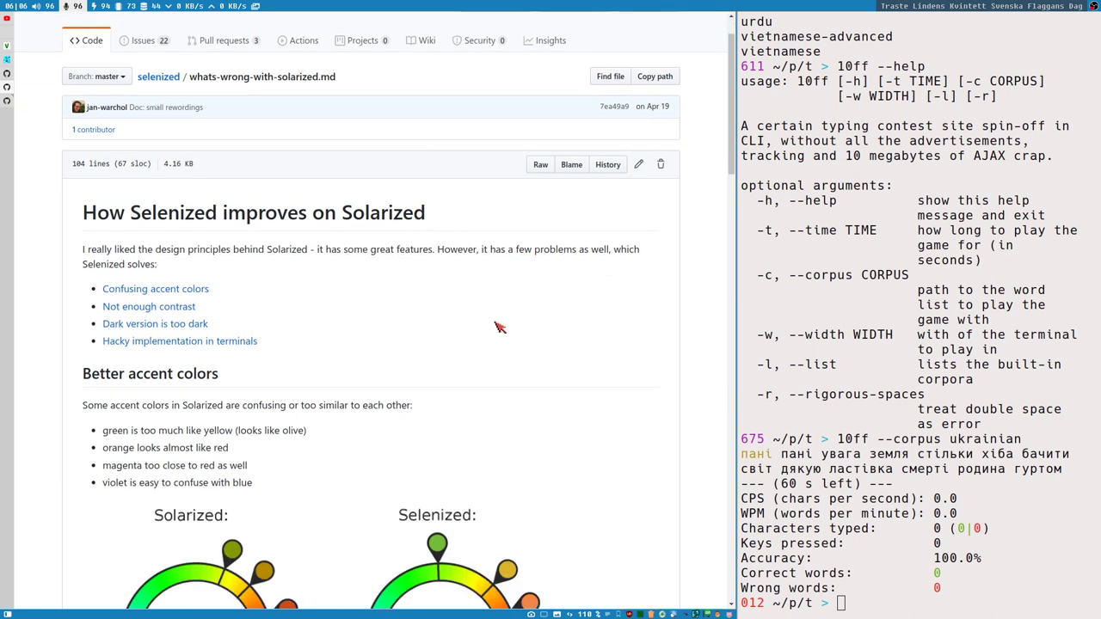
scroll(227, 325, down, 3)
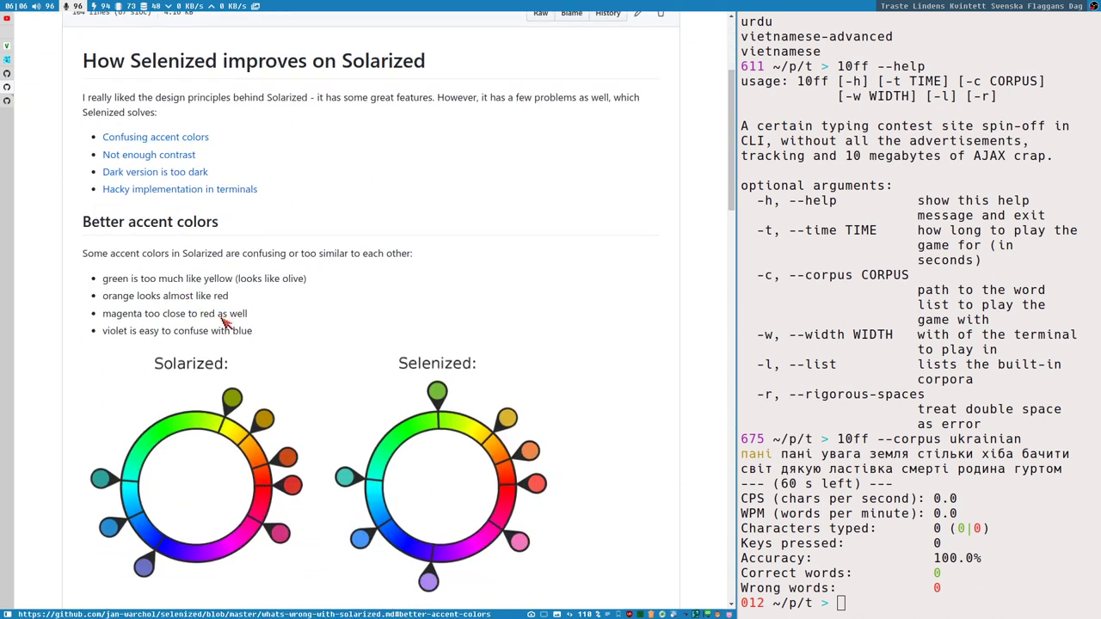
scroll(258, 315, down, 2)
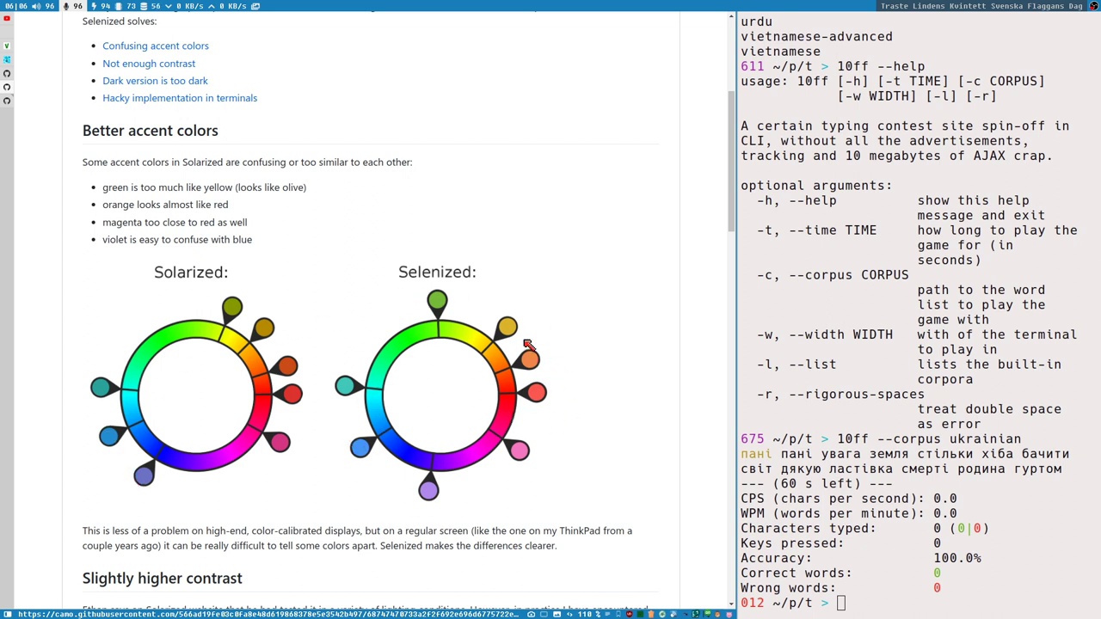
scroll(528, 344, down, 1)
scroll(574, 341, up, 1)
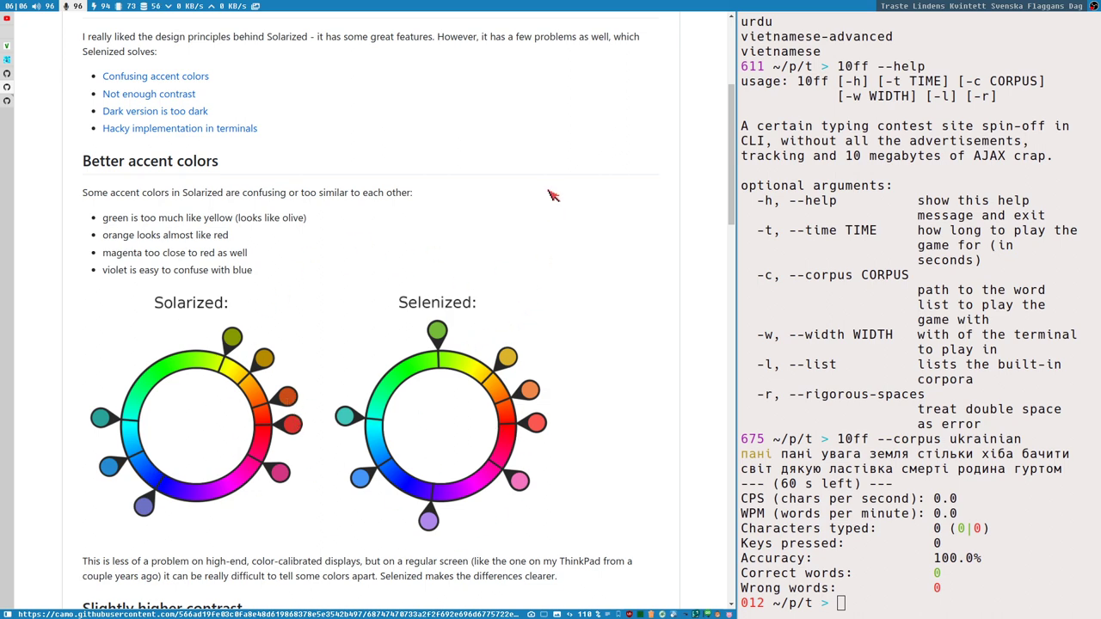
scroll(551, 191, down, 3)
scroll(551, 185, down, 6)
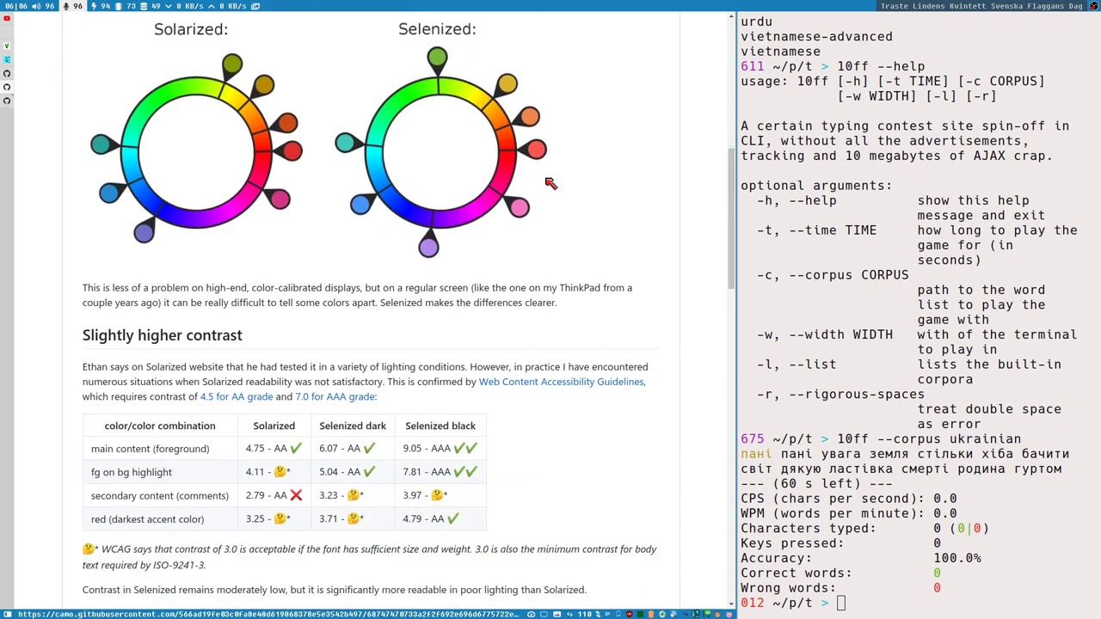
scroll(551, 190, down, 5)
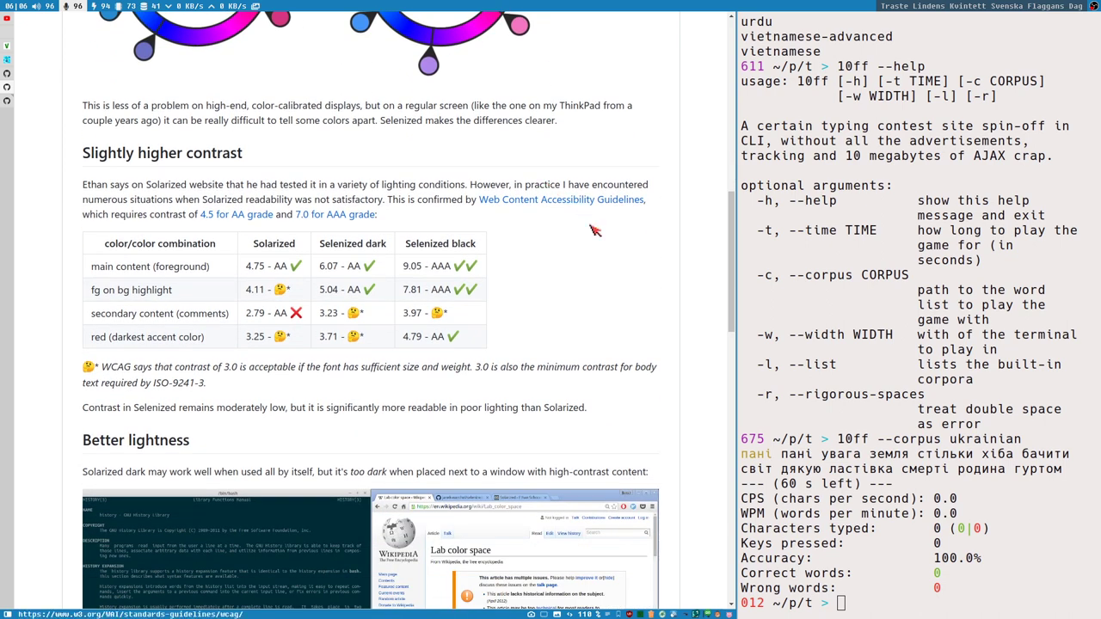
scroll(573, 203, down, 6)
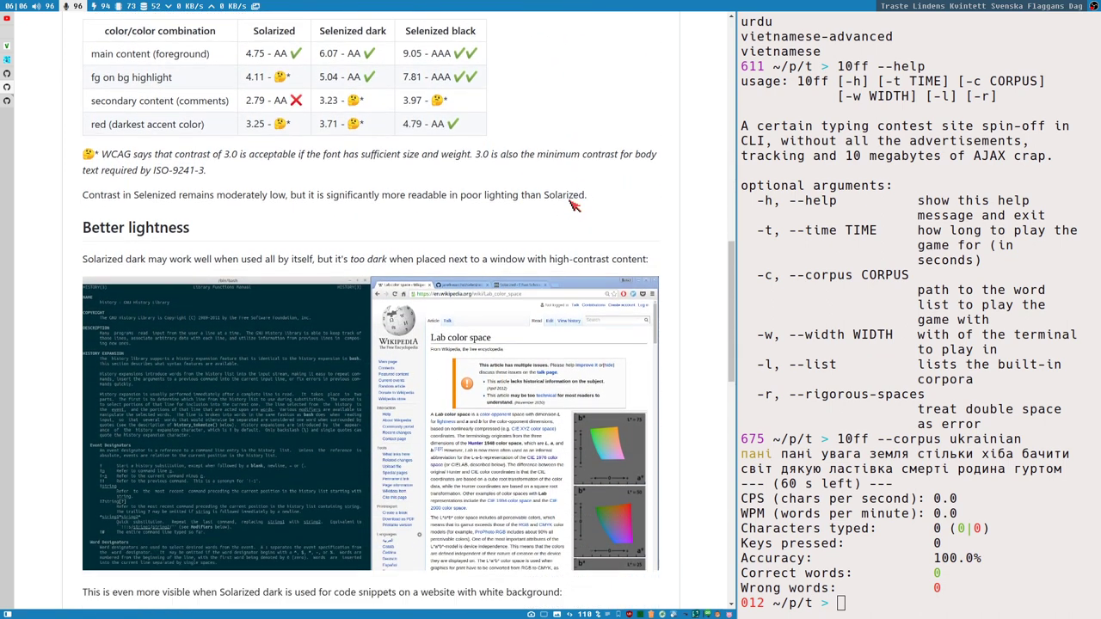
scroll(495, 262, up, 2)
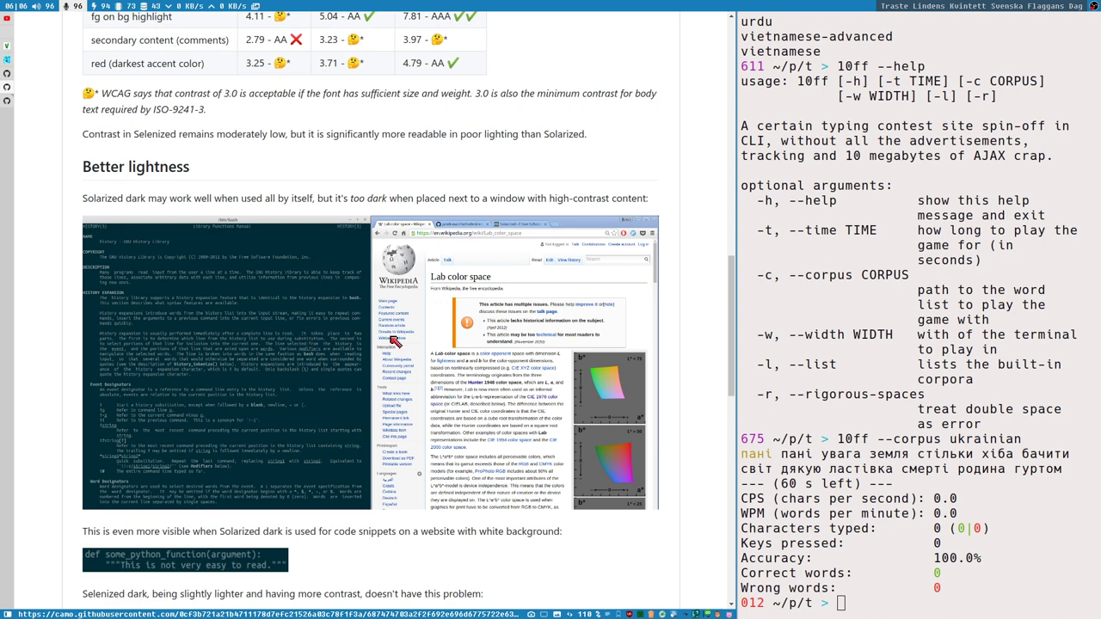
scroll(313, 351, down, 1)
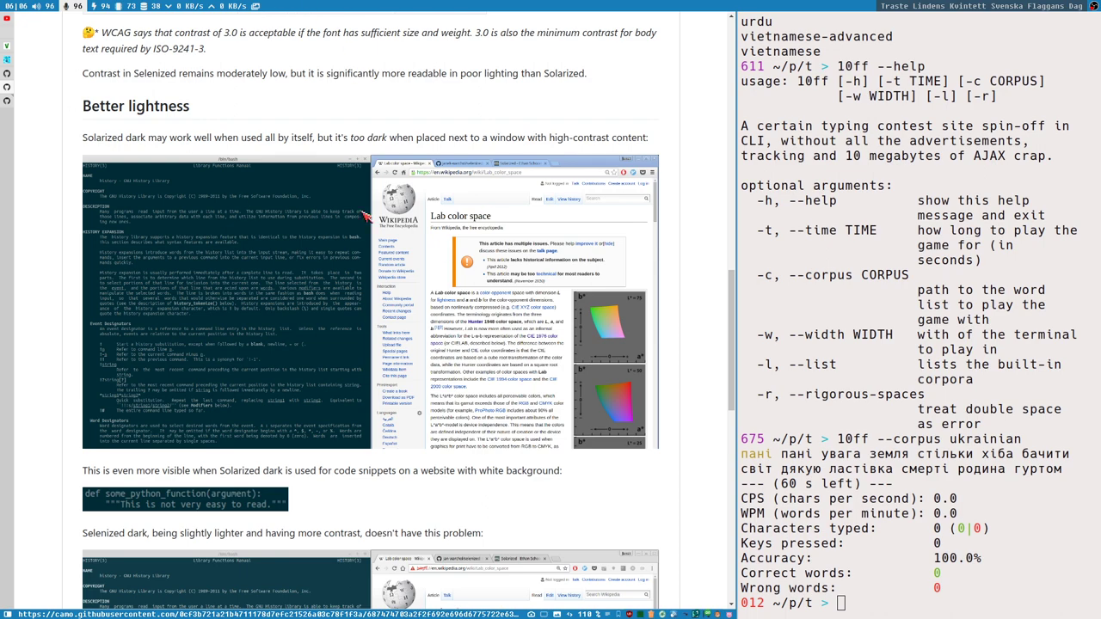
Step: Scroll to the footer of the Solarized comparison page, then return to the Selenized README
scroll(292, 329, down, 1)
scroll(293, 293, down, 2)
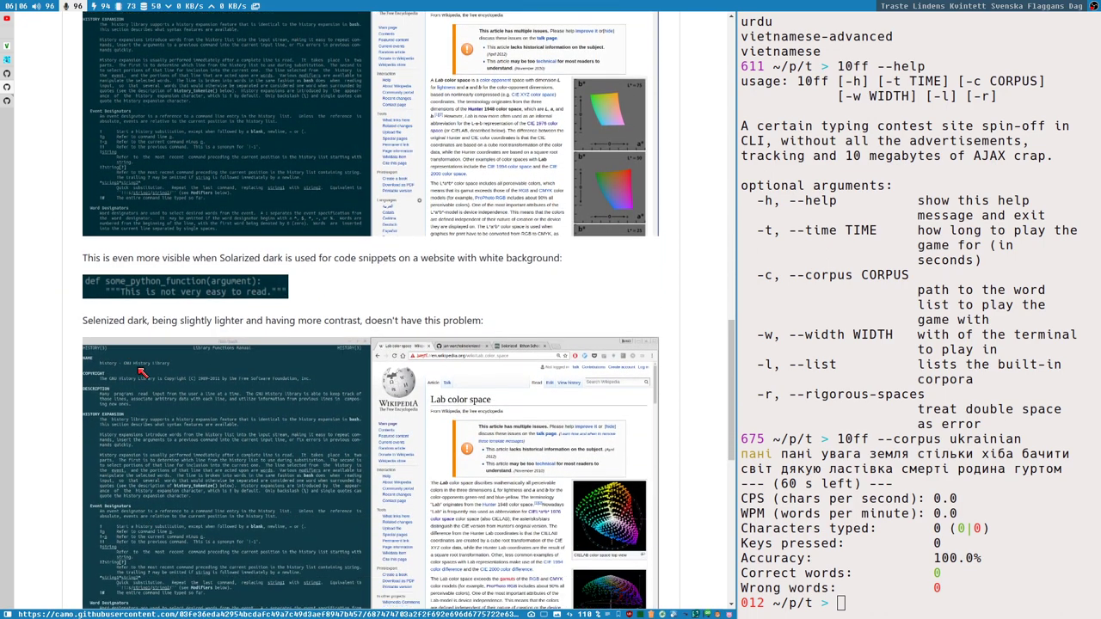
scroll(277, 390, down, 1)
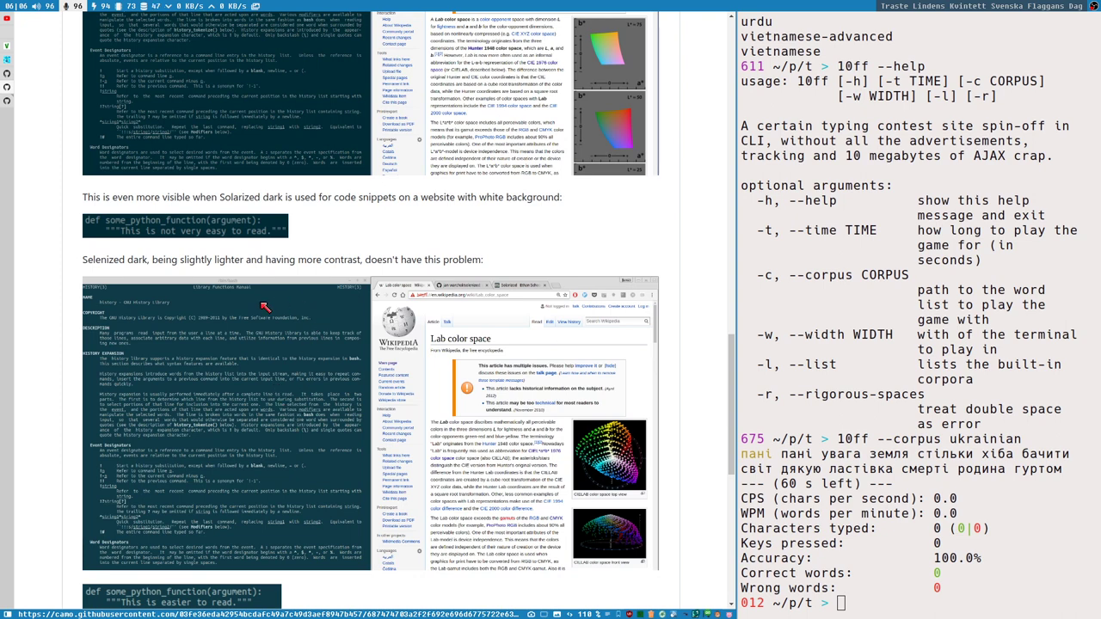
scroll(306, 318, down, 1)
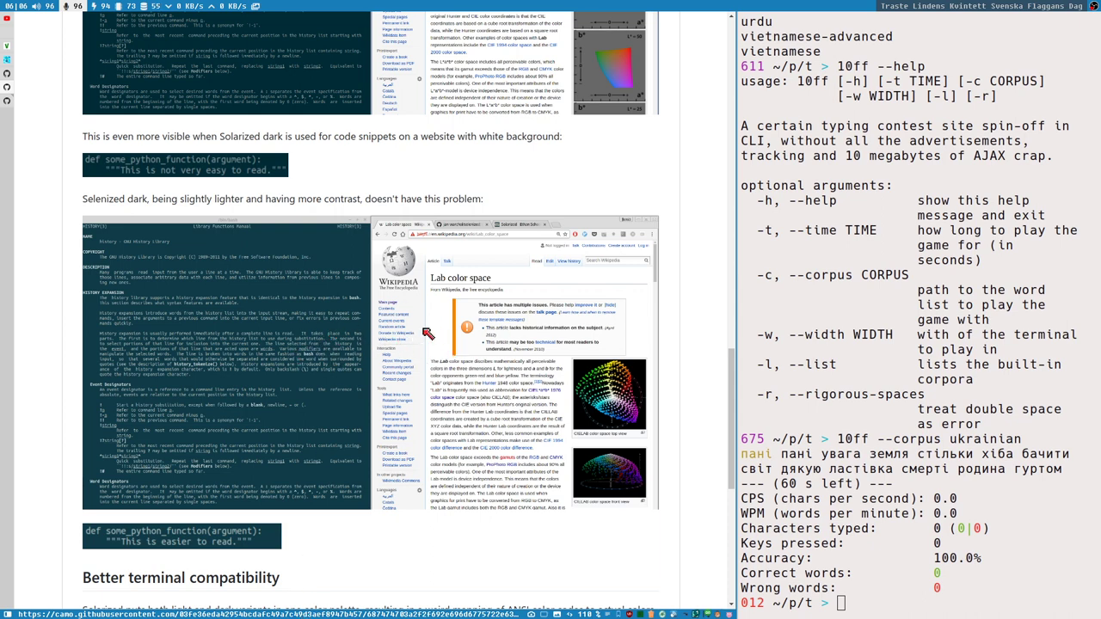
scroll(386, 380, down, 2)
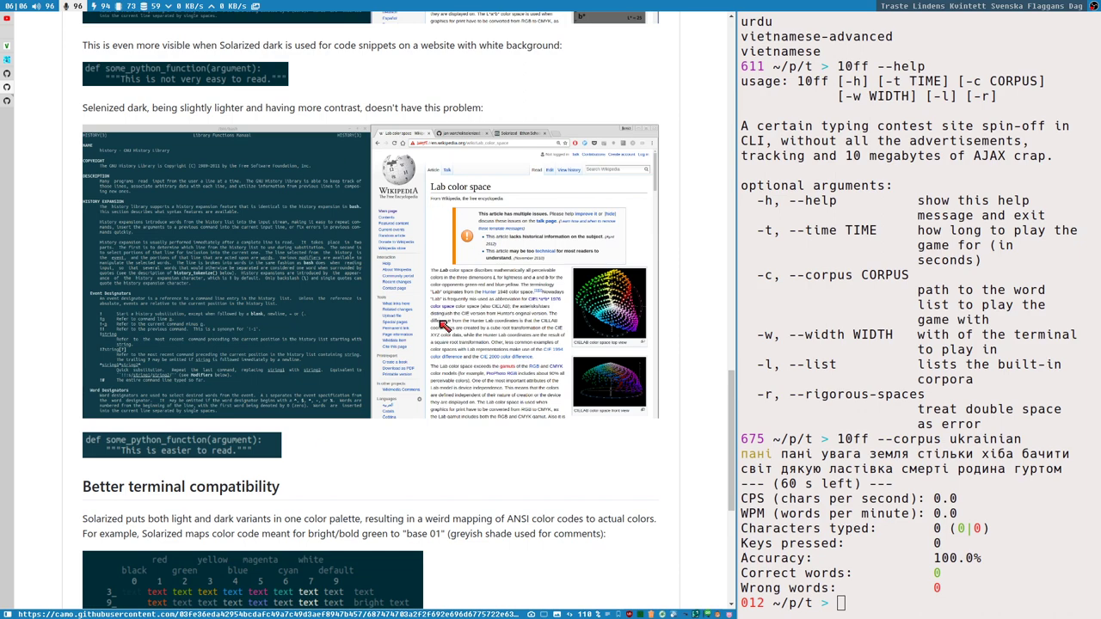
scroll(408, 346, up, 5)
scroll(404, 351, down, 9)
scroll(408, 345, down, 5)
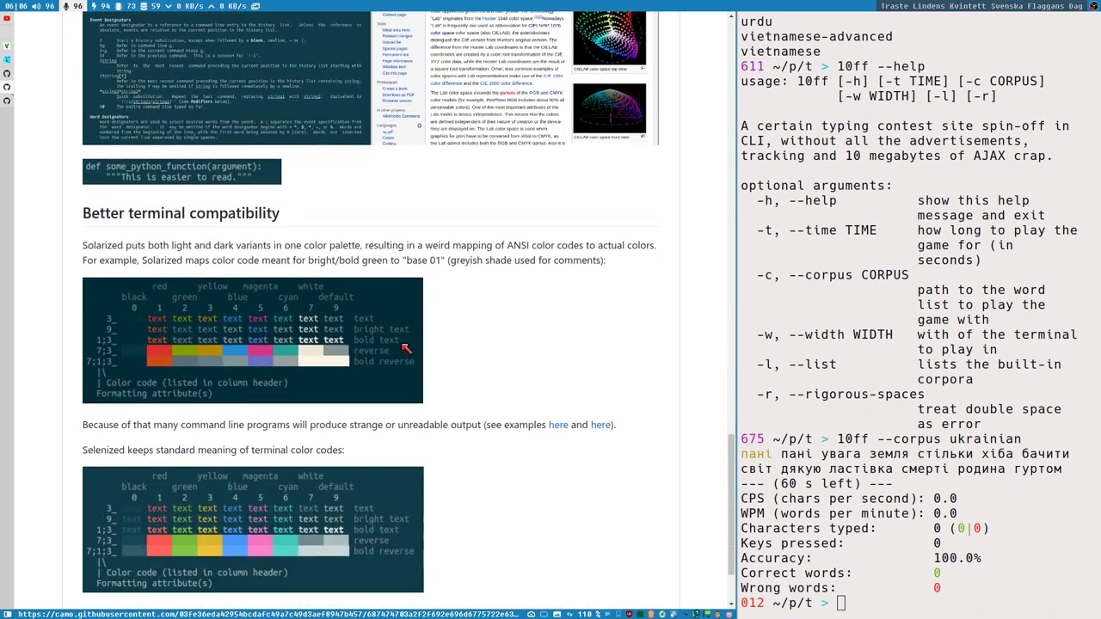
key(BackSpace)
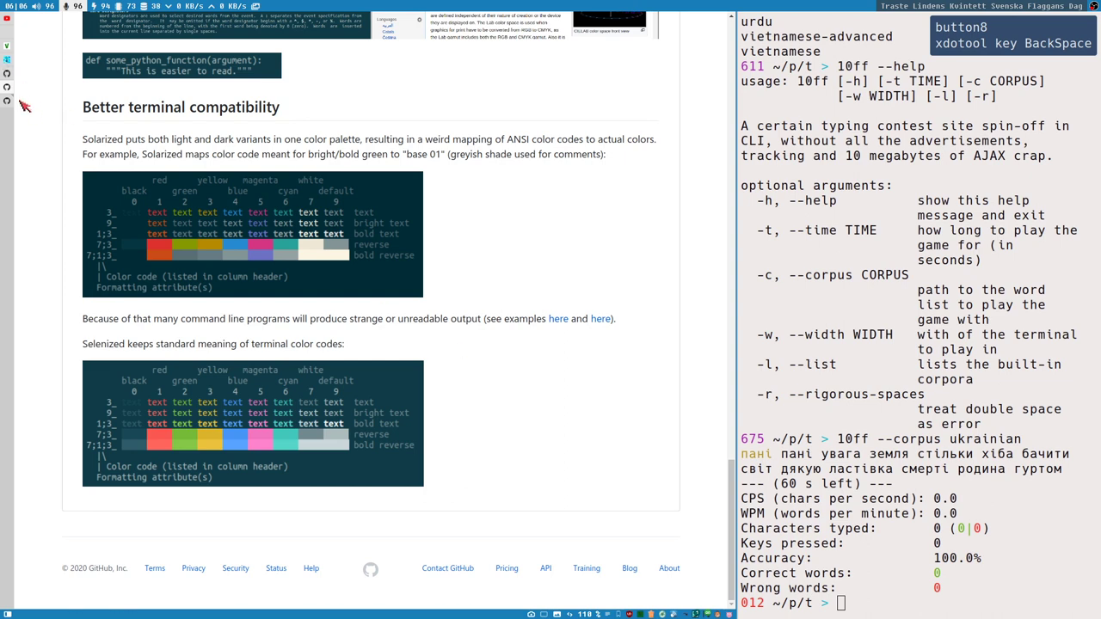
key(BackSpace)
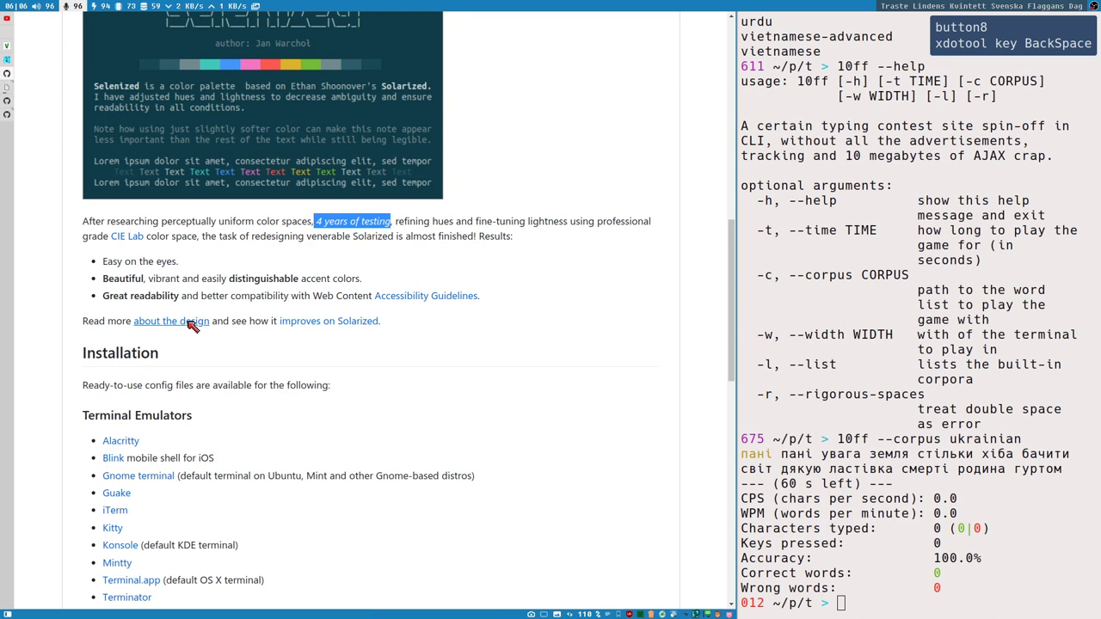
Step: Switch to the saved features-and-design.md tab and scroll through its variants sections
click(8, 93)
scroll(445, 244, down, 8)
scroll(446, 244, down, 8)
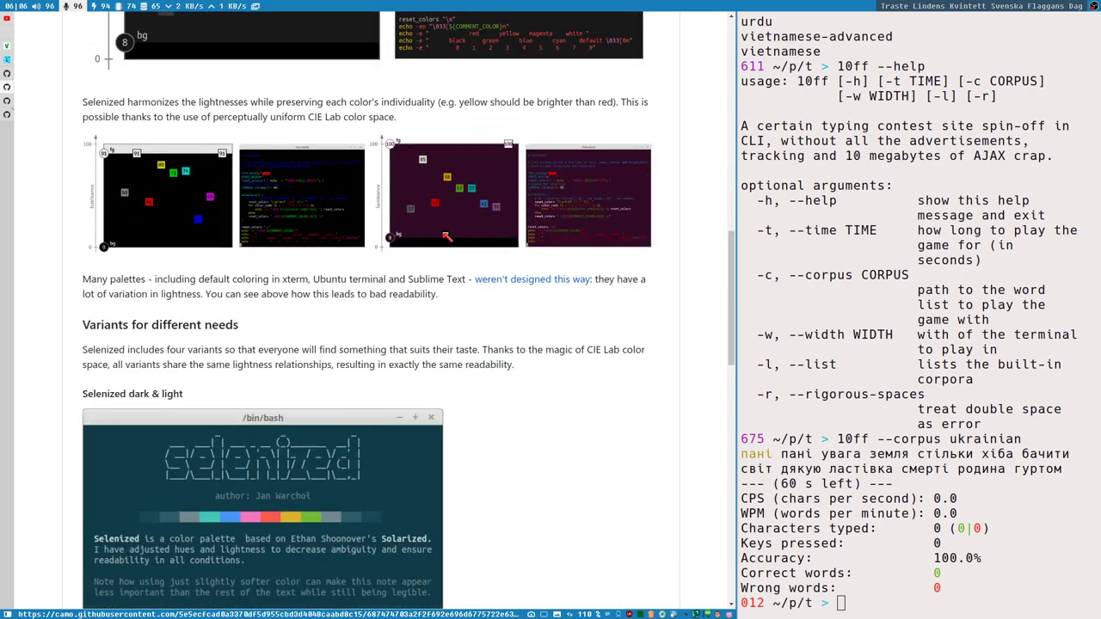
scroll(230, 310, down, 10)
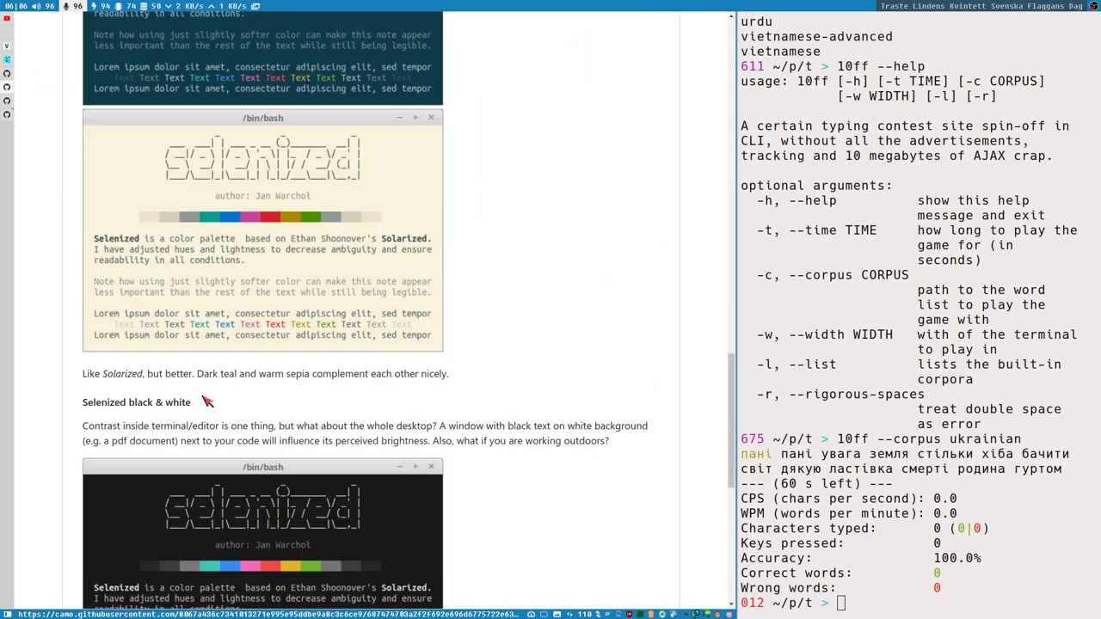
scroll(310, 396, down, 5)
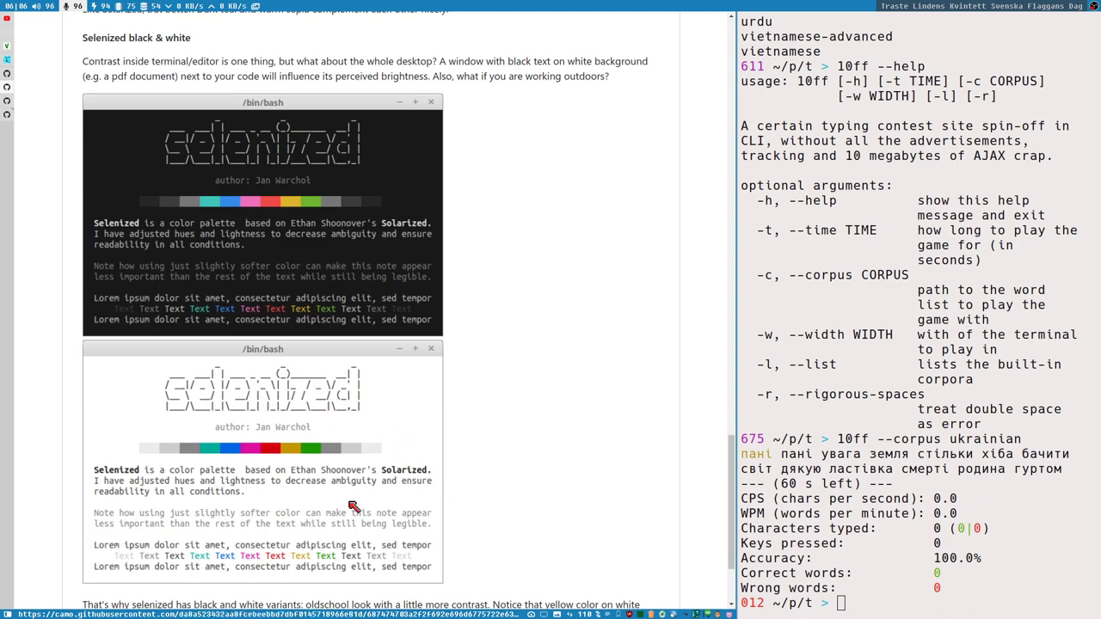
scroll(444, 373, down, 3)
scroll(442, 373, up, 3)
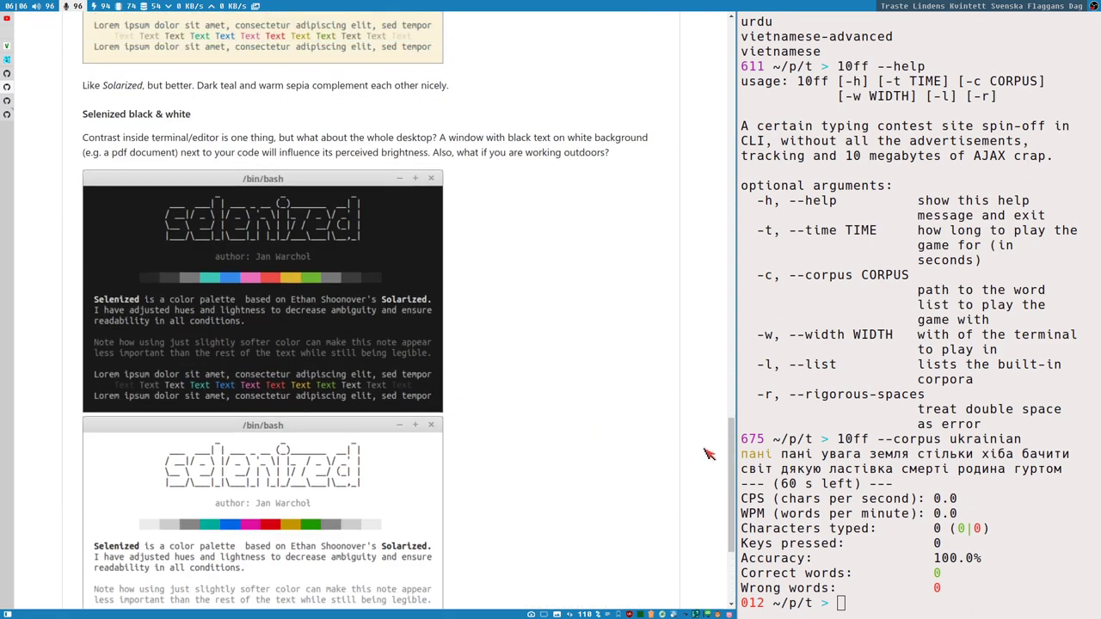
scroll(719, 356, up, 3)
scroll(719, 356, down, 5)
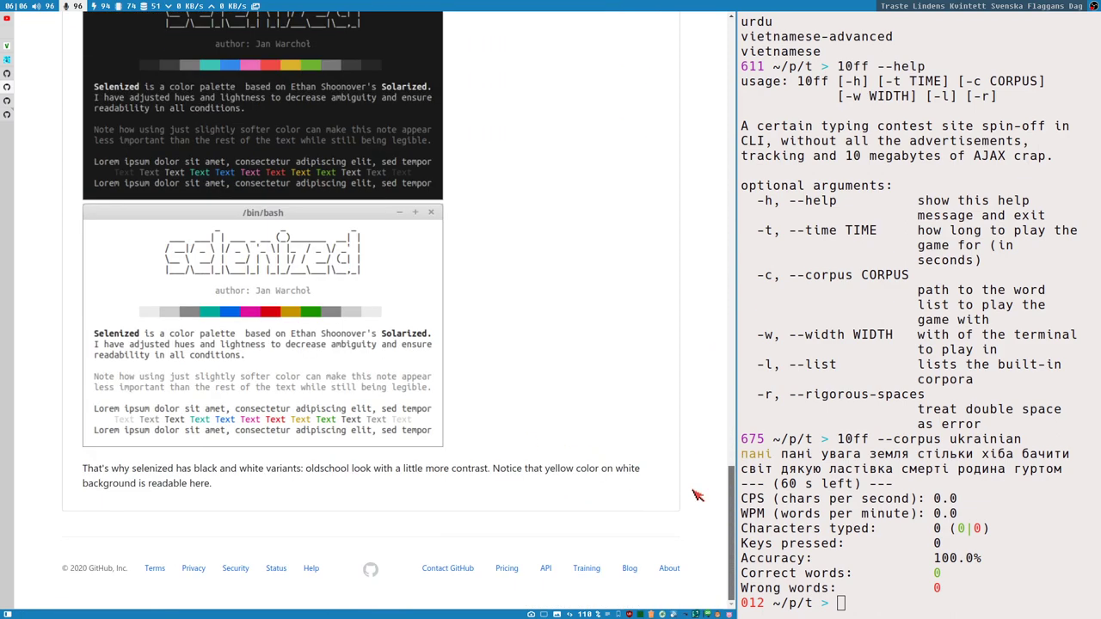
scroll(368, 322, up, 3)
scroll(368, 323, up, 1)
scroll(297, 426, down, 2)
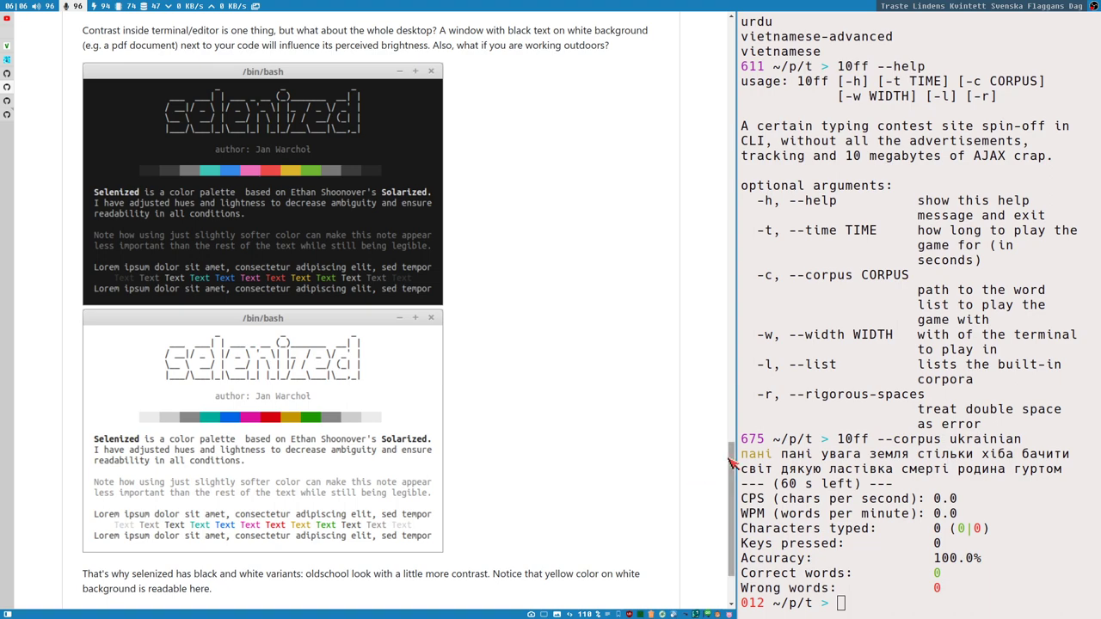
Step: Drag further down the document, then scroll back up to the Features heading
drag(730, 460, 683, 305)
scroll(393, 315, down, 2)
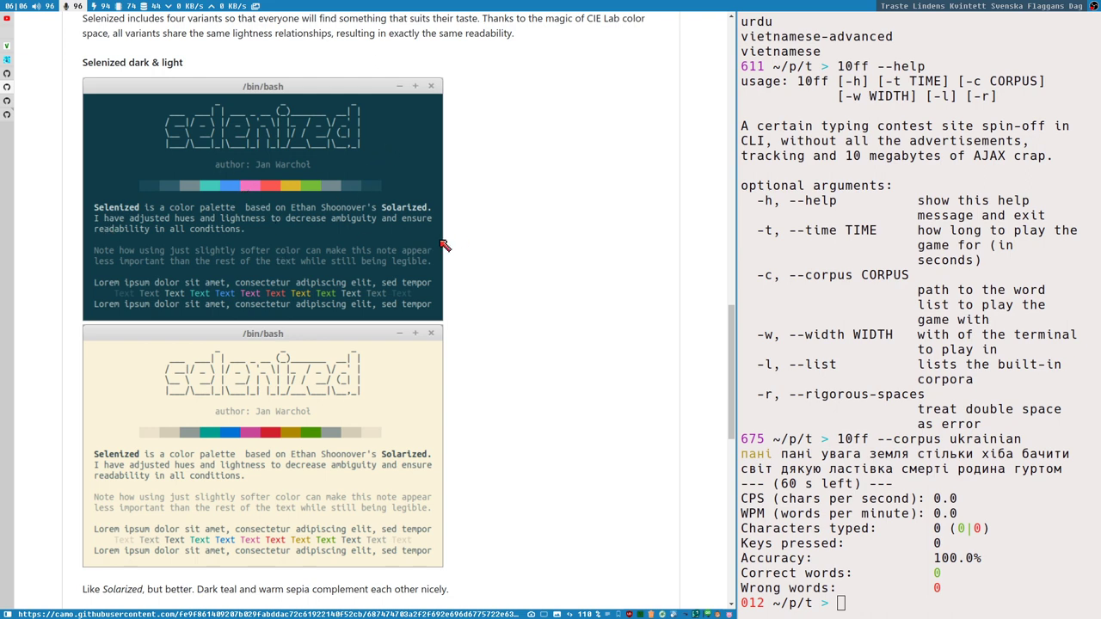
scroll(508, 237, up, 5)
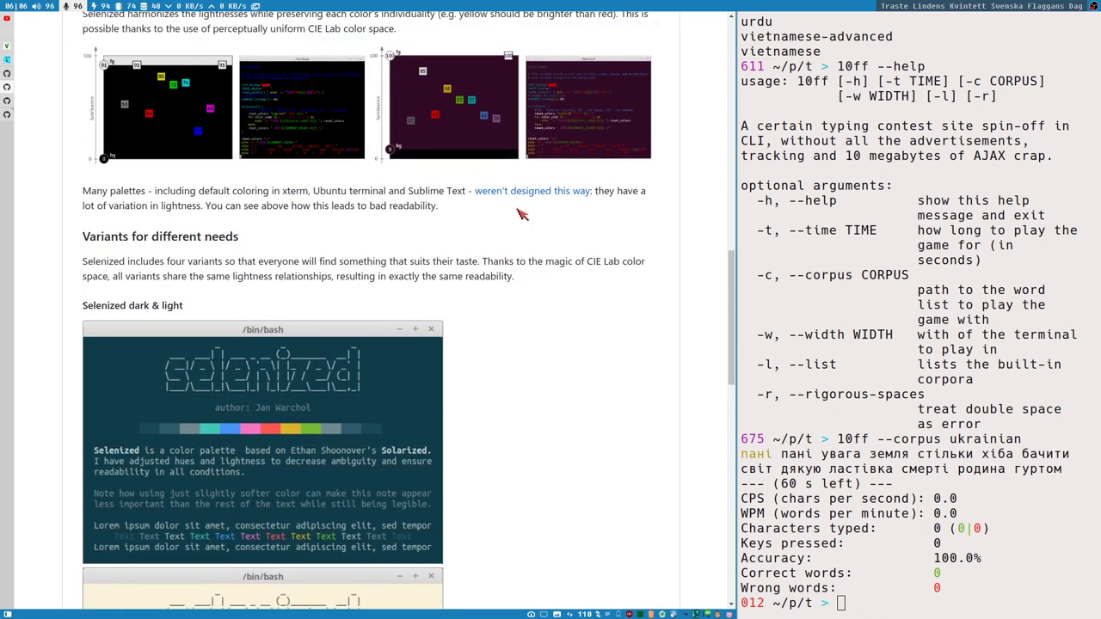
scroll(497, 256, up, 6)
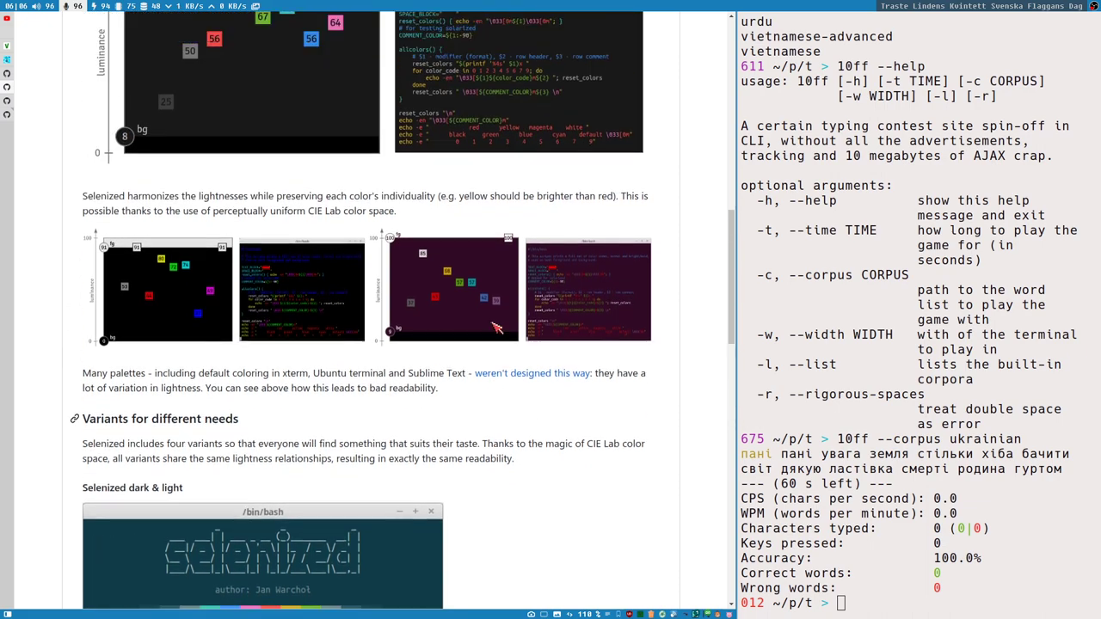
scroll(413, 56, up, 4)
scroll(472, 449, up, 10)
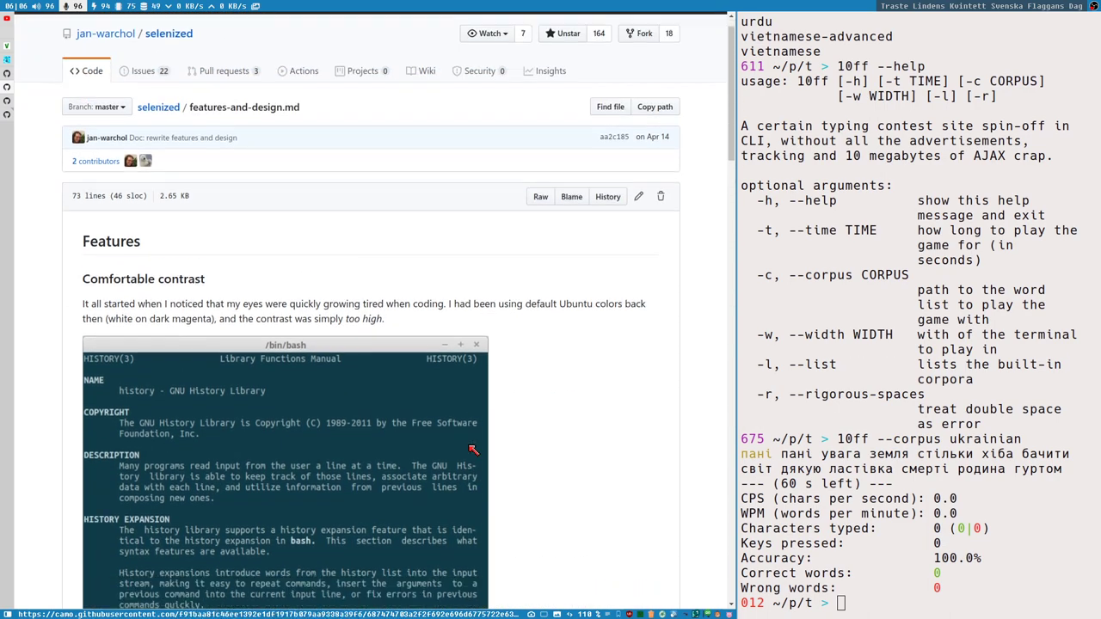
Step: Close the finished Selenized features-and-design tab, landing on the limestone-colors repository
scroll(472, 449, down, 5)
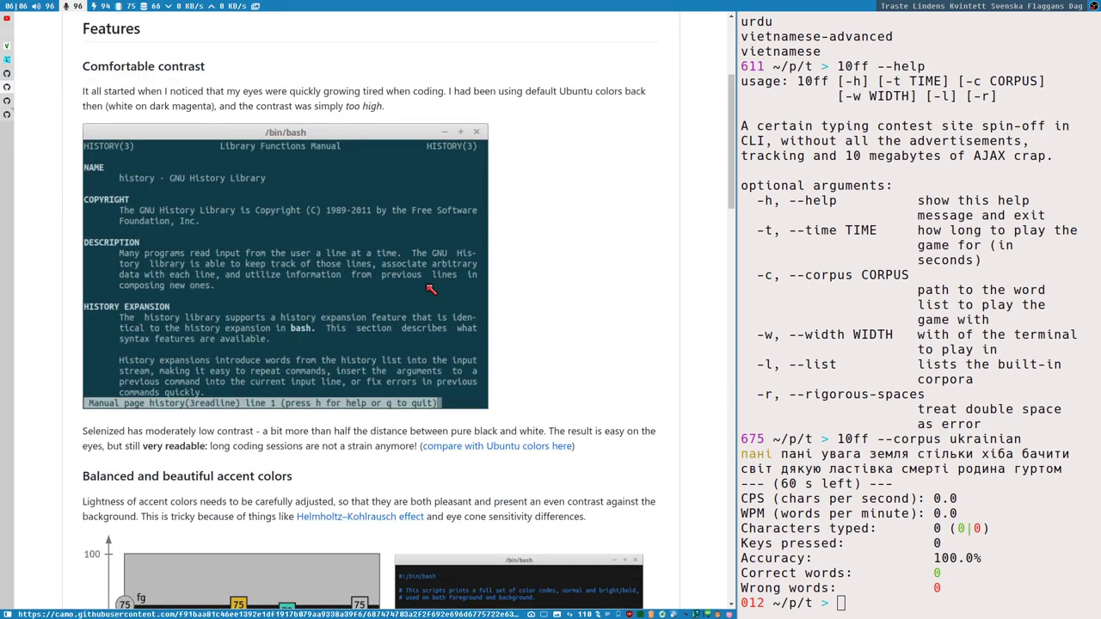
scroll(207, 181, up, 5)
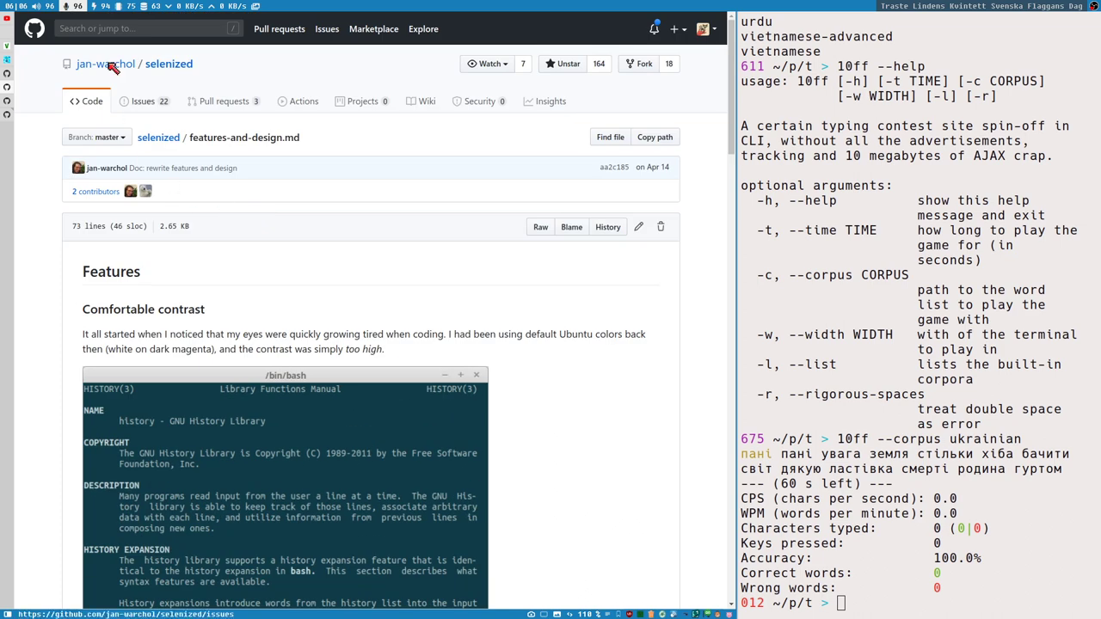
mouse_move(110, 62)
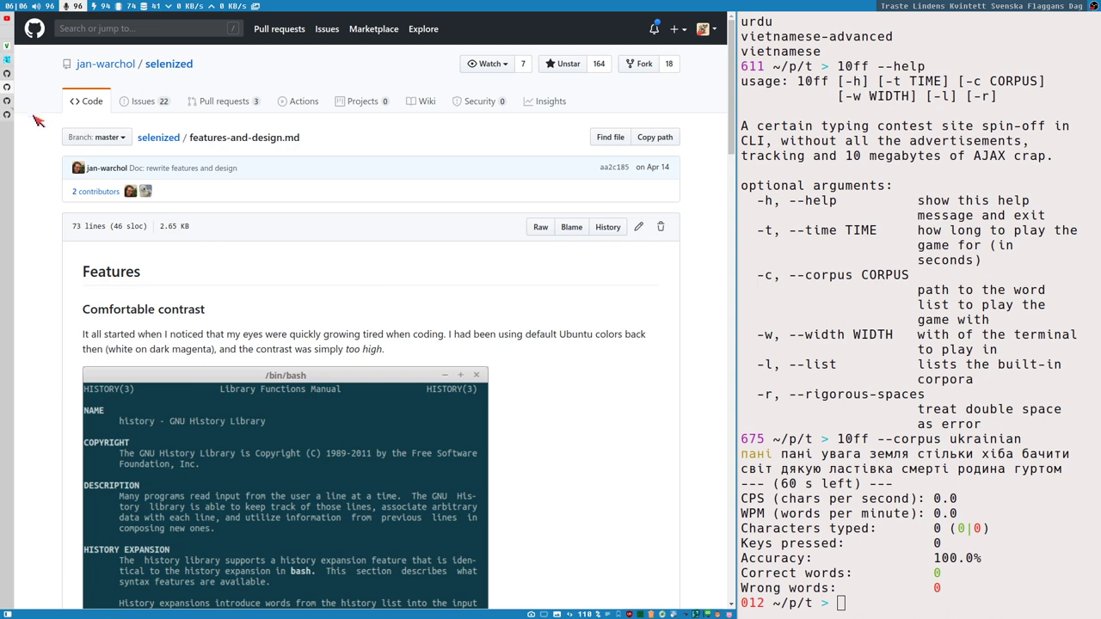
key(End)
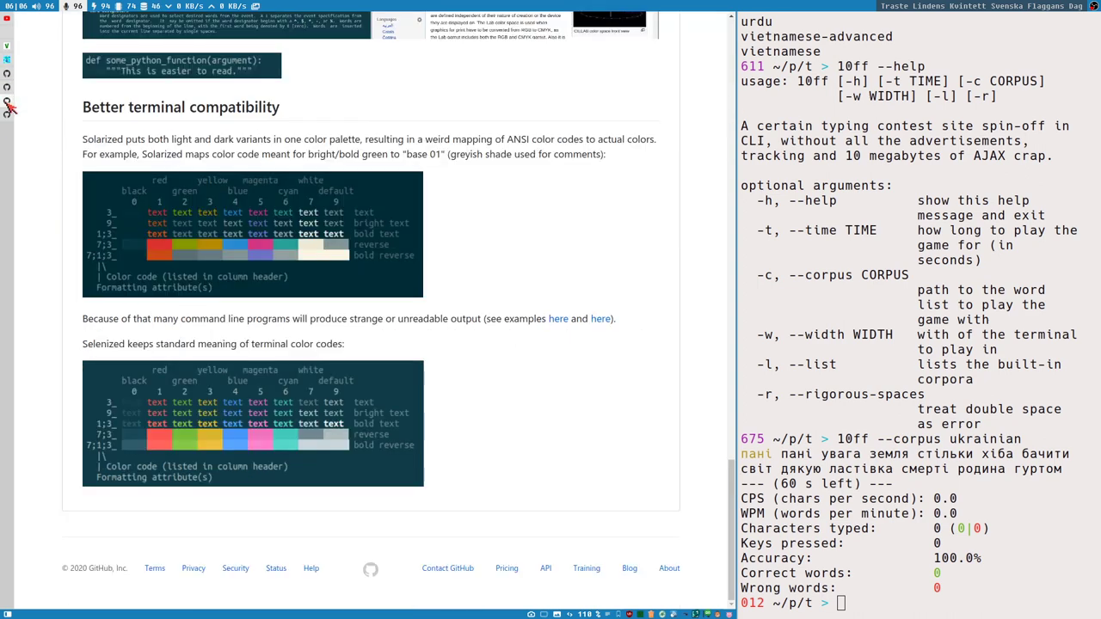
Step: Glance at the features-and-design tab, return to limestone-colors and scroll to its README introduction
click(7, 101)
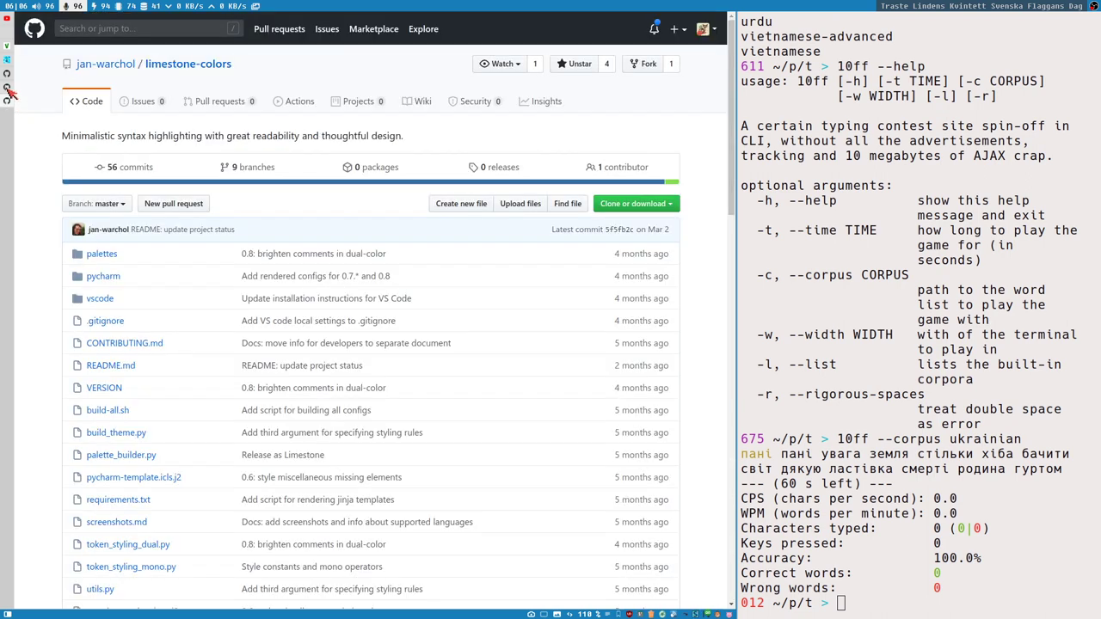
click(8, 95)
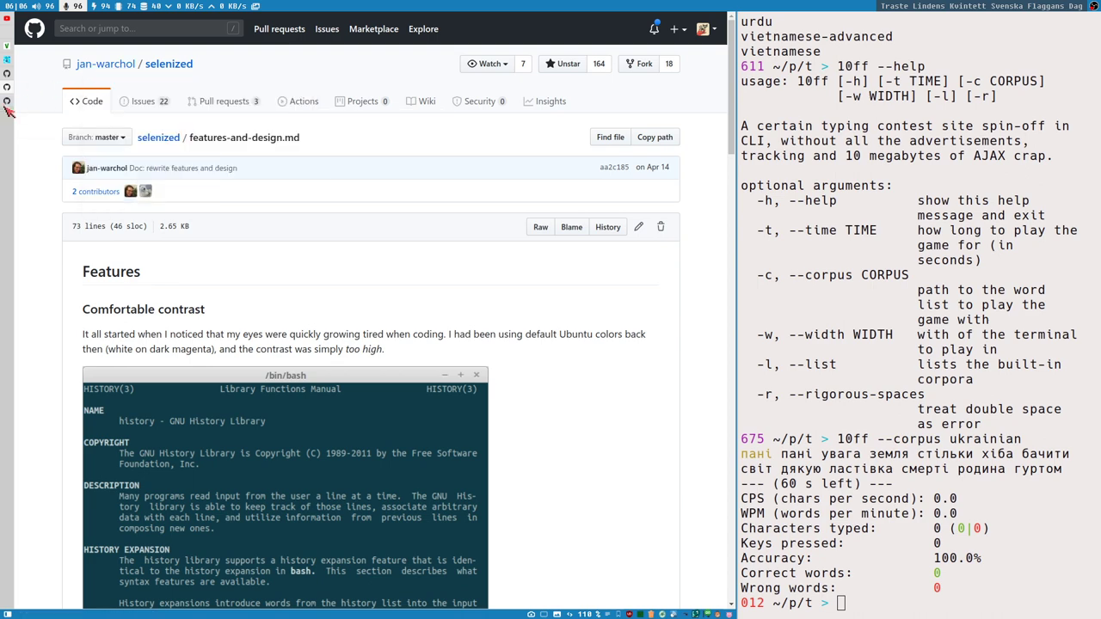
click(7, 101)
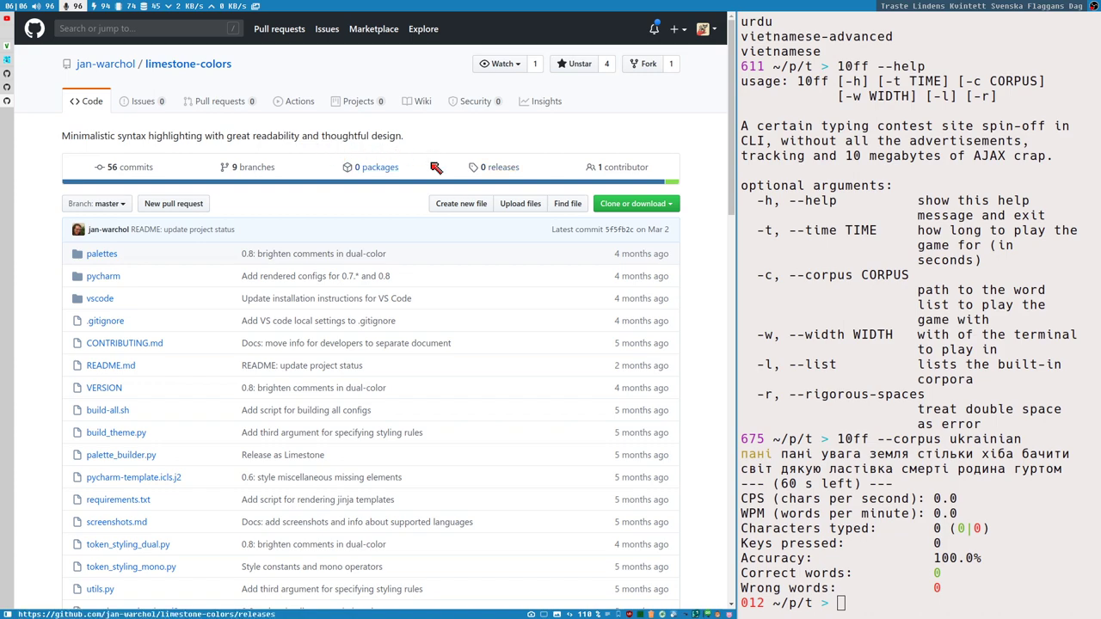
scroll(435, 172, down, 5)
scroll(433, 194, down, 3)
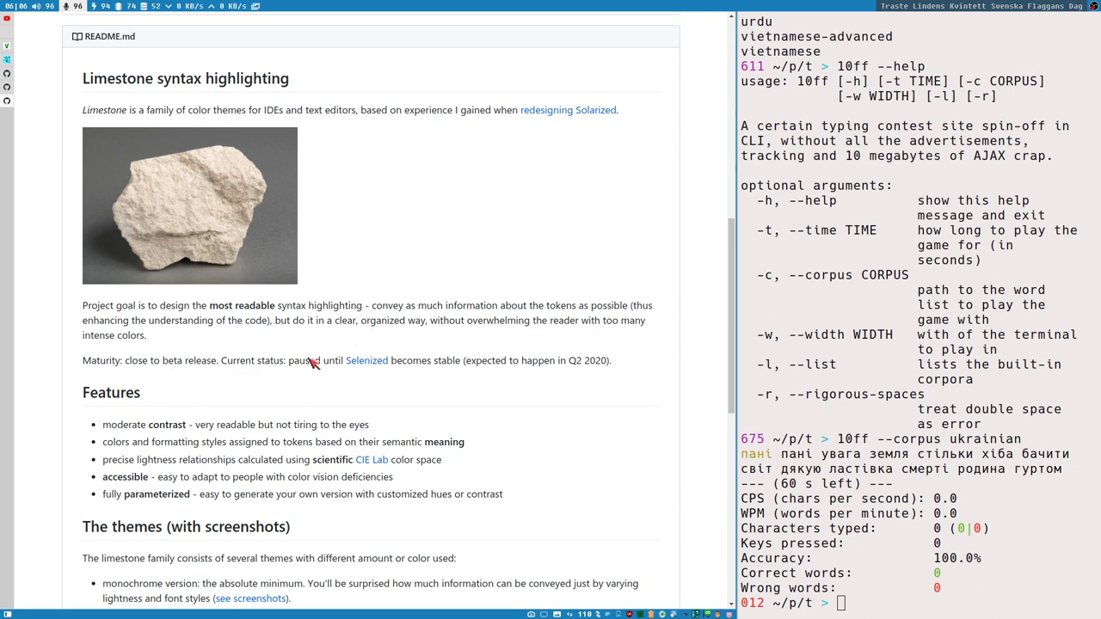
Step: Highlight 'becomes stable' and the expected Q2 2020 date in the README's Maturity line
drag(308, 364, 331, 394)
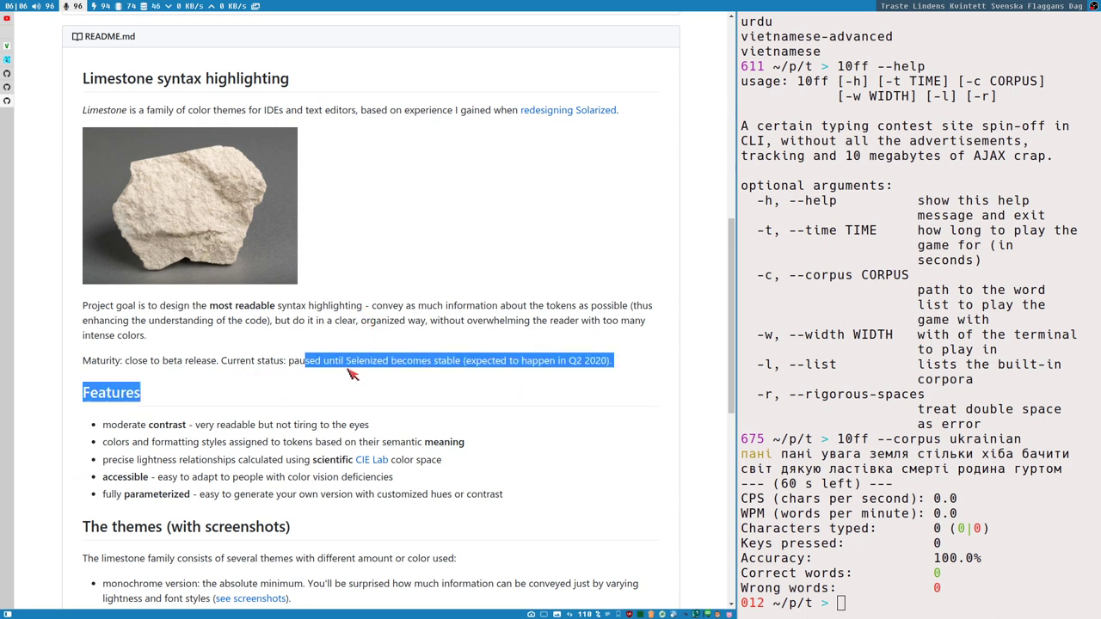
click(426, 365)
drag(393, 365, 463, 369)
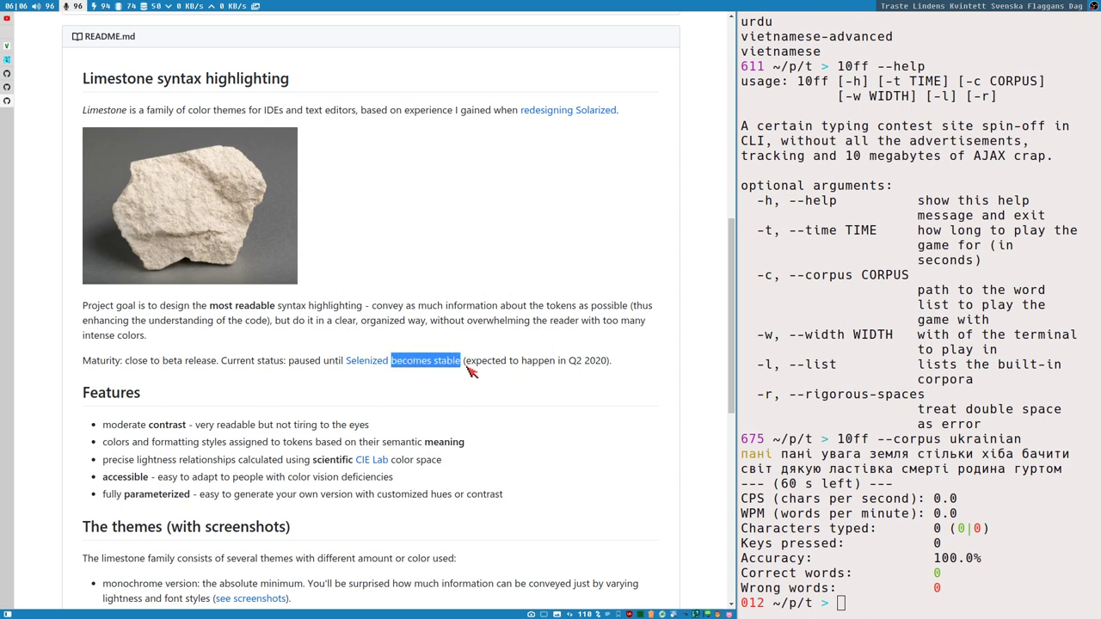
drag(567, 366, 602, 368)
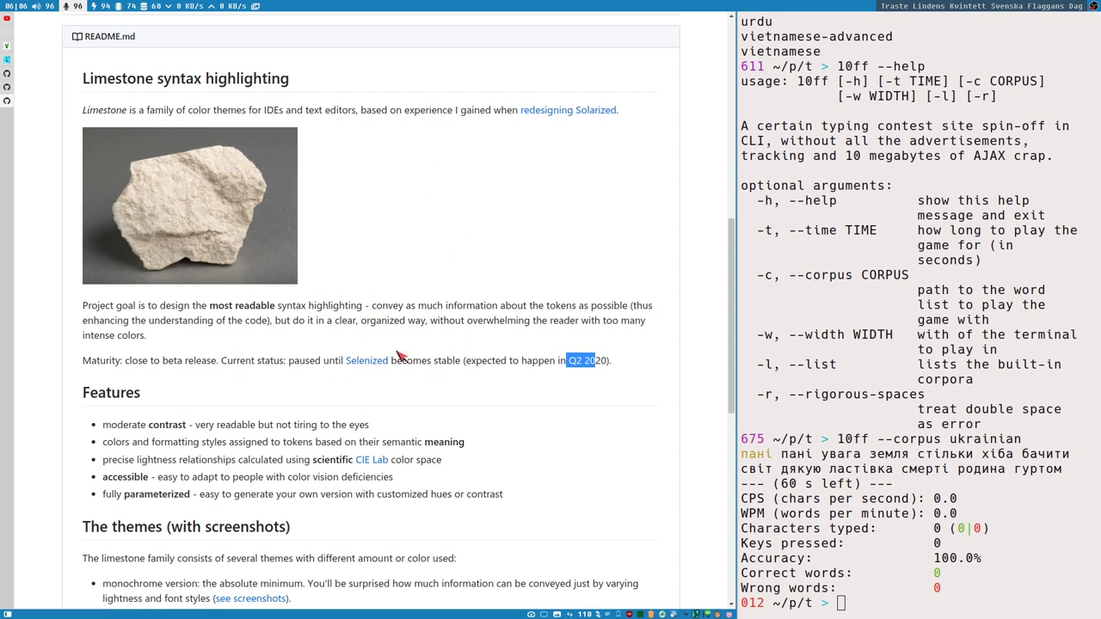
Step: Scroll down to The themes section describing monochrome, two-color and full-color versions
scroll(309, 232, down, 3)
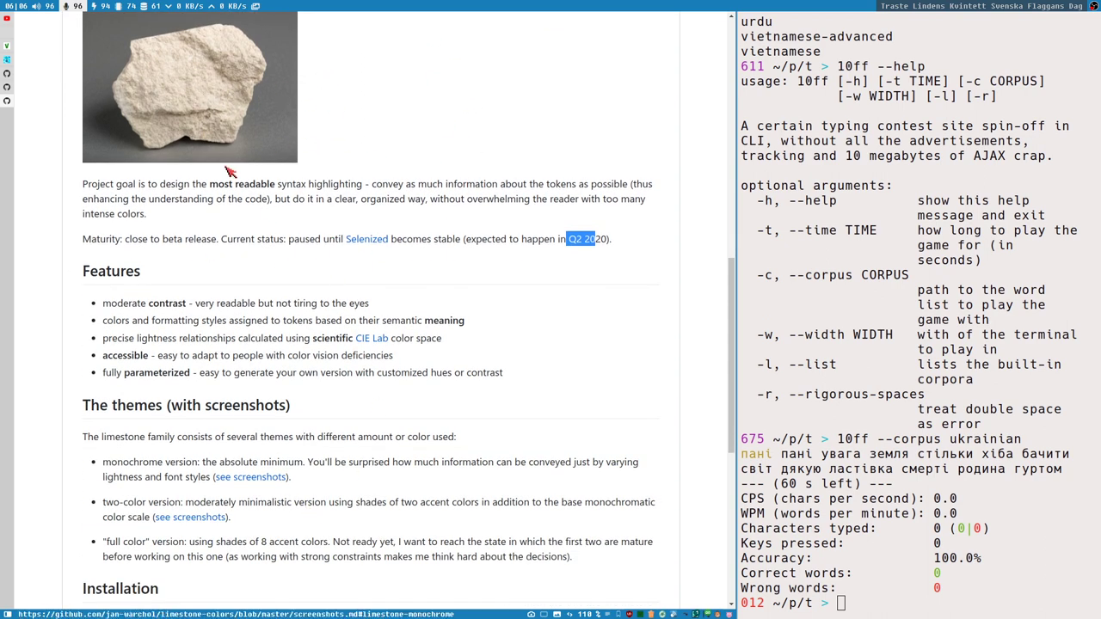
scroll(406, 123, up, 3)
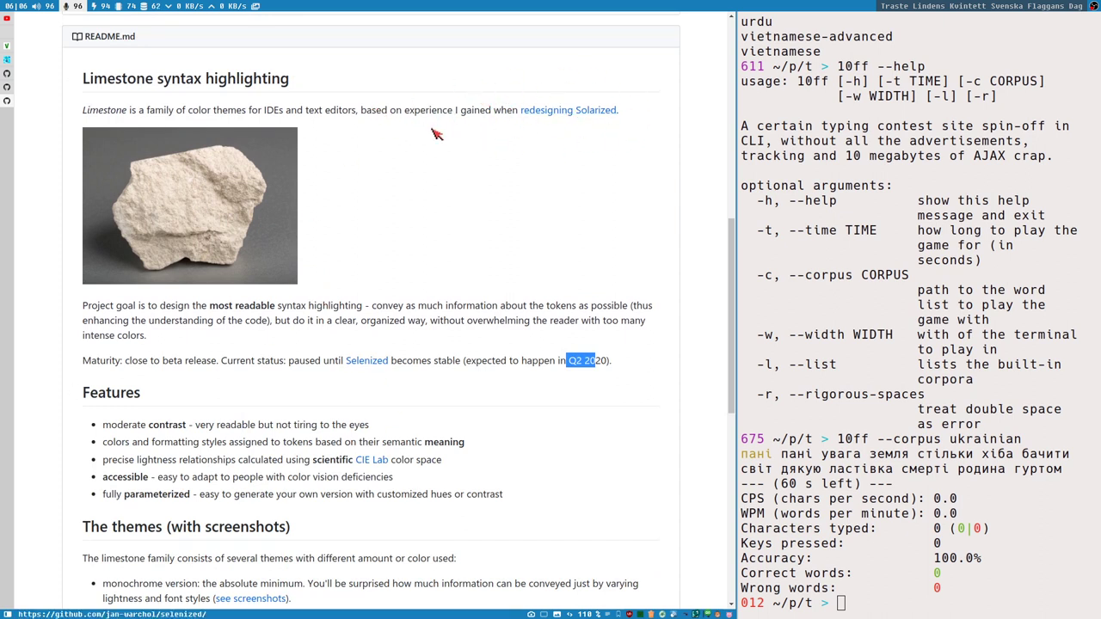
scroll(404, 238, down, 2)
scroll(405, 243, down, 3)
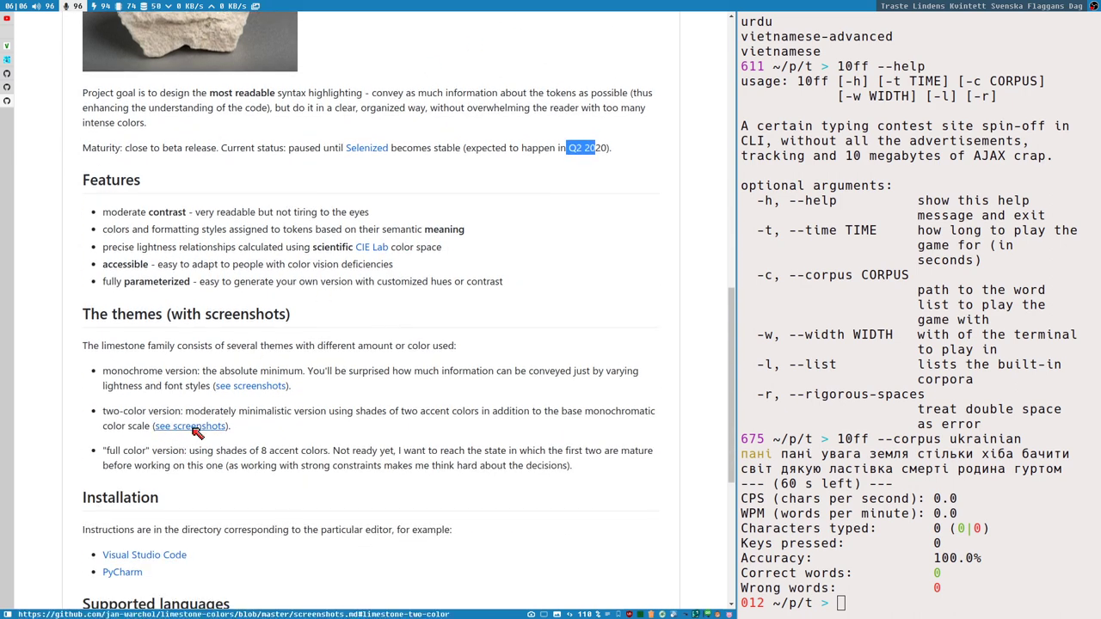
Step: Open the two-color screenshots.md page and scroll down to the end of the JavaScript example
click(197, 433)
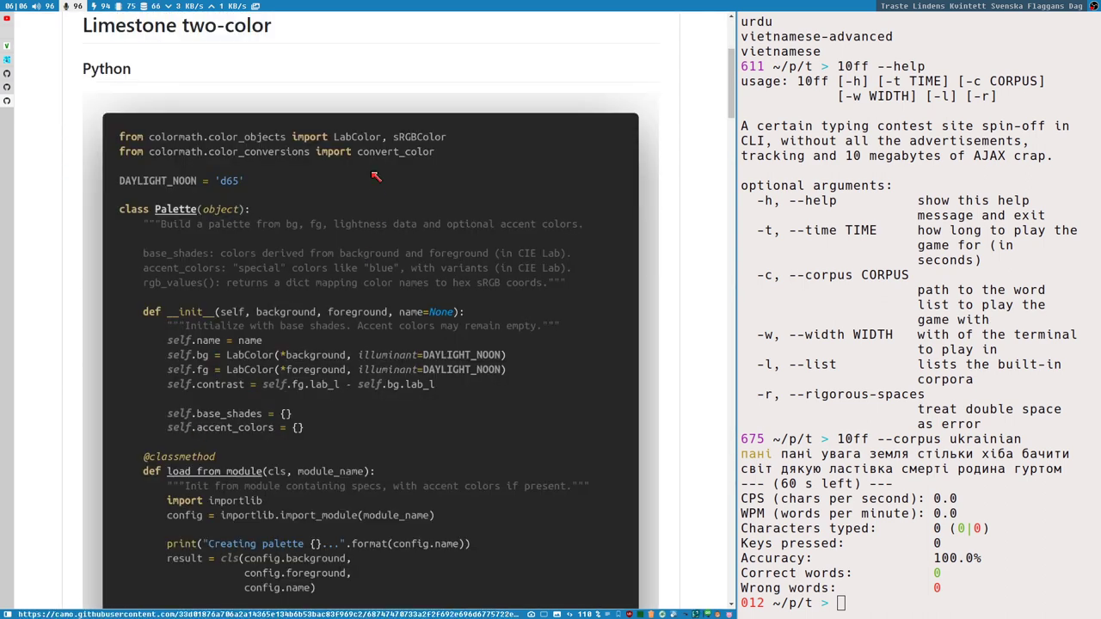
scroll(333, 251, down, 10)
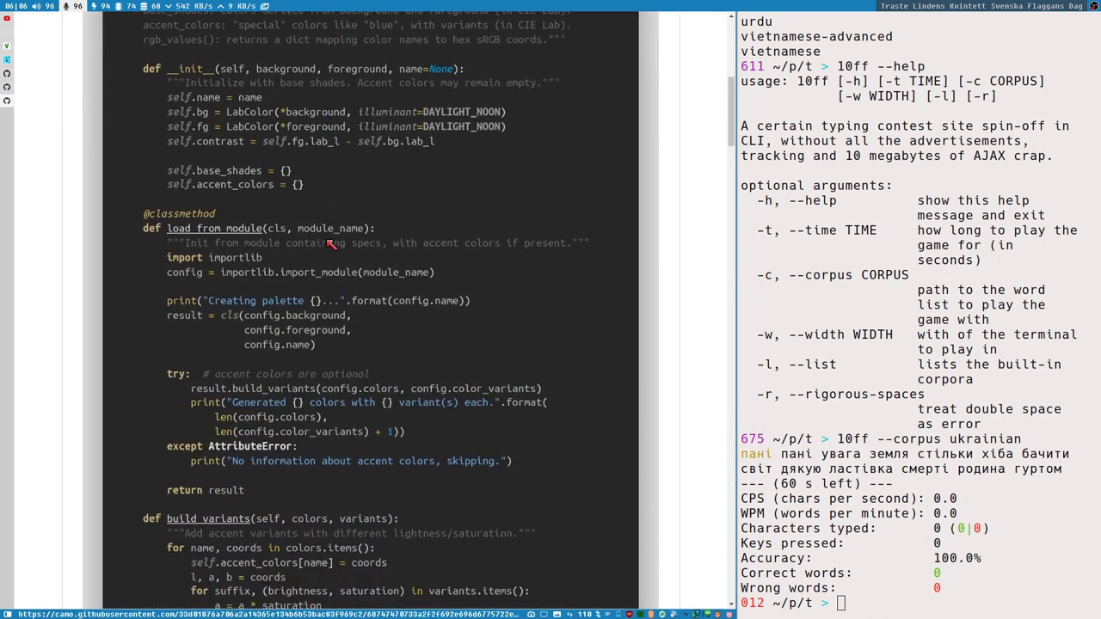
scroll(327, 241, down, 5)
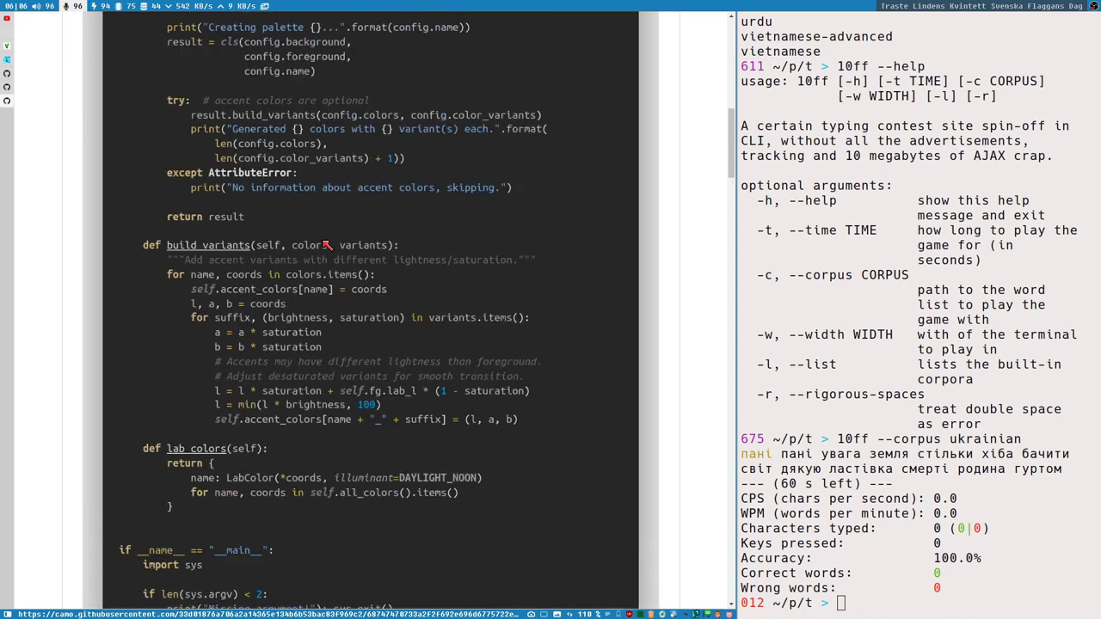
scroll(327, 243, down, 13)
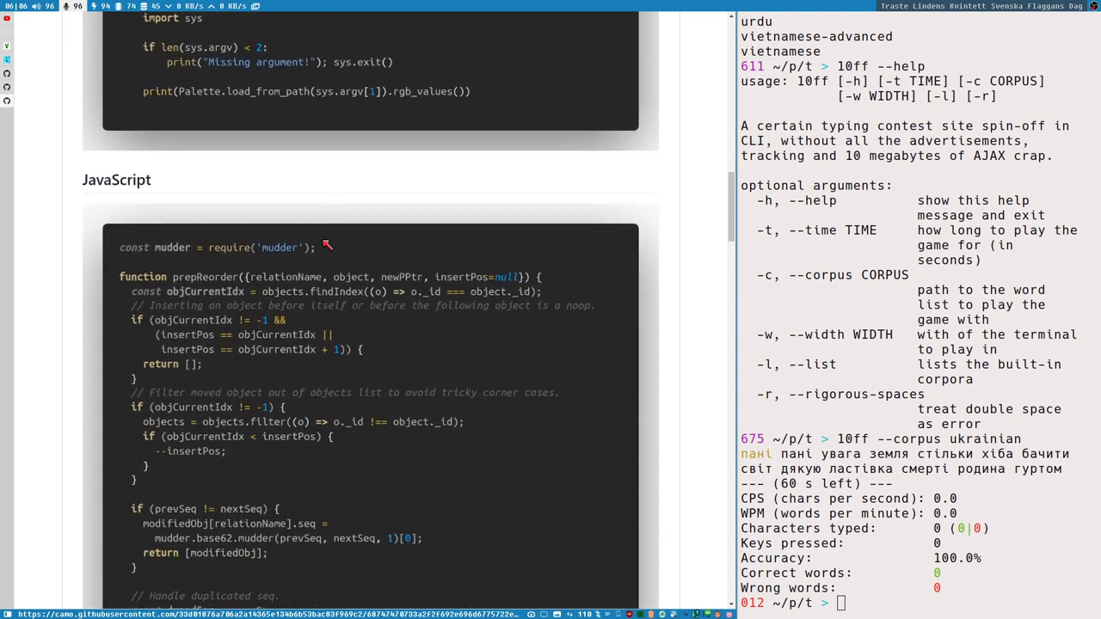
scroll(327, 243, down, 14)
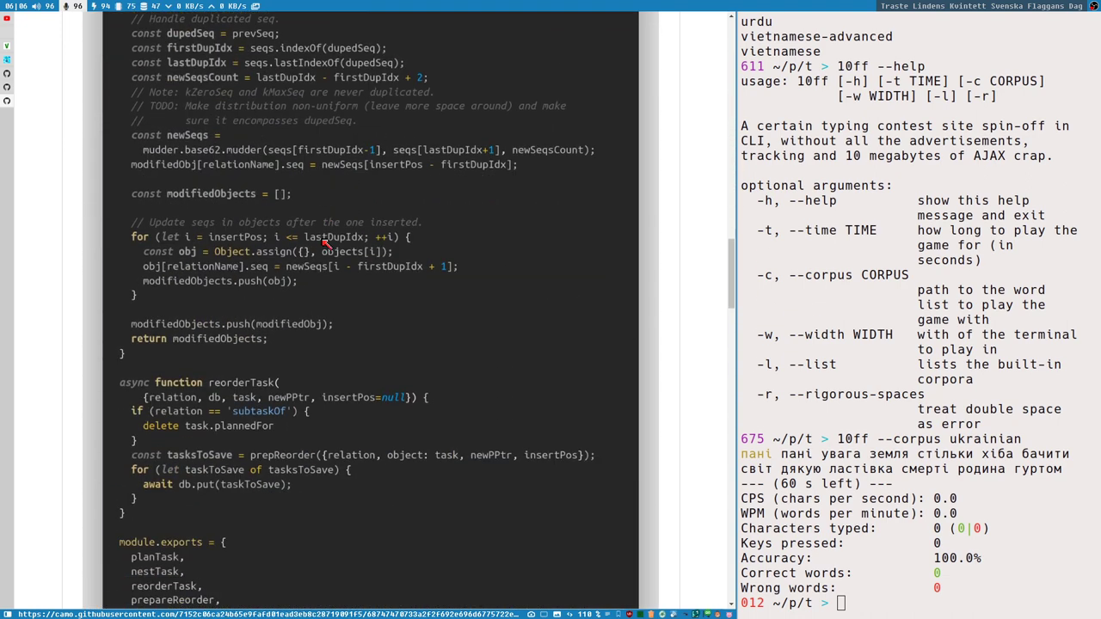
scroll(327, 244, down, 14)
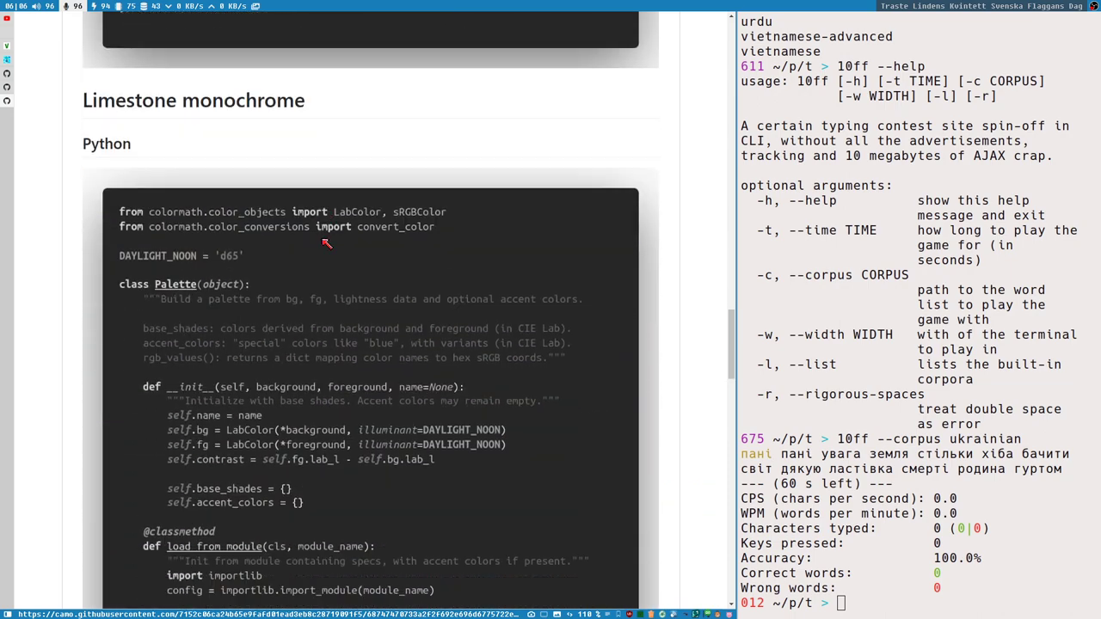
scroll(327, 243, down, 16)
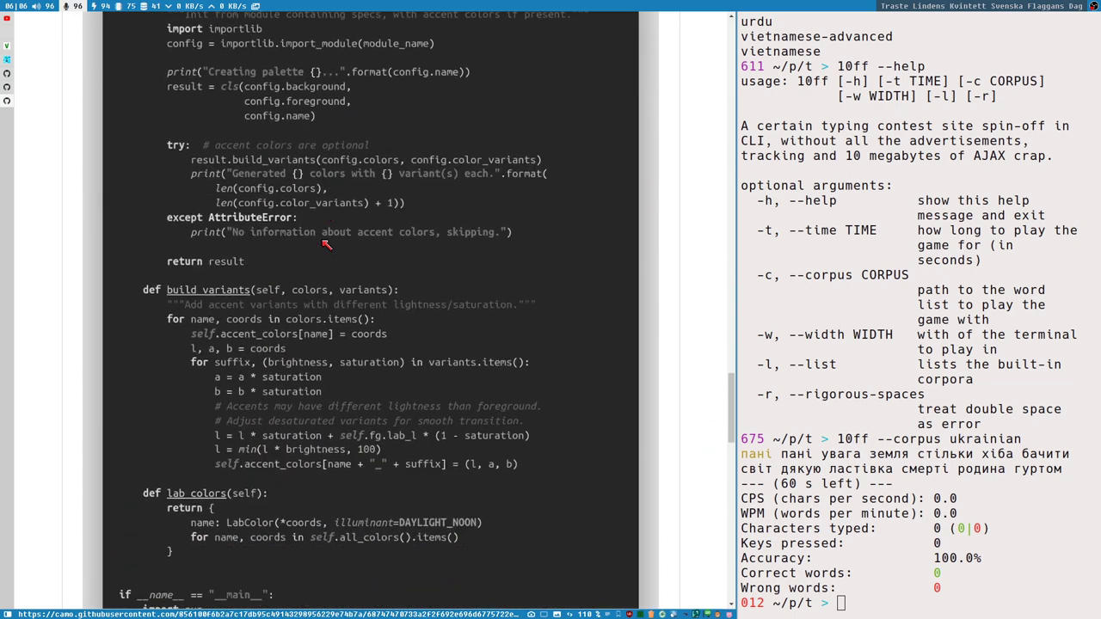
scroll(327, 244, down, 12)
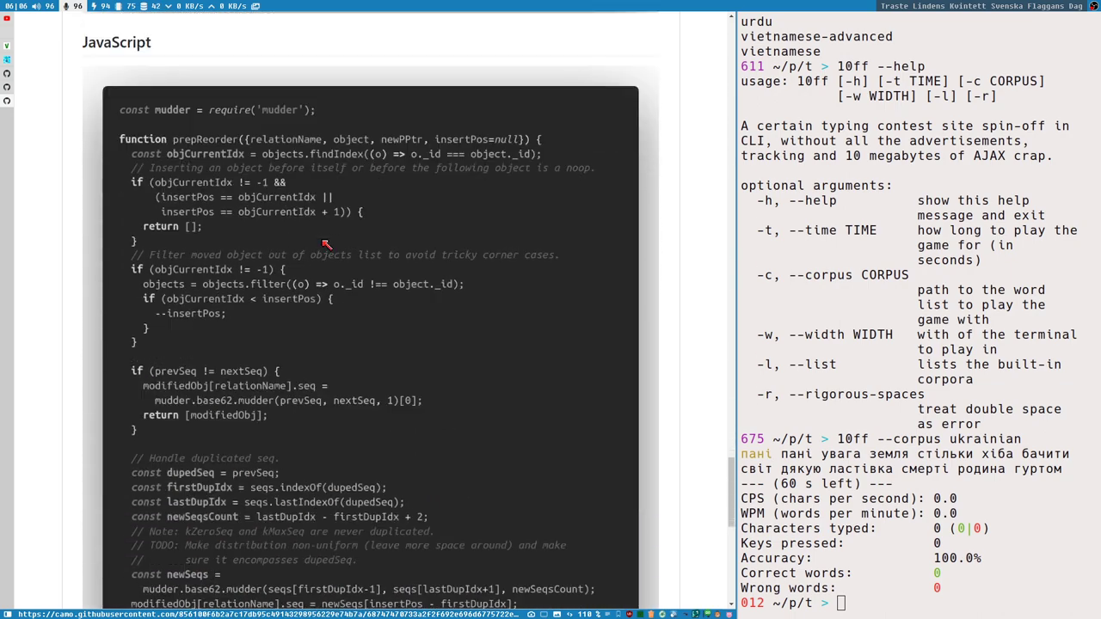
scroll(327, 243, down, 10)
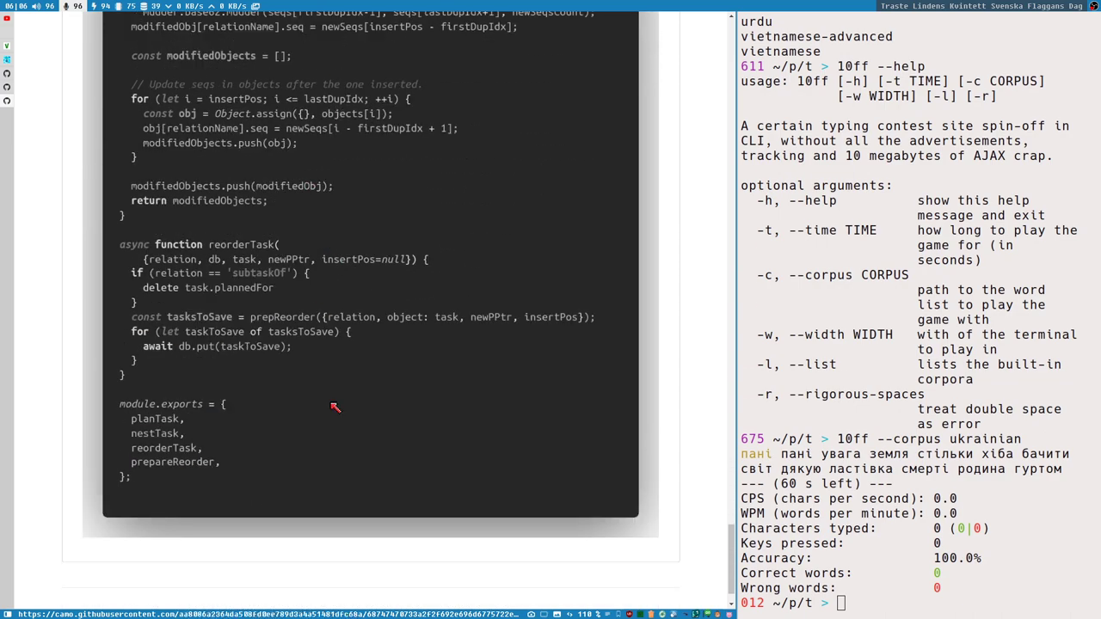
Step: Scroll back up to the Python sample under the 'Limestone two-color' heading
scroll(663, 217, up, 15)
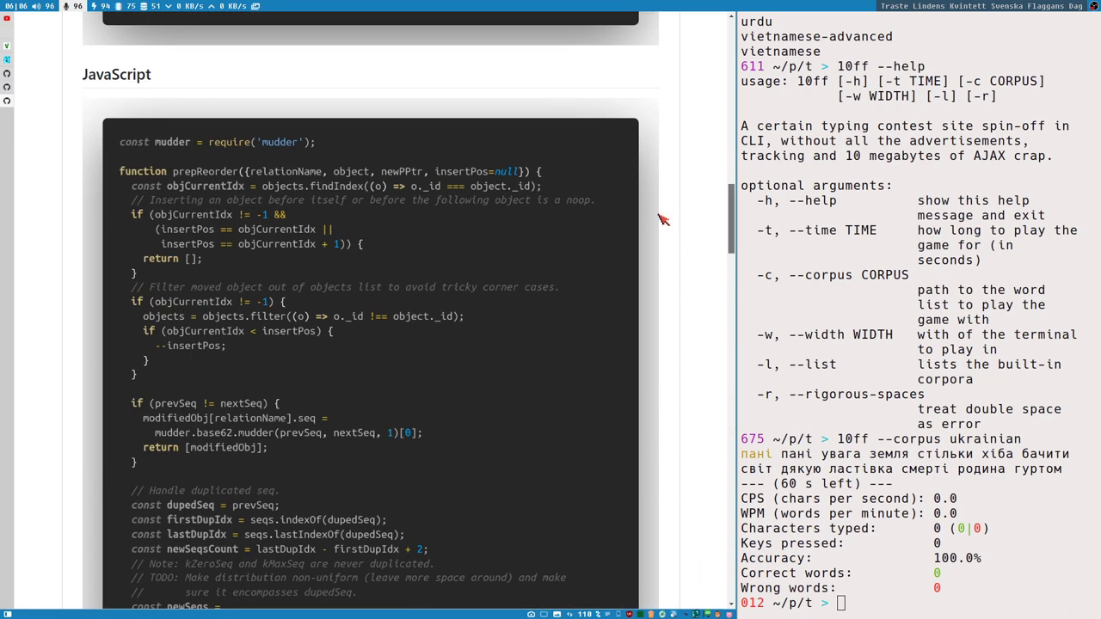
scroll(660, 213, up, 1)
scroll(660, 211, up, 15)
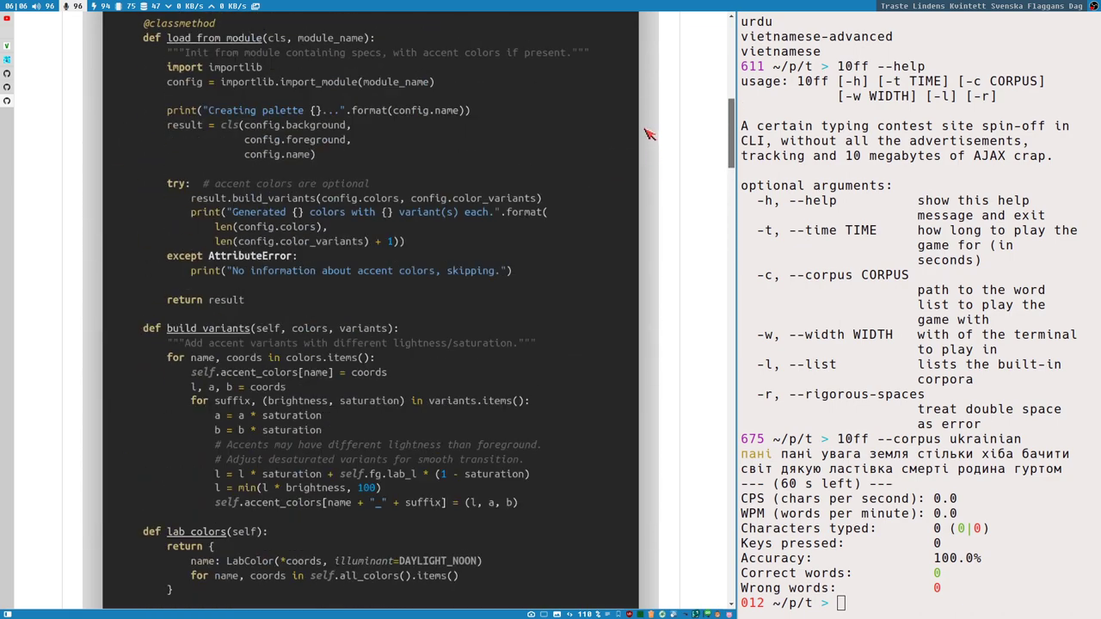
scroll(197, 258, down, 13)
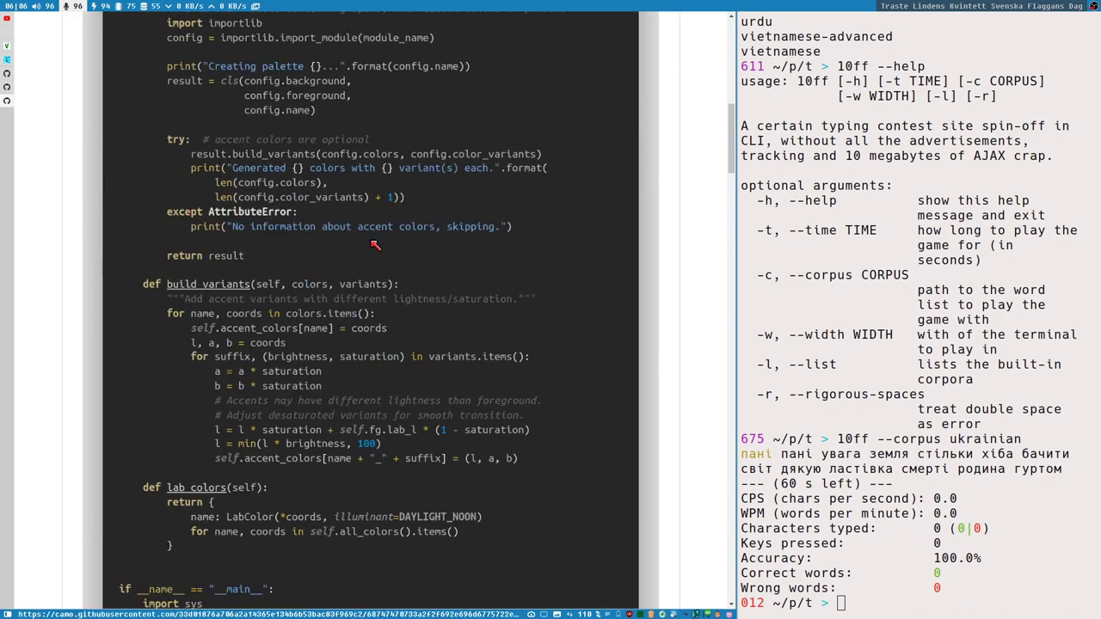
scroll(456, 273, up, 13)
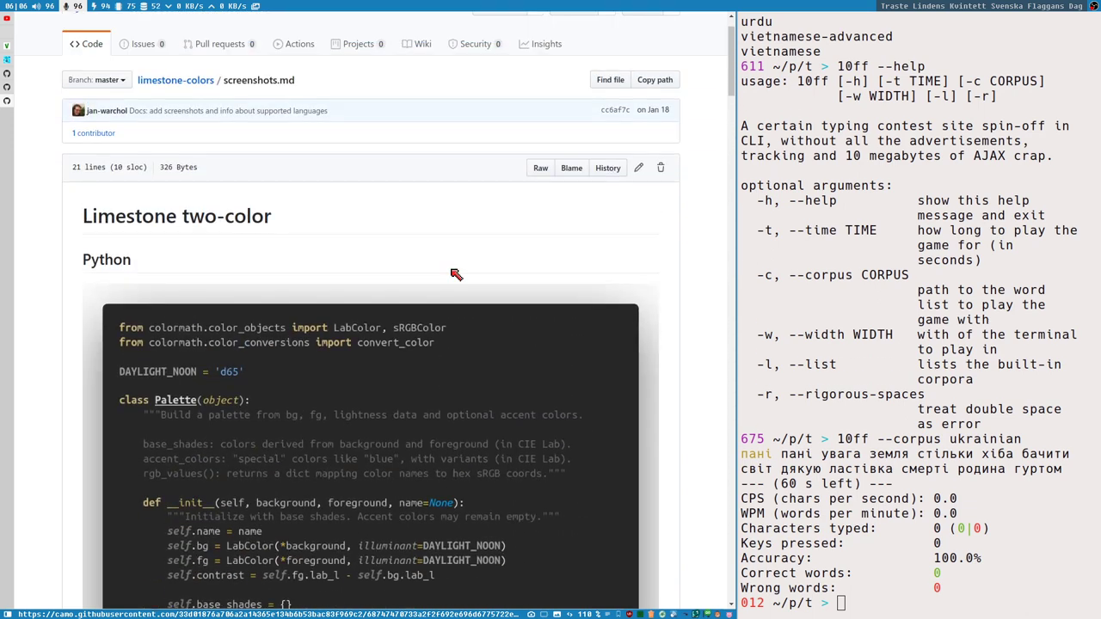
scroll(172, 223, up, 1)
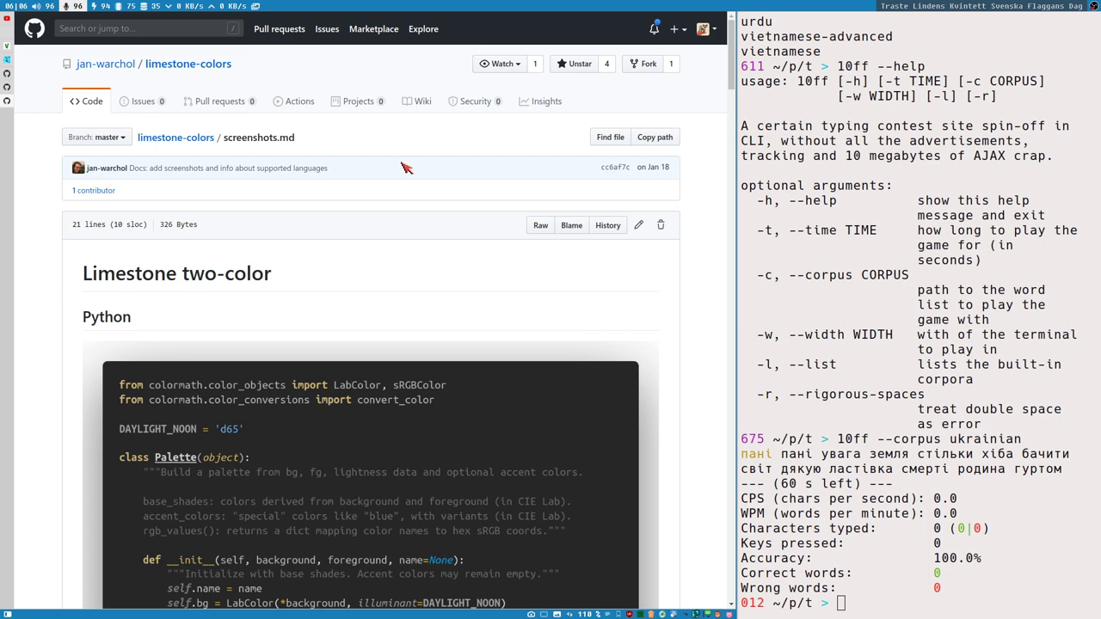
Step: Play 'Ultima Thule Du gamla du fria.mp3' from the tunez music list in mpv
key(super+shift+o)
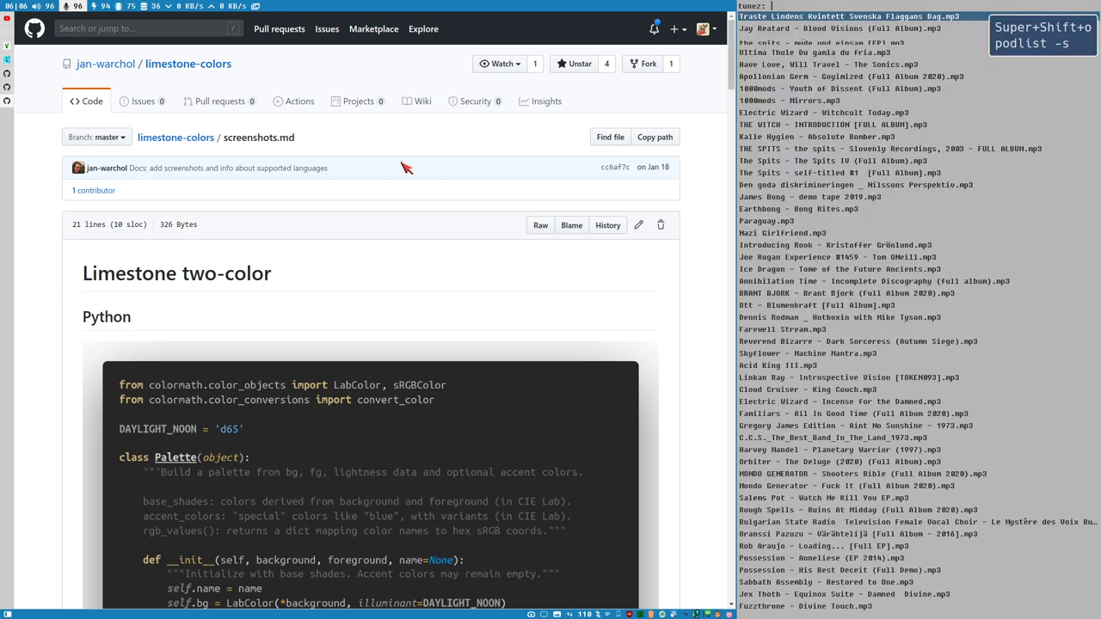
key(Down)
key(Down)
key(Down)
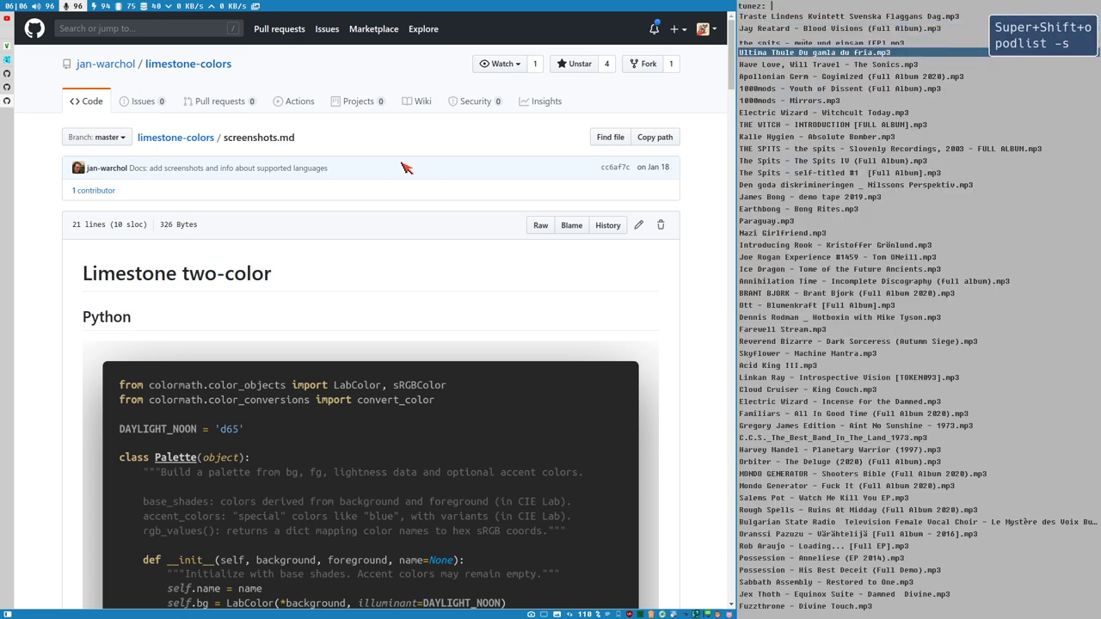
key(Return)
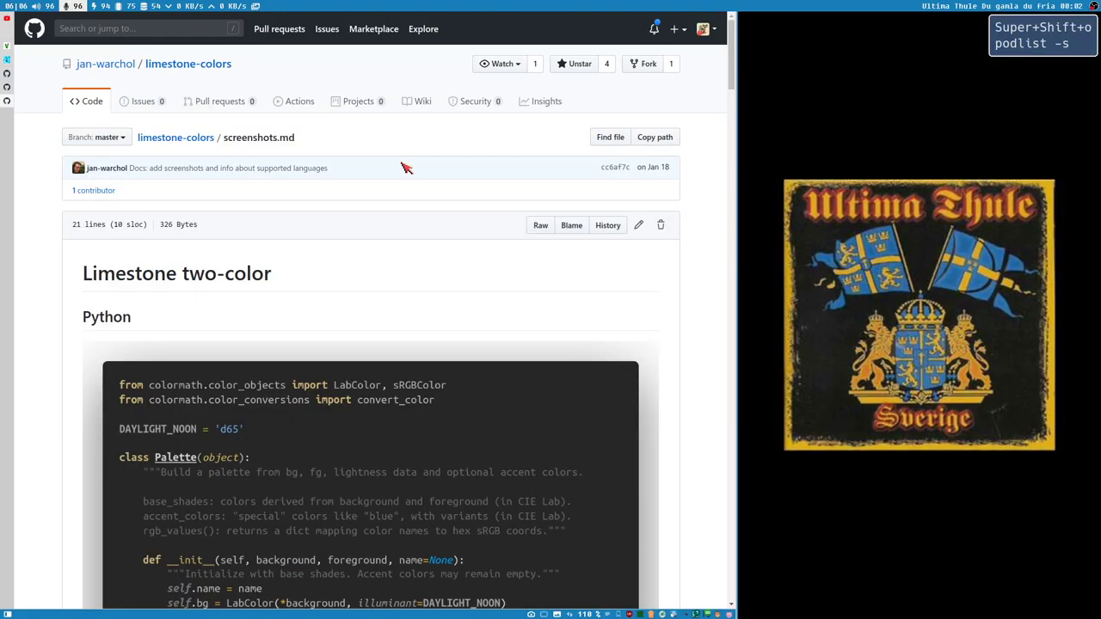